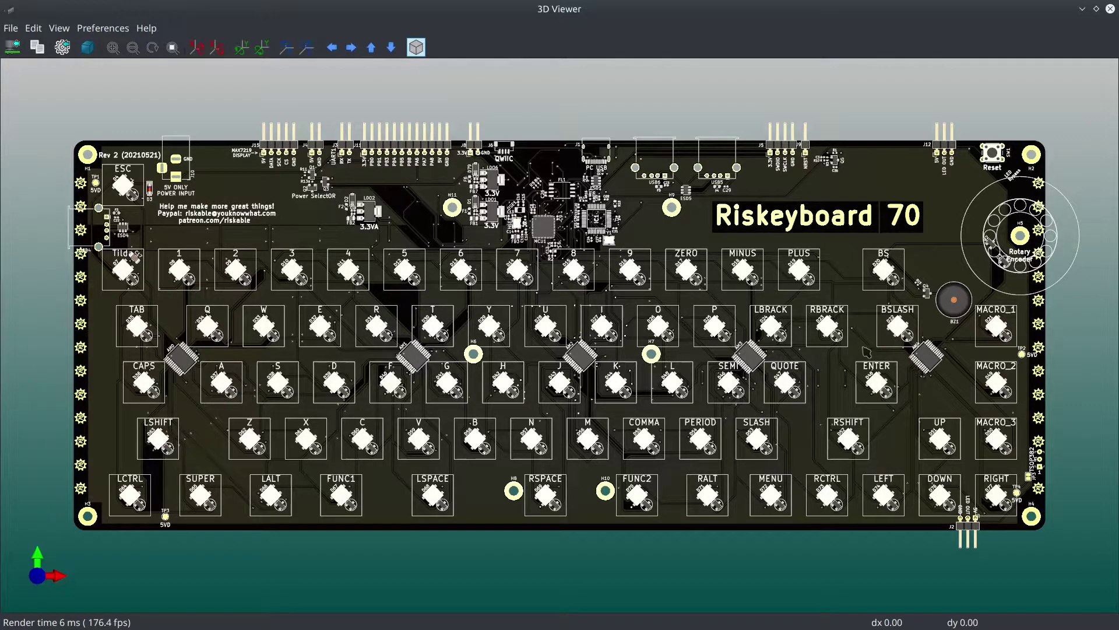
# Step: Inspect the board's upper-left corner around the ESC key and 5V power input in 3D, and return to the full board view
pyautogui.scroll(5, 133, 157)
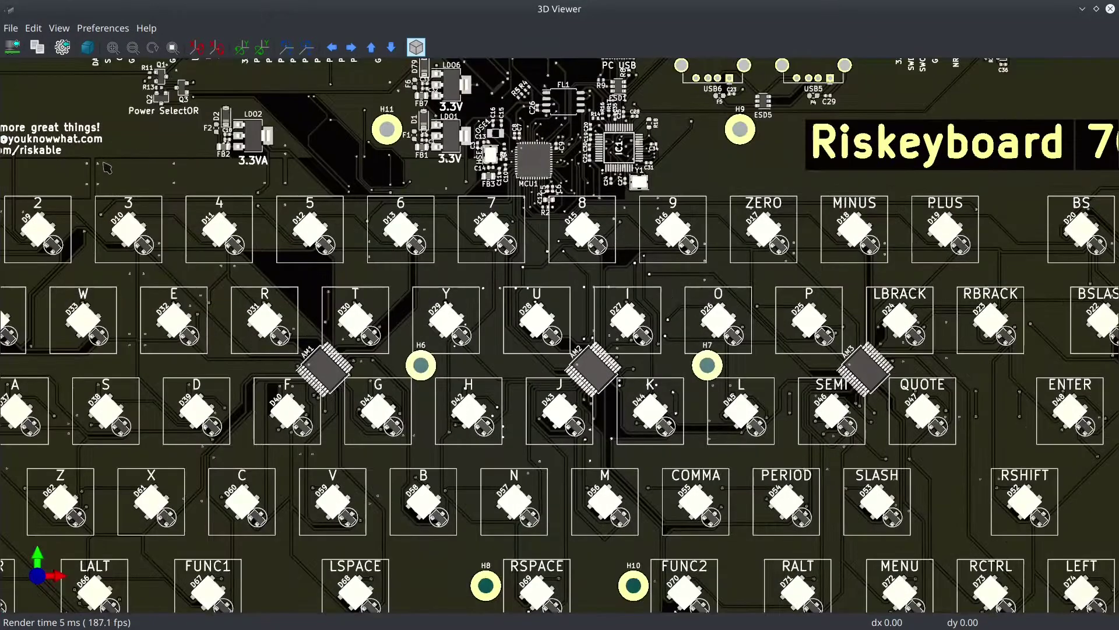
pyautogui.moveTo(104, 163); pyautogui.dragTo(635, 397, button='middle')
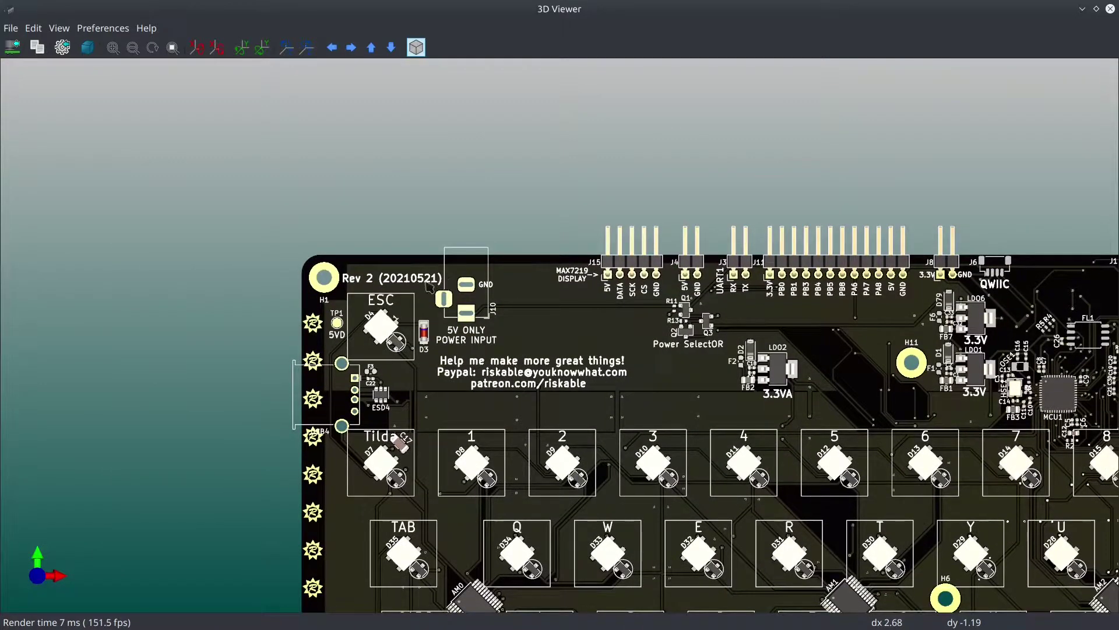
pyautogui.scroll(-1, 428, 286)
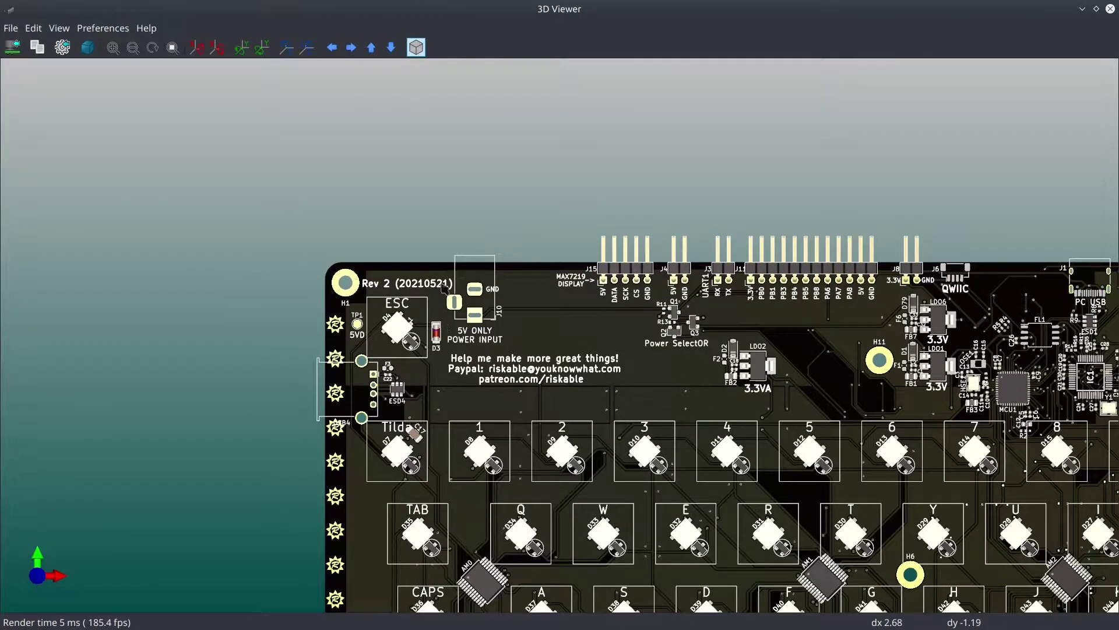
pyautogui.scroll(-2, 436, 273)
pyautogui.moveTo(854, 464); pyautogui.dragTo(533, 274, button='middle')
pyautogui.scroll(-1, 574, 331)
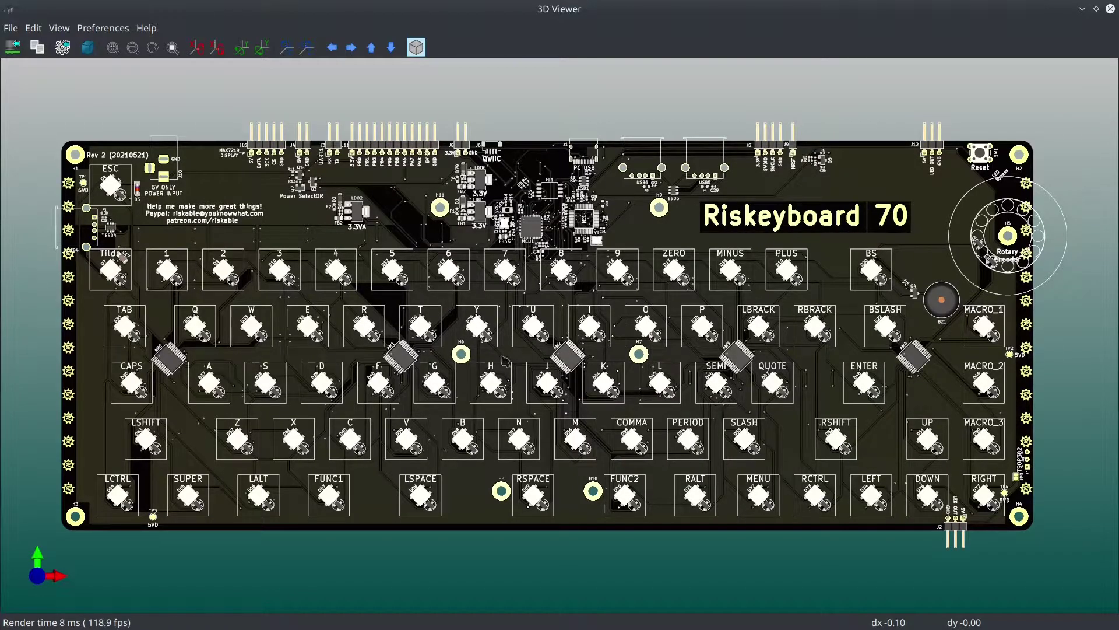
pyautogui.scroll(2, 498, 337)
pyautogui.scroll(-3, 498, 337)
pyautogui.scroll(4, 498, 337)
pyautogui.scroll(-3, 499, 337)
pyautogui.scroll(2, 498, 338)
pyautogui.scroll(-3, 498, 338)
pyautogui.scroll(3, 499, 337)
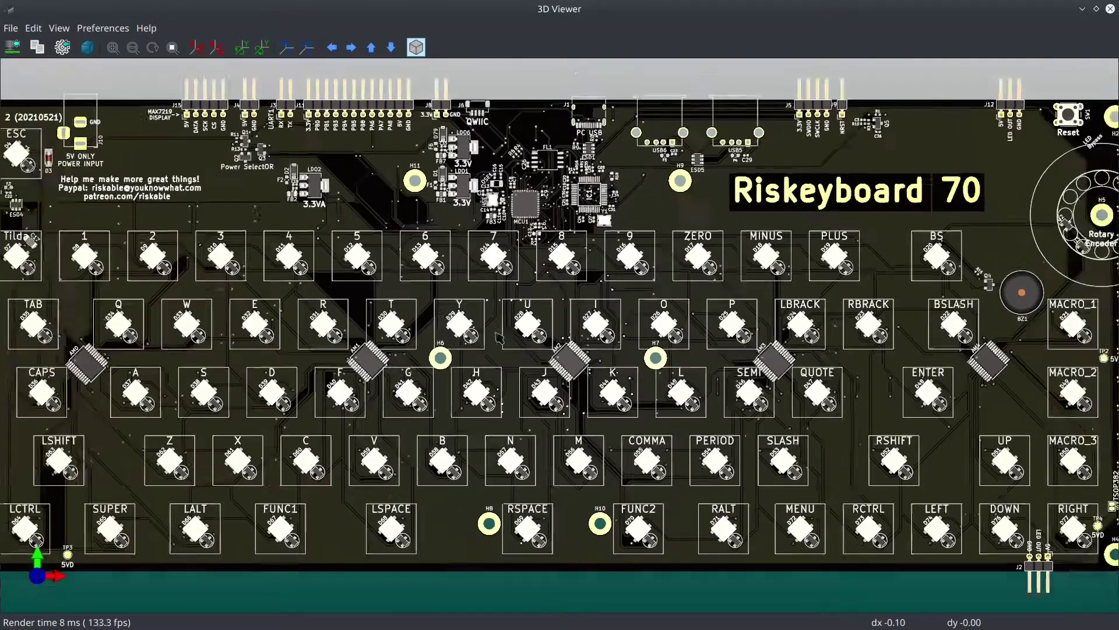
pyautogui.scroll(-2, 496, 337)
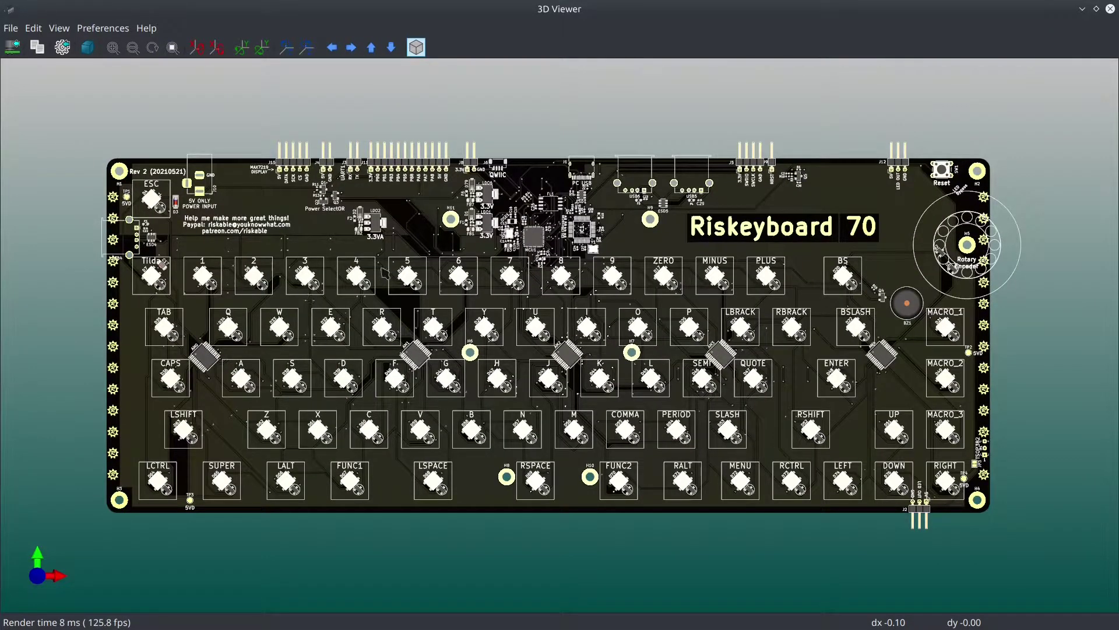
pyautogui.scroll(2, 385, 274)
pyautogui.scroll(-2, 599, 264)
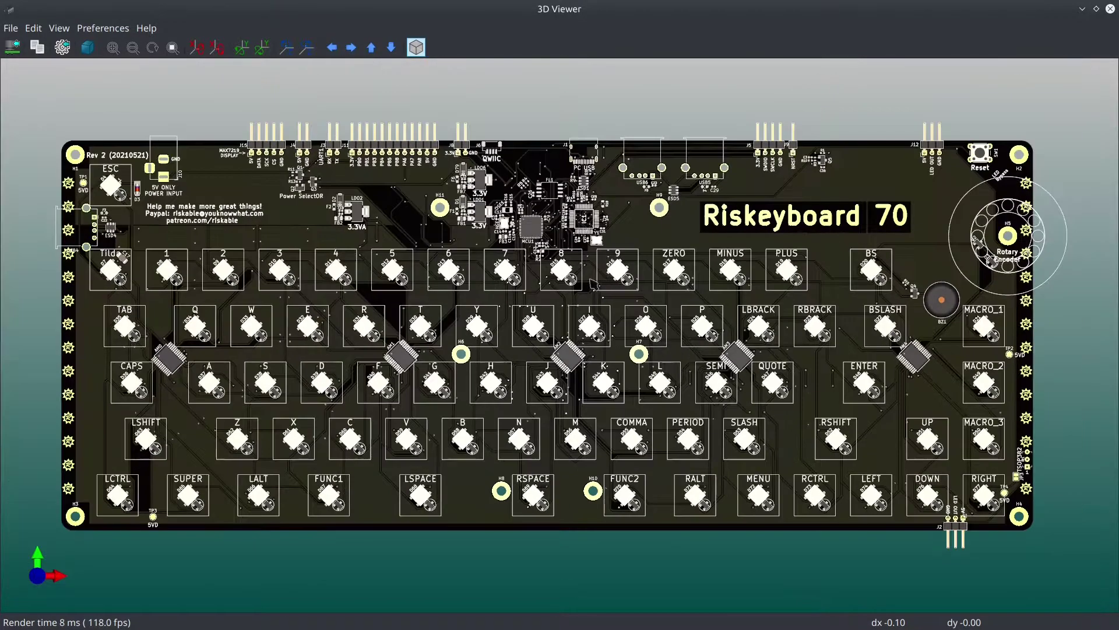
pyautogui.scroll(2, 360, 295)
pyautogui.scroll(-3, 360, 294)
pyautogui.scroll(2, 361, 293)
pyautogui.scroll(2, 359, 293)
pyautogui.scroll(-2, 403, 265)
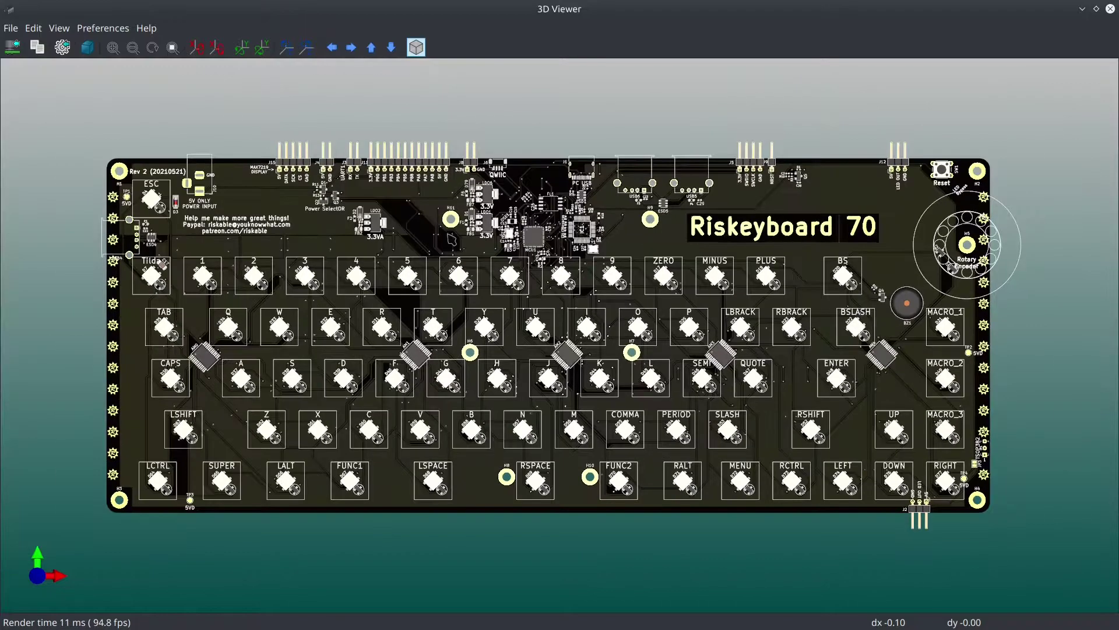
# Step: Examine the microcontroller area, USB ports and header connectors along the board's upper edge in 3D
pyautogui.scroll(2, 618, 305)
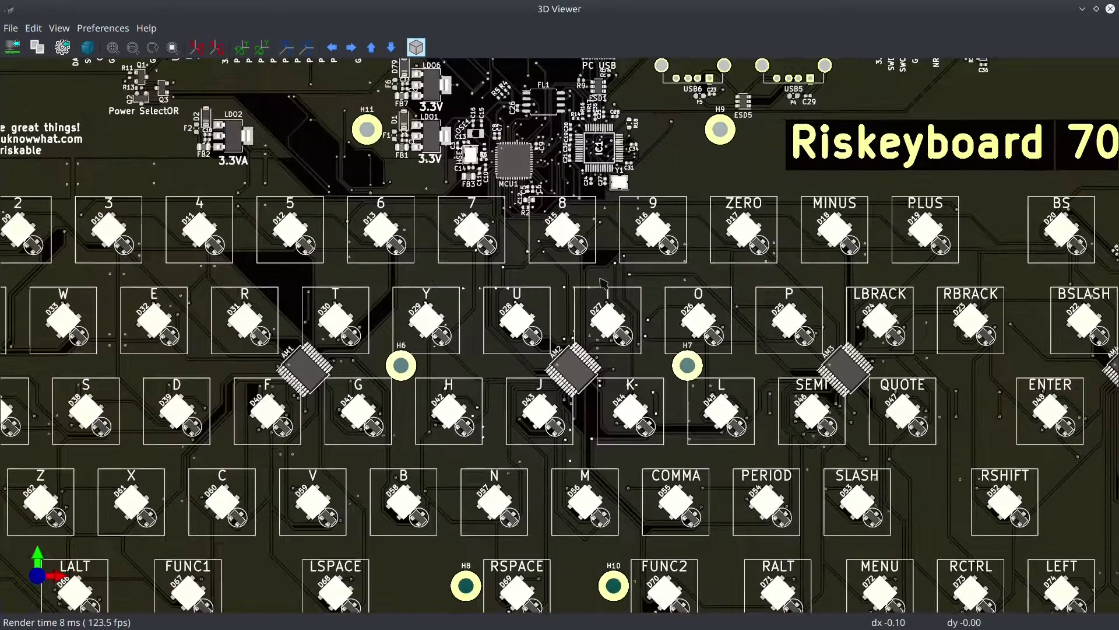
pyautogui.scroll(2, 603, 286)
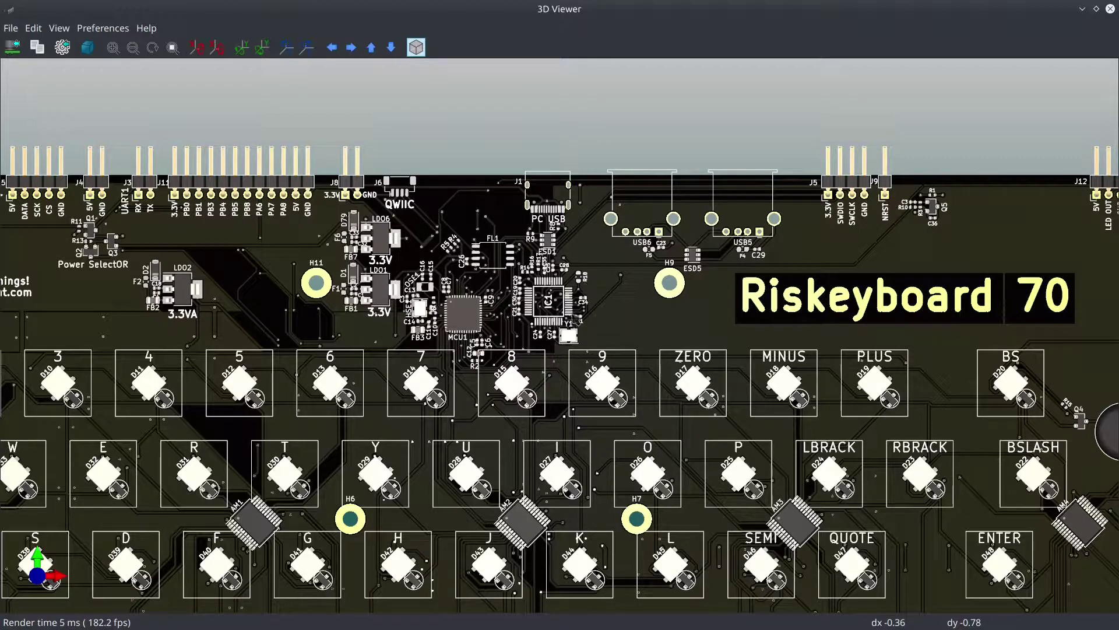
pyautogui.scroll(1, 573, 319)
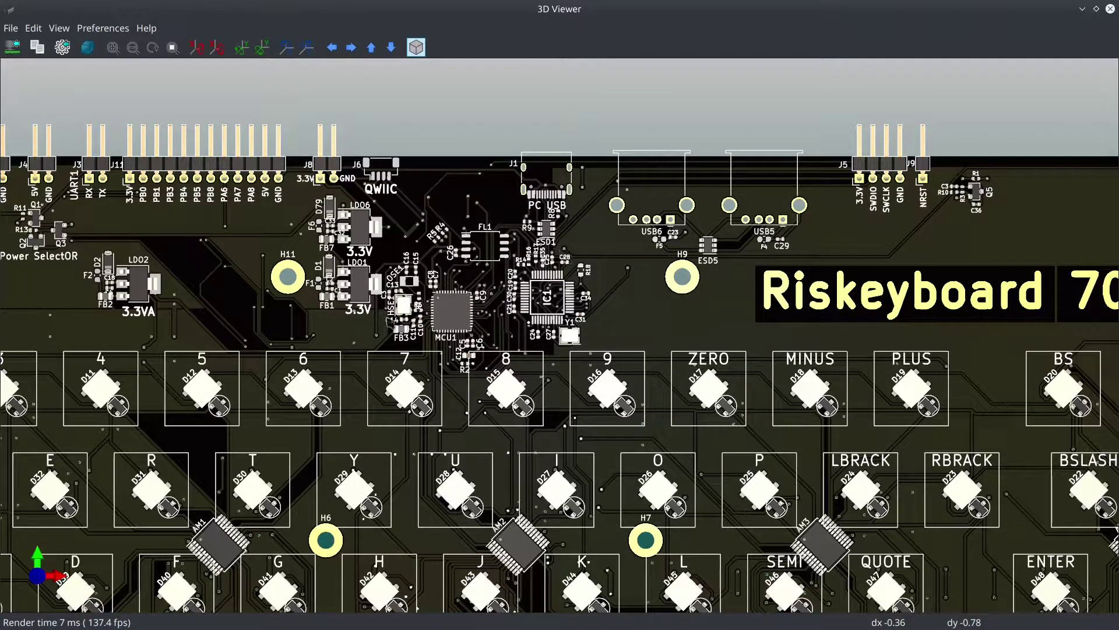
pyautogui.scroll(-2, 188, 360)
pyautogui.moveTo(161, 521); pyautogui.dragTo(487, 454, button='middle')
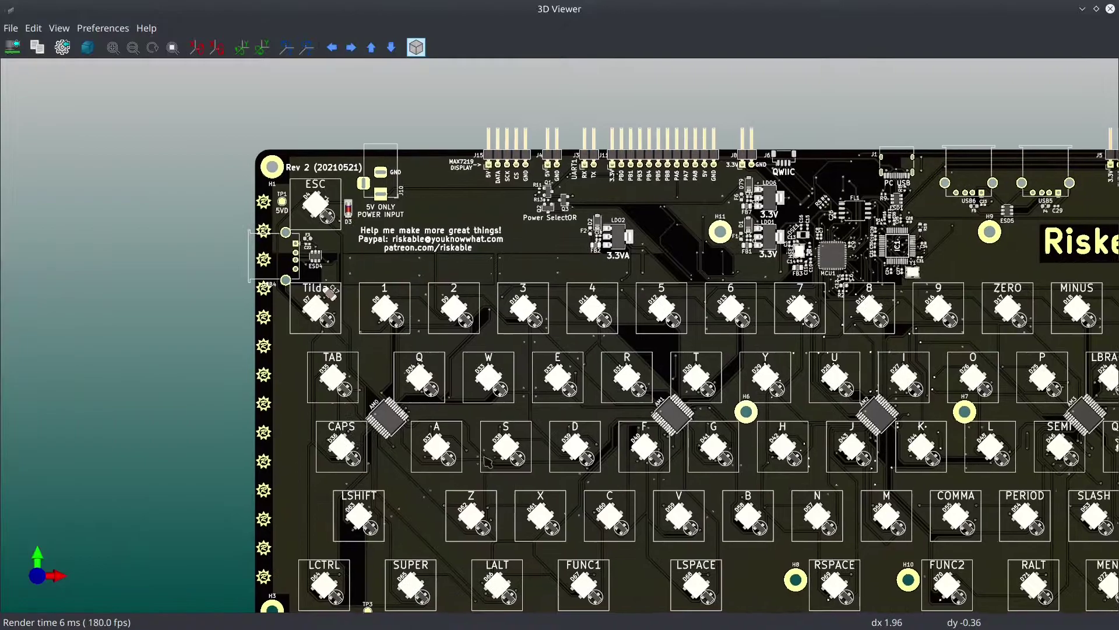
pyautogui.scroll(2, 340, 290)
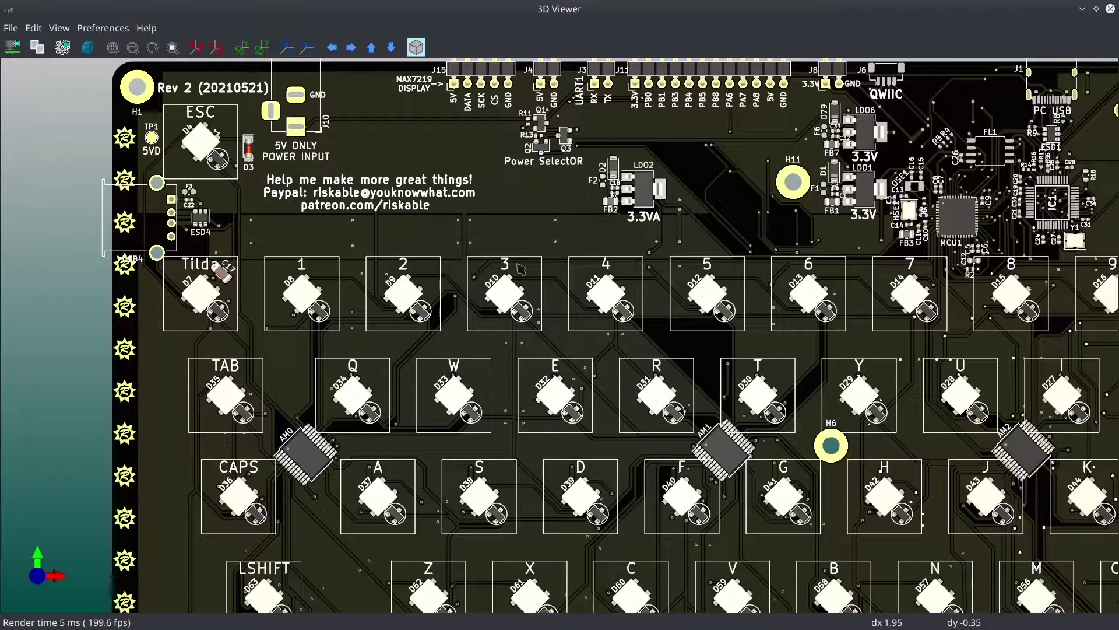
pyautogui.moveTo(690, 324); pyautogui.dragTo(427, 233, button='middle')
pyautogui.moveTo(624, 200); pyautogui.dragTo(469, 302, button='middle')
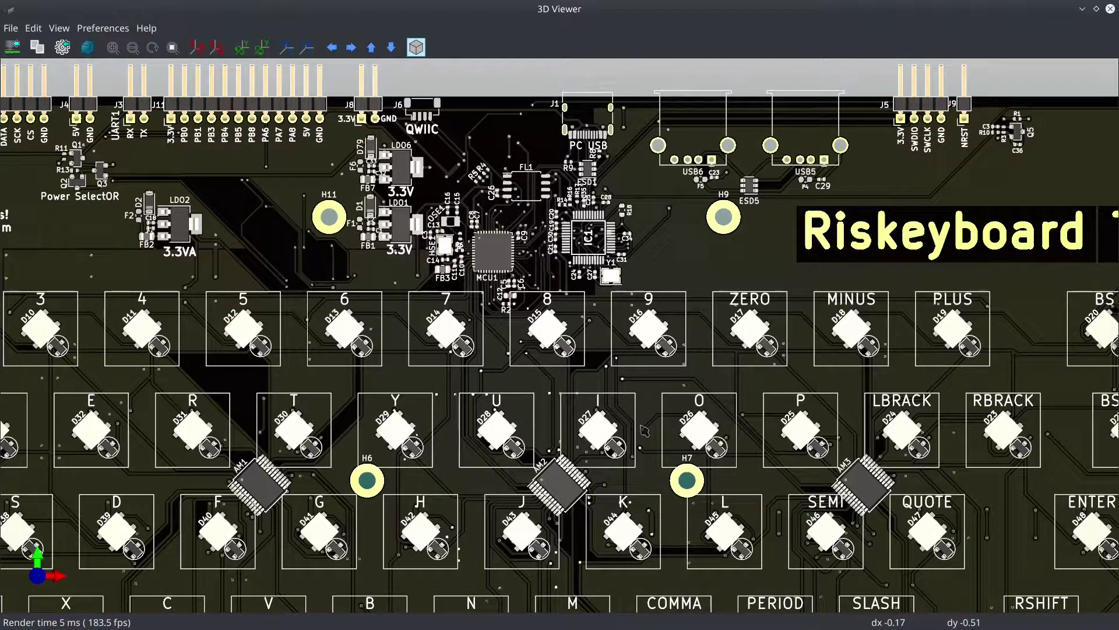
# Step: Examine the board's left half in 3D, closing in on the AM0 chip and the surrounding key positions
pyautogui.scroll(-1, 491, 438)
pyautogui.scroll(-5, 491, 438)
pyautogui.scroll(6, 486, 443)
pyautogui.scroll(-3, 438, 330)
pyautogui.scroll(3, 439, 330)
pyautogui.moveTo(460, 393); pyautogui.dragTo(546, 253, button='middle')
pyautogui.scroll(-2, 547, 247)
pyautogui.moveTo(156, 398); pyautogui.dragTo(518, 409, button='middle')
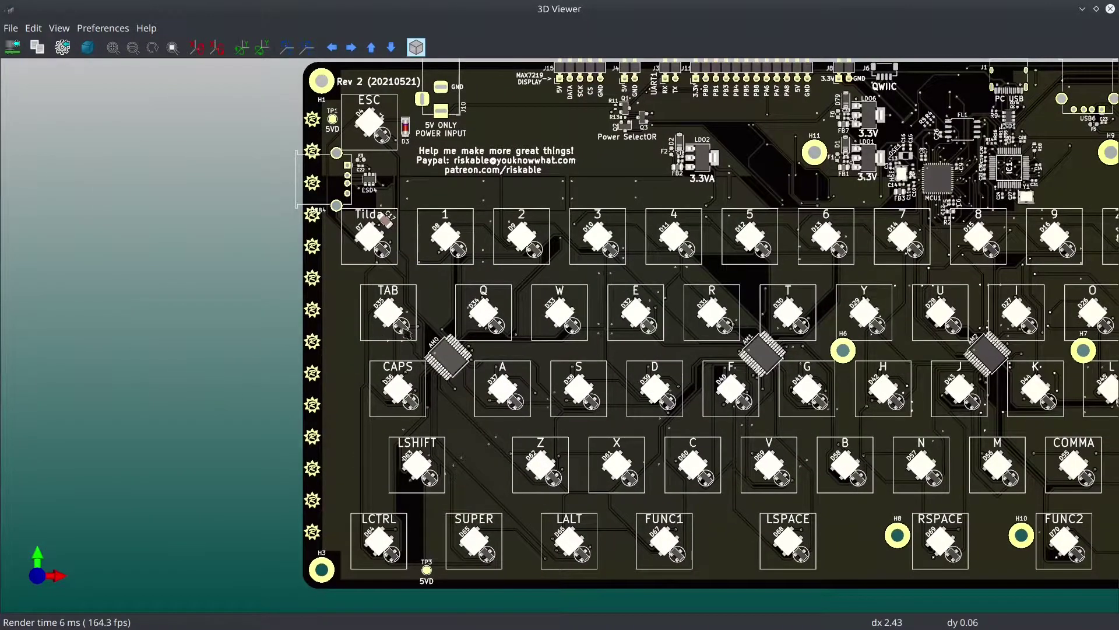
pyautogui.scroll(2, 407, 334)
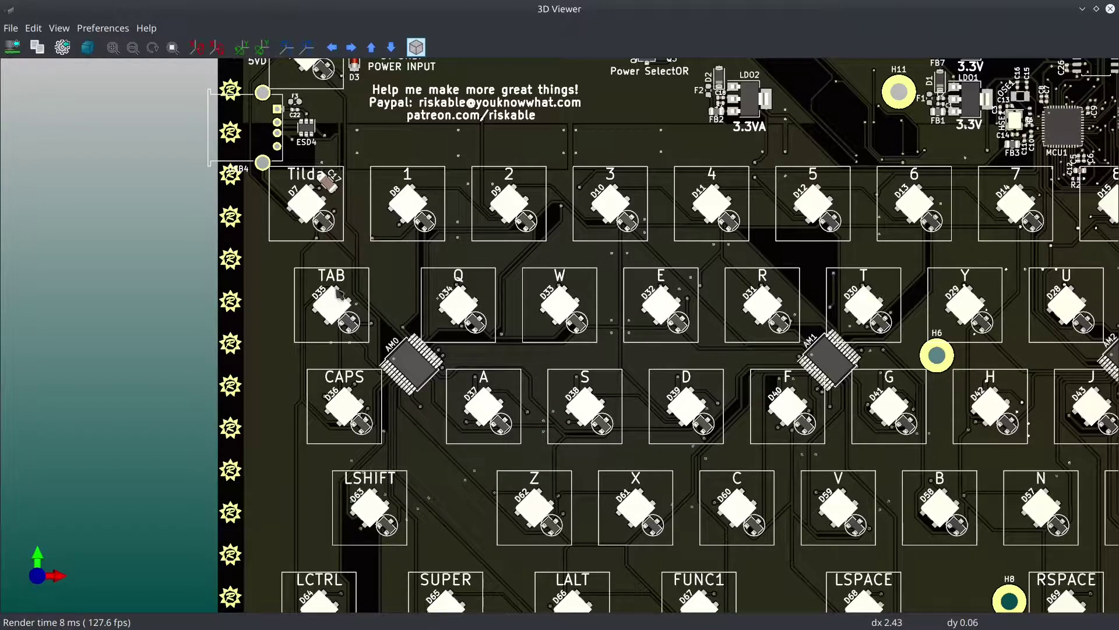
# Step: Switch to the Pcbnew layout, clear the copper zone fills and view the pads of LED D32 at the E key up close
pyautogui.click(659, 621)
pyautogui.scroll(4, 325, 337)
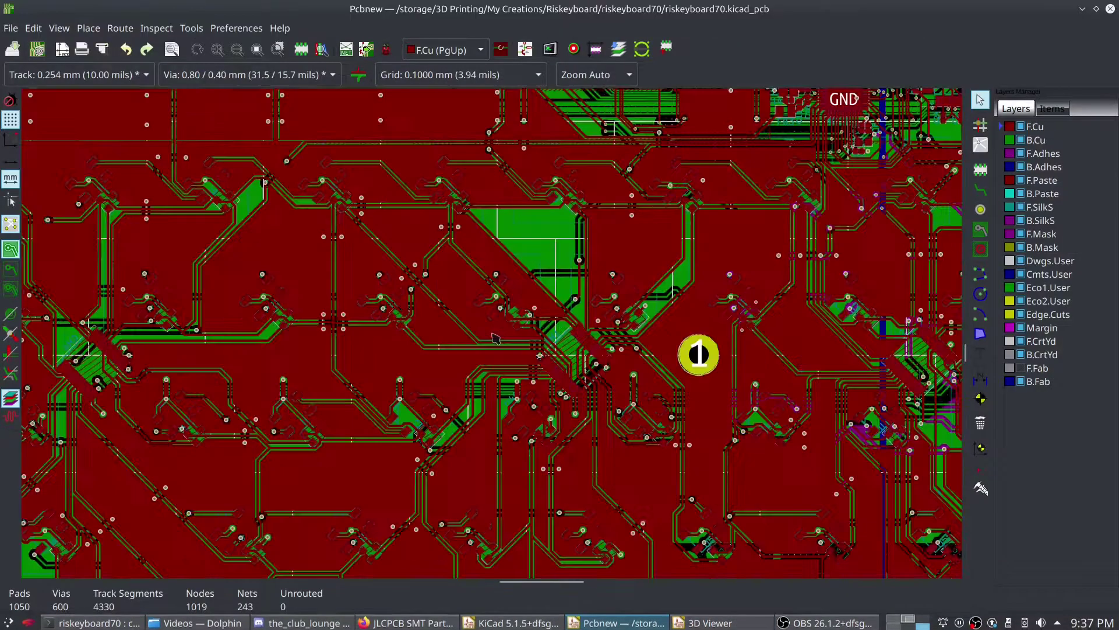
pyautogui.scroll(6, 494, 339)
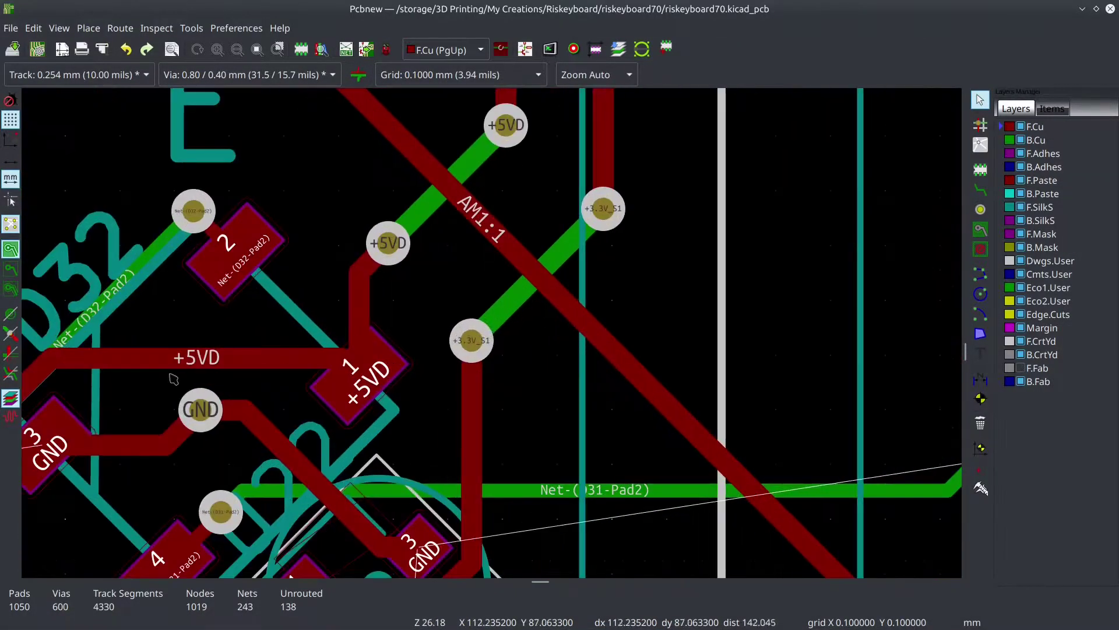
pyautogui.moveTo(282, 343); pyautogui.dragTo(452, 295, button='middle')
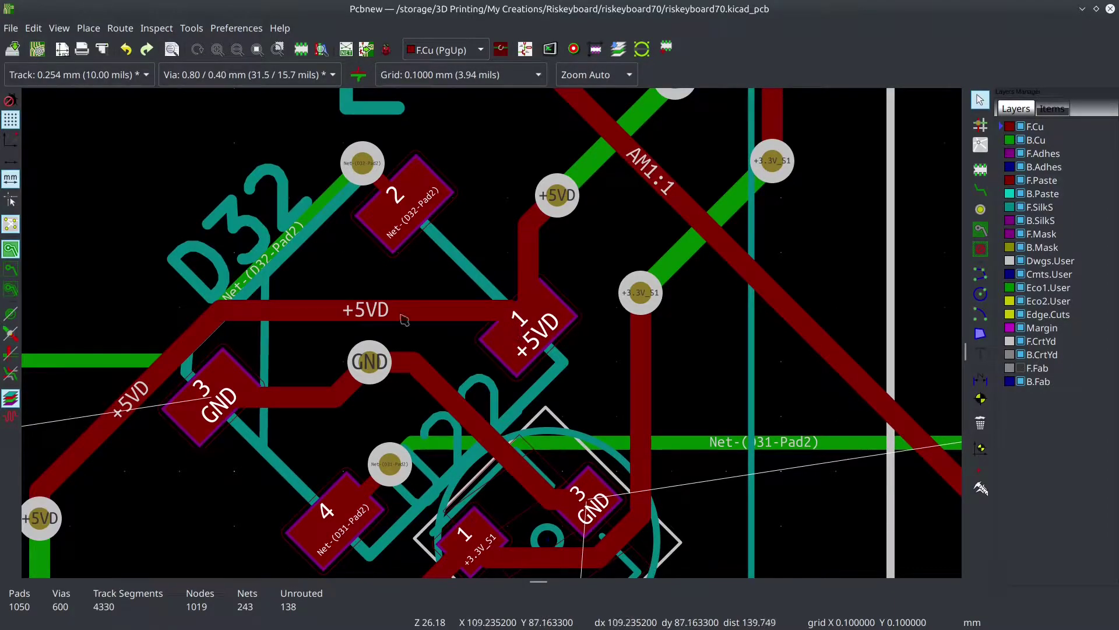
pyautogui.scroll(-3, 495, 335)
pyautogui.scroll(2, 494, 336)
pyautogui.scroll(2, 495, 337)
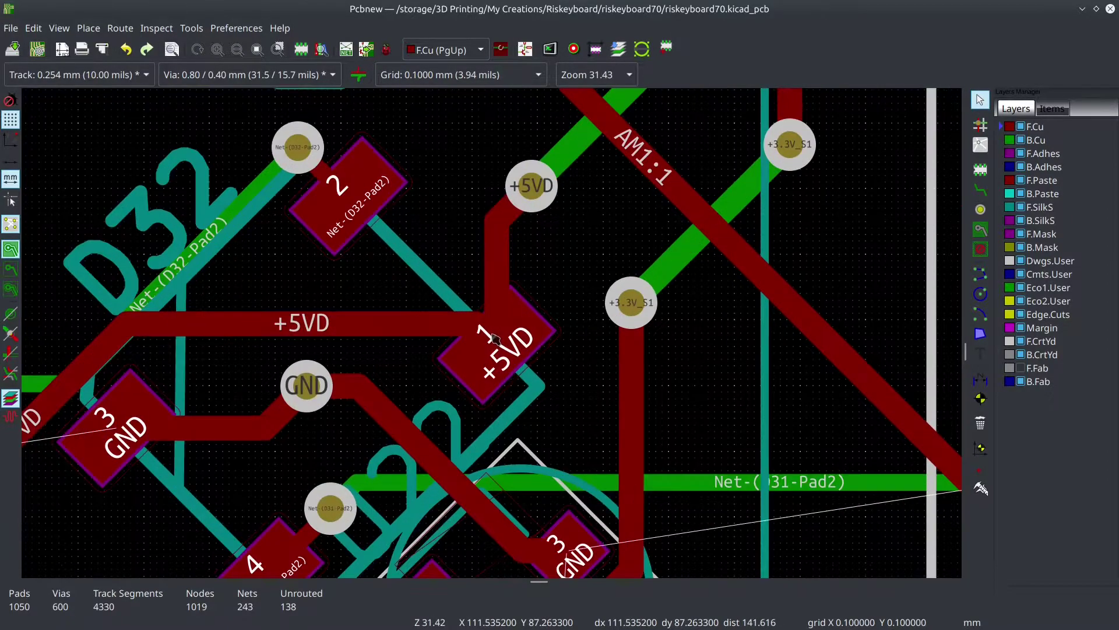
pyautogui.scroll(-4, 510, 361)
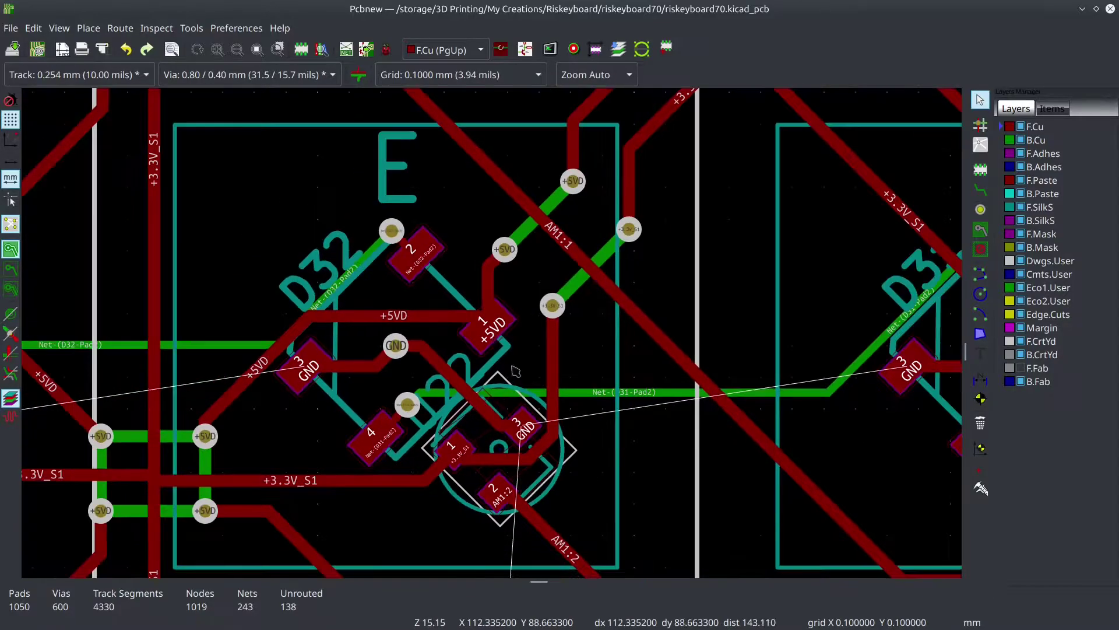
# Step: Examine the +3.3V_S1, AM1:2 and GND pads of the three-pad part beneath LED D32, along with their traces
pyautogui.scroll(5, 454, 451)
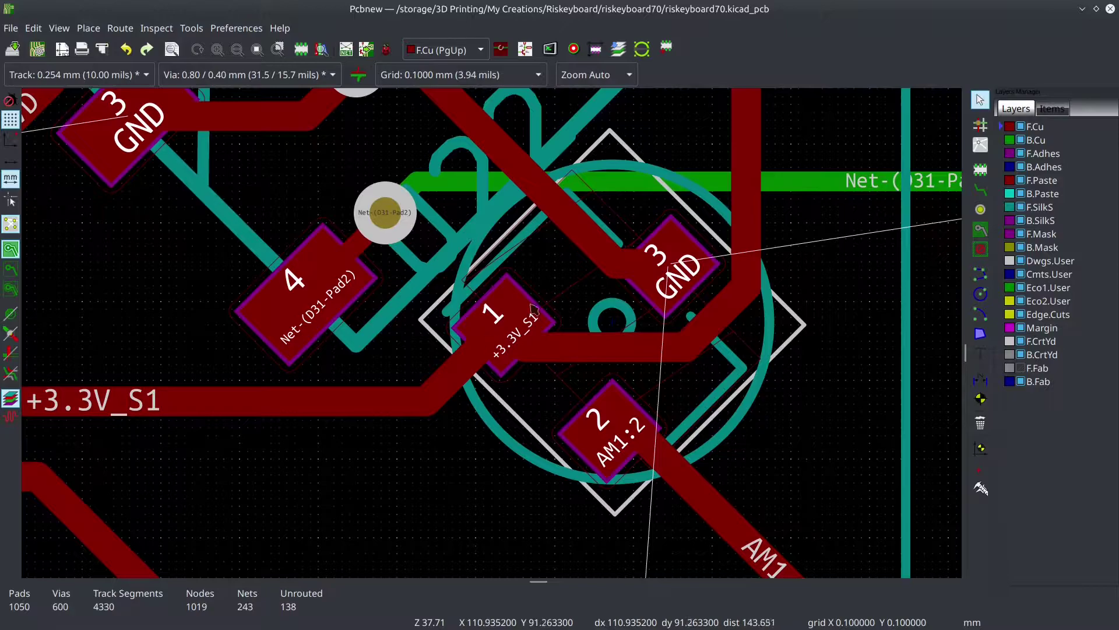
pyautogui.scroll(-4, 497, 341)
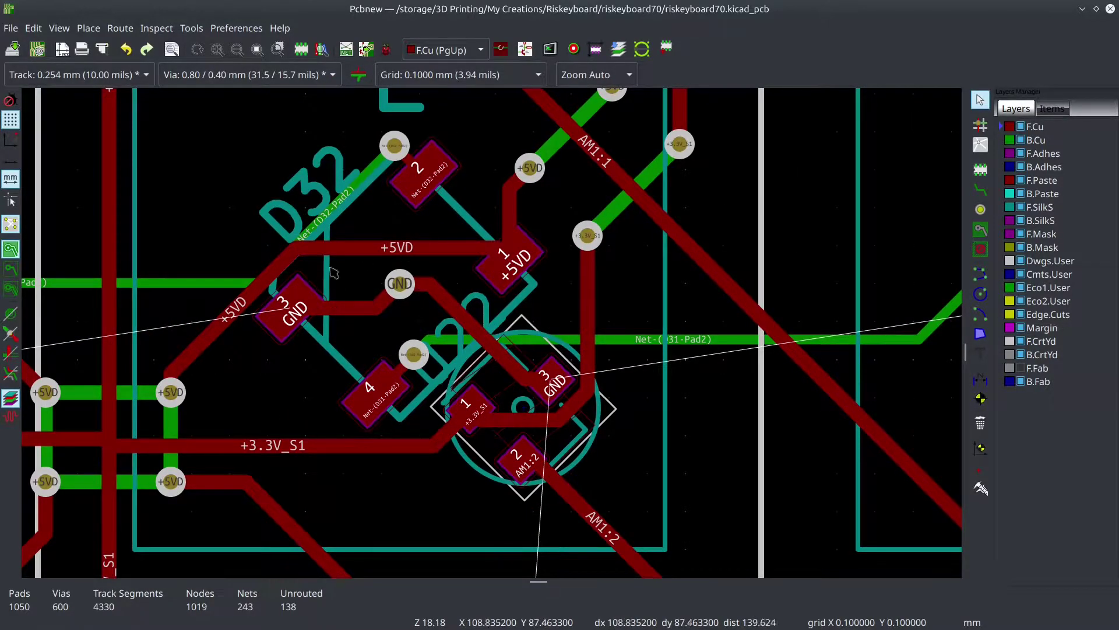
pyautogui.scroll(1, 494, 337)
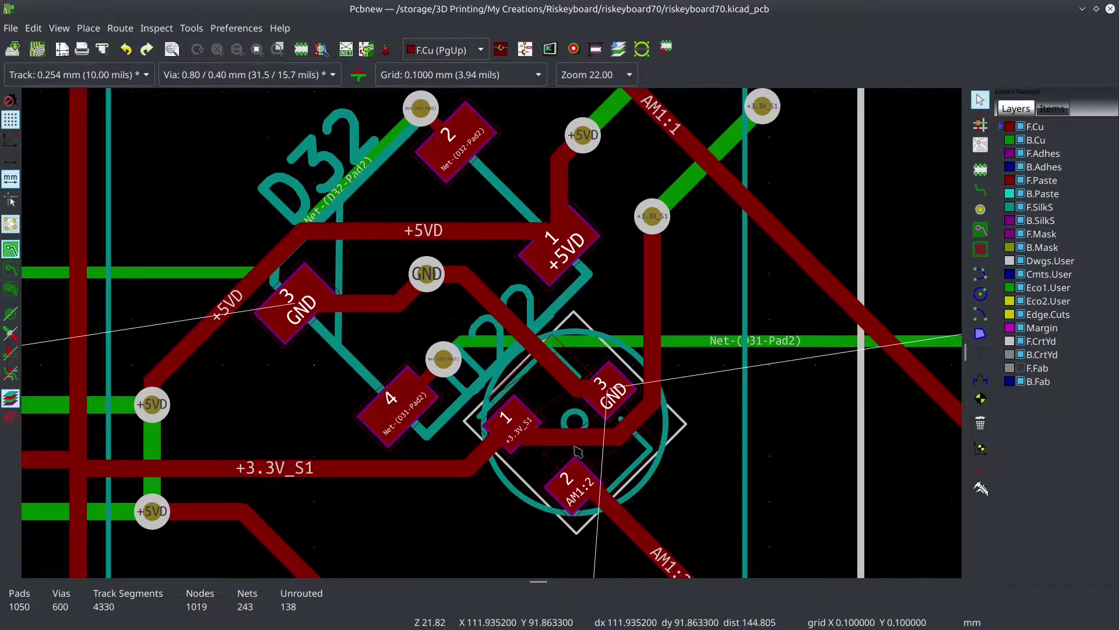
pyautogui.scroll(3, 493, 336)
pyautogui.scroll(-5, 491, 279)
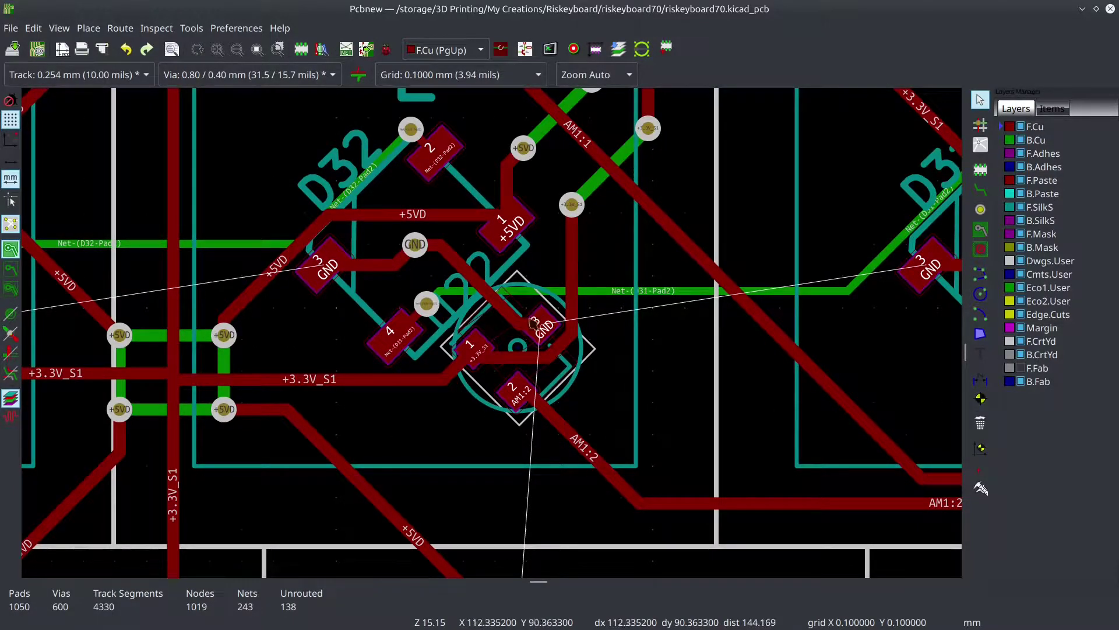
pyautogui.scroll(3, 534, 324)
pyautogui.scroll(-8, 495, 337)
pyautogui.scroll(12, 488, 379)
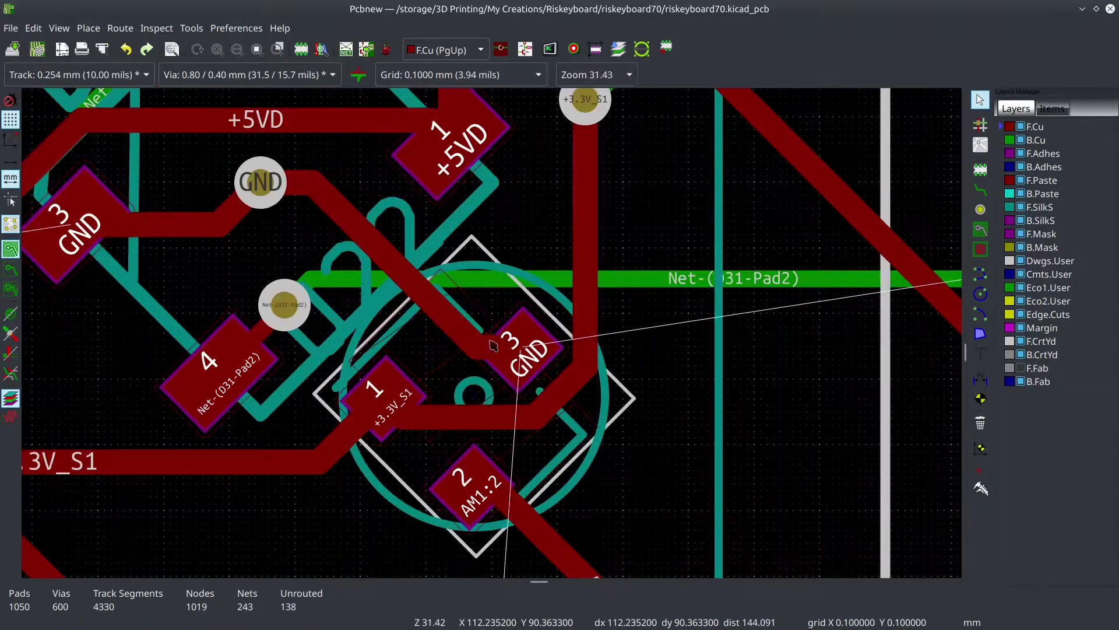
pyautogui.scroll(-3, 492, 350)
pyautogui.moveTo(489, 392); pyautogui.dragTo(528, 369, button='middle')
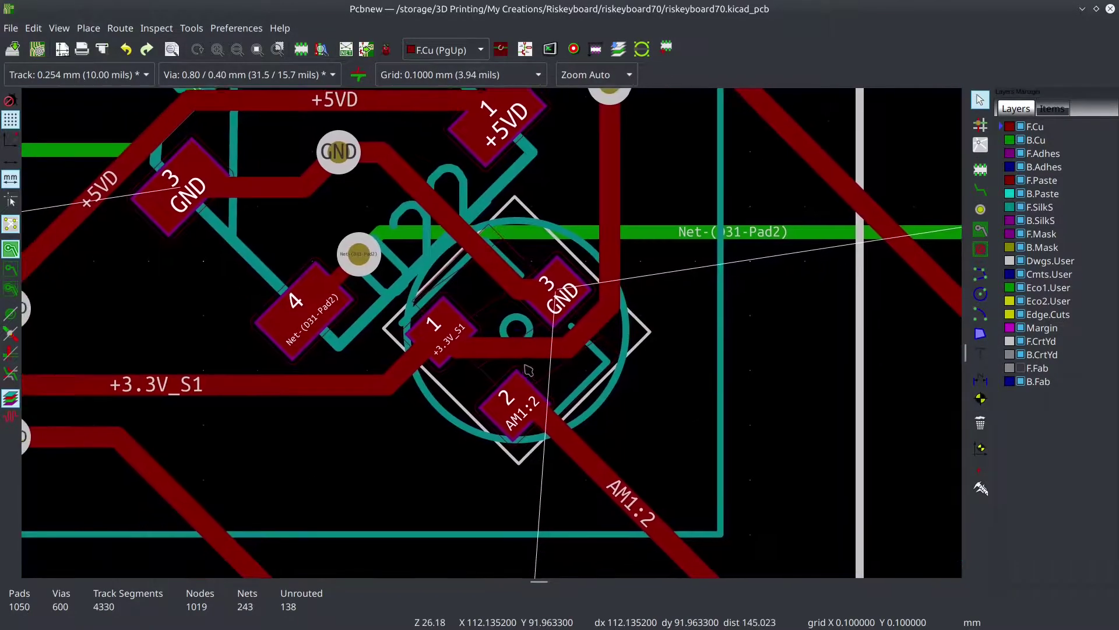
pyautogui.scroll(-6, 521, 318)
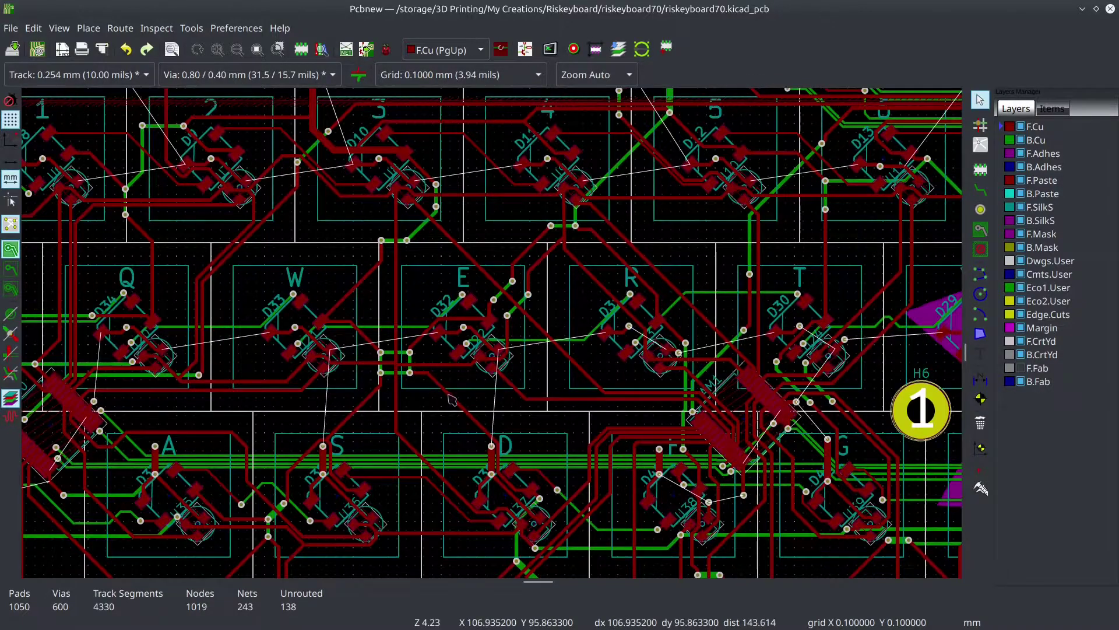
pyautogui.scroll(5, 452, 399)
pyautogui.moveTo(369, 398); pyautogui.dragTo(483, 419, button='middle')
# Step: Examine the microcontroller's pins, GND pad and surrounding traces in the layout, and view the area around it
pyautogui.scroll(-10, 483, 419)
pyautogui.scroll(3, 496, 338)
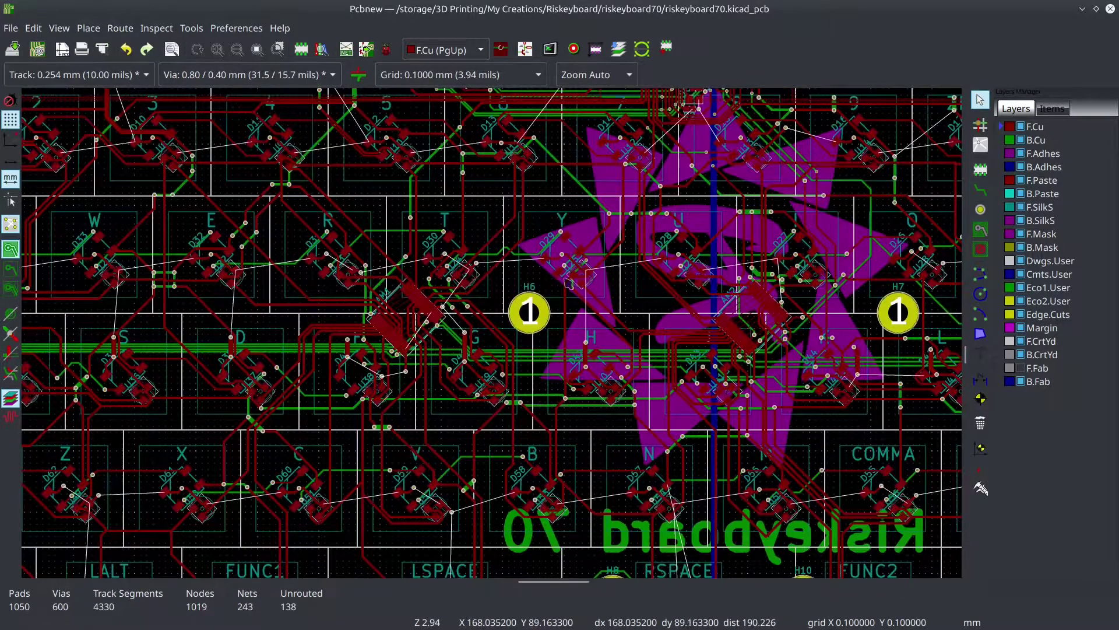
pyautogui.moveTo(576, 261); pyautogui.dragTo(301, 515, button='middle')
pyautogui.scroll(3, 362, 324)
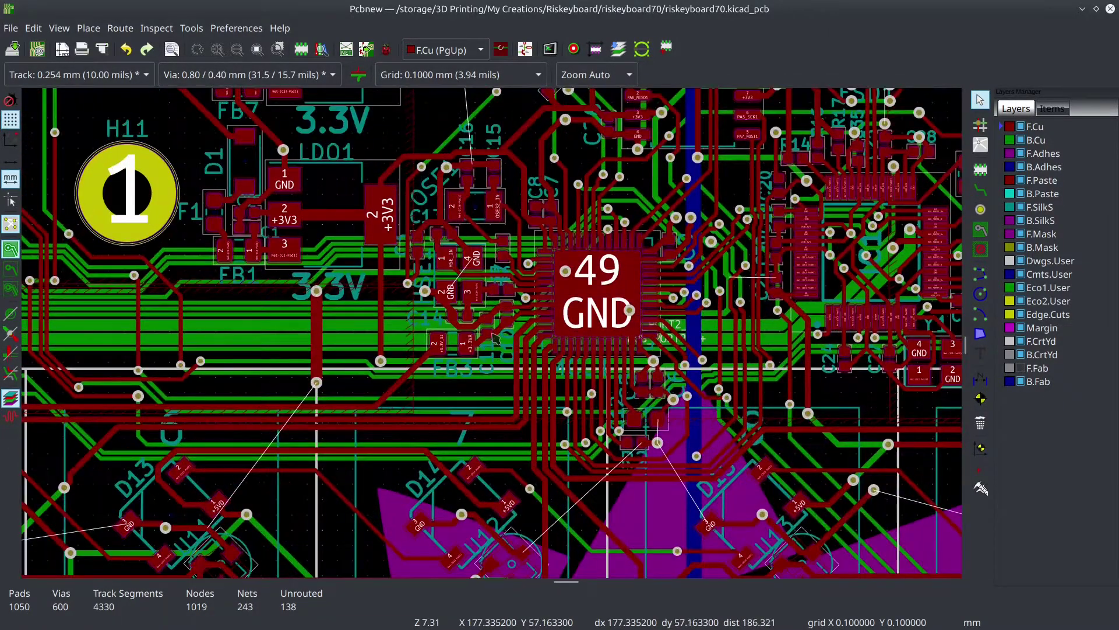
pyautogui.scroll(-6, 513, 330)
pyautogui.scroll(3, 493, 336)
pyautogui.scroll(6, 494, 337)
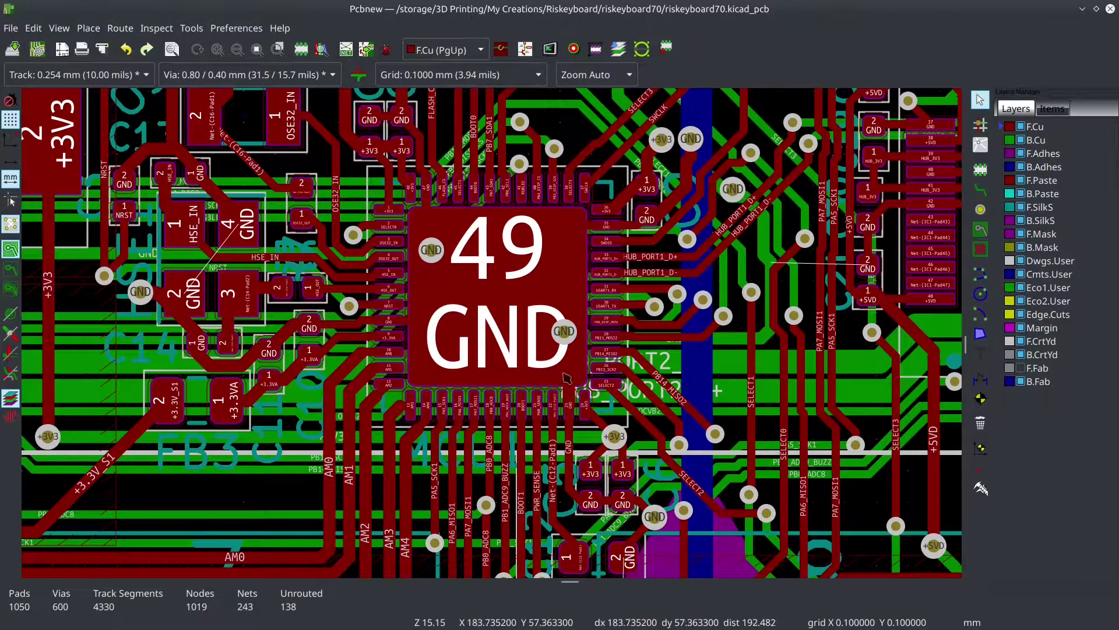
pyautogui.scroll(2, 566, 362)
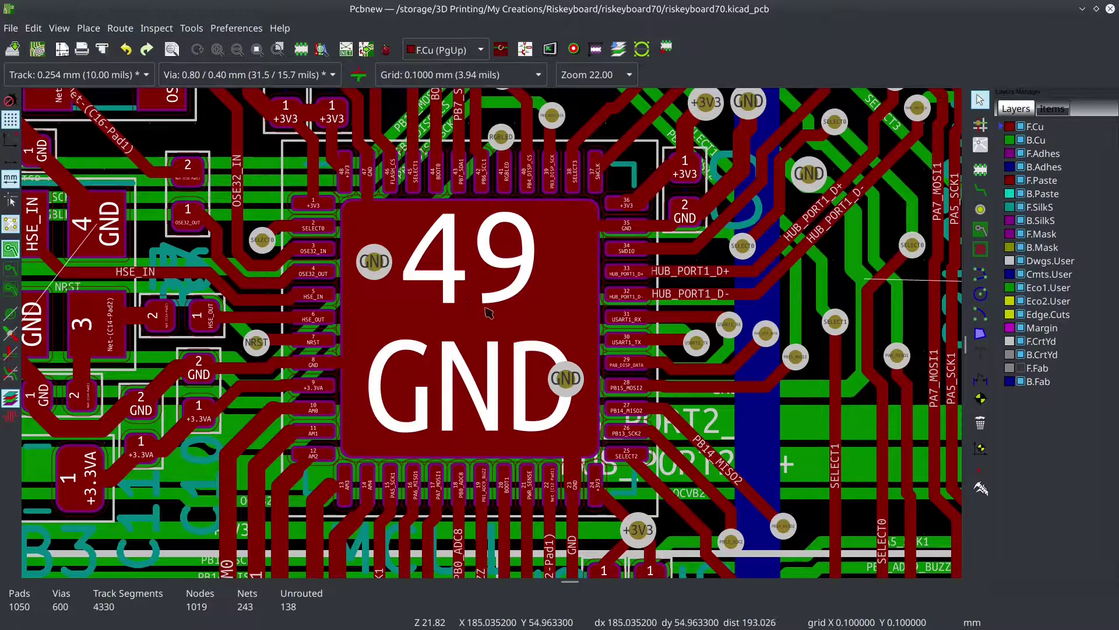
pyautogui.scroll(-2, 495, 338)
pyautogui.scroll(2, 495, 338)
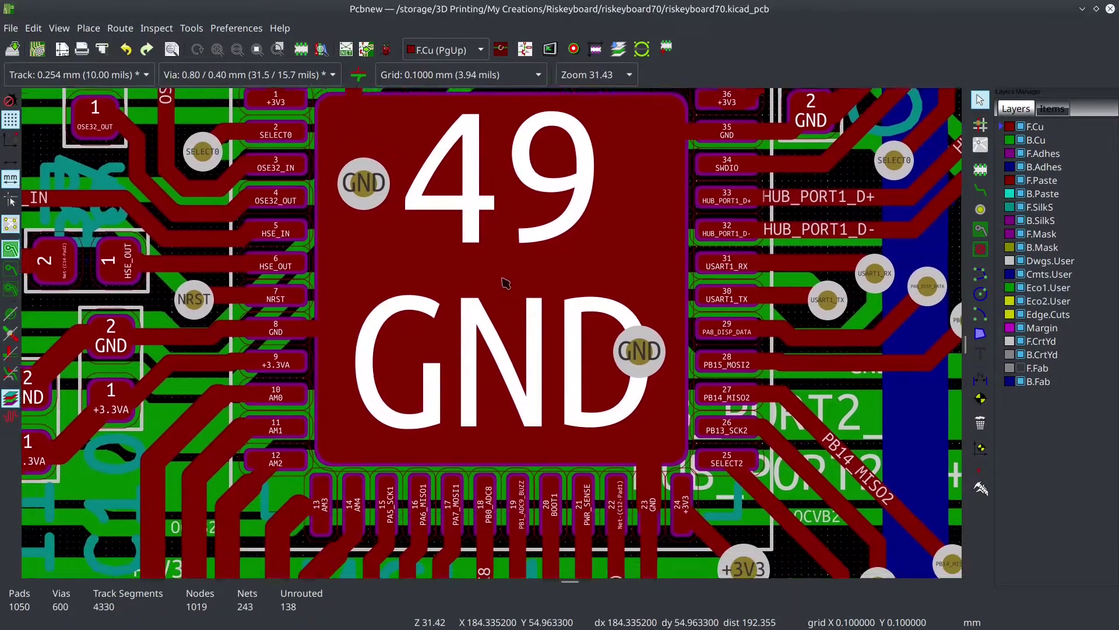
pyautogui.moveTo(507, 300); pyautogui.dragTo(487, 312, button='middle')
pyautogui.scroll(-2, 493, 338)
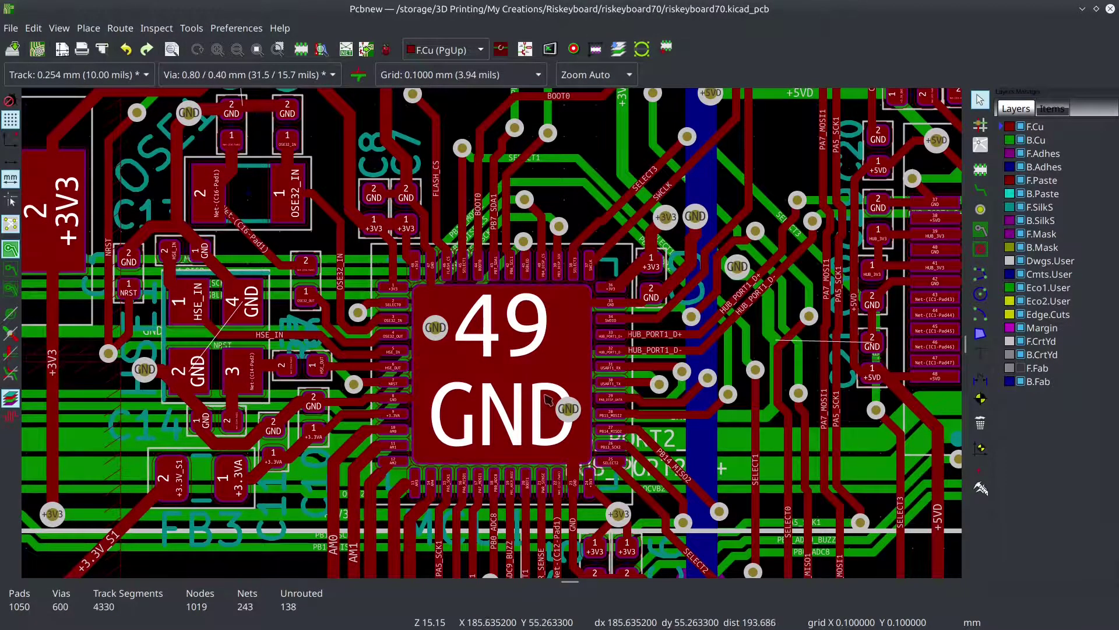
pyautogui.scroll(-2, 494, 337)
pyautogui.scroll(2, 495, 337)
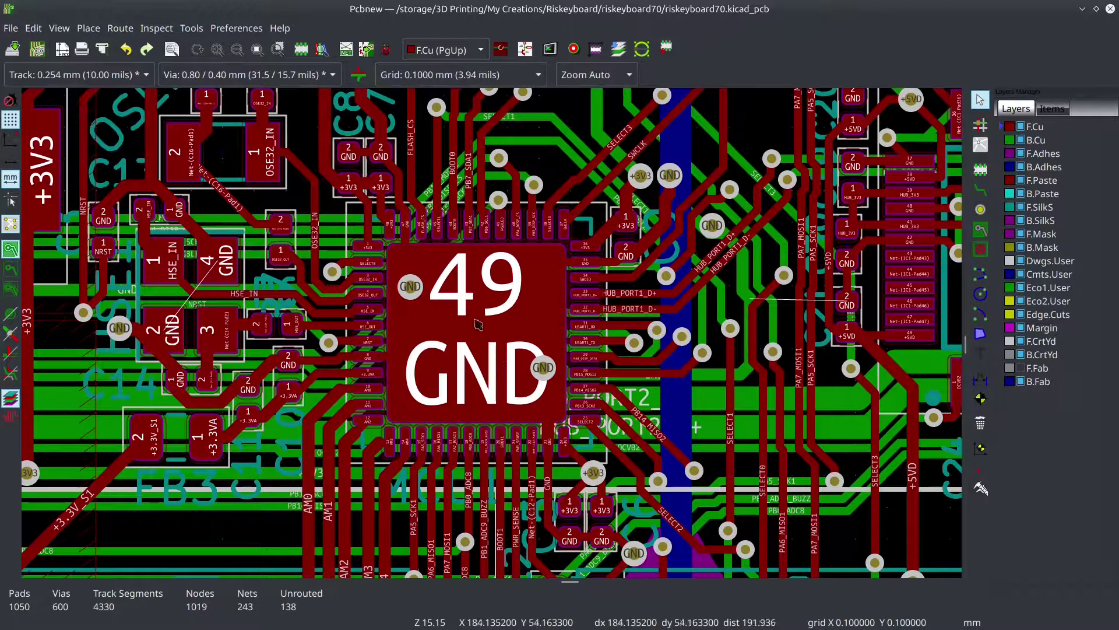
pyautogui.scroll(-2, 495, 338)
pyautogui.moveTo(414, 466); pyautogui.dragTo(493, 333, button='middle')
pyautogui.scroll(-2, 493, 333)
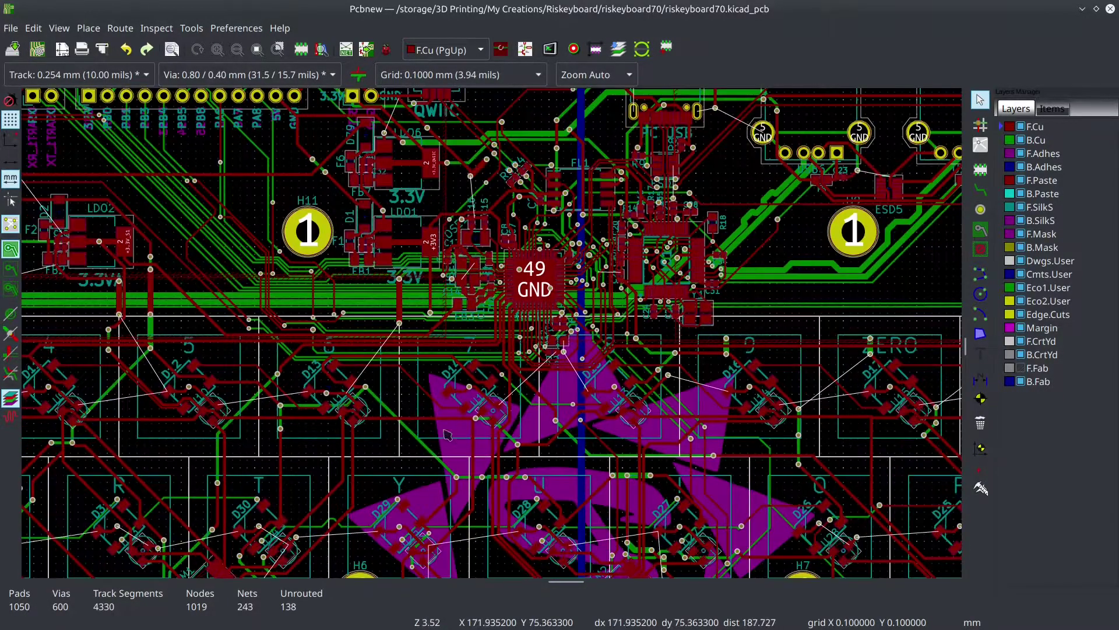
# Step: Select the three-pad U10 footprint beside LED D12 at the 5 key and view its pads up close
pyautogui.moveTo(446, 430); pyautogui.dragTo(650, 303, button='middle')
pyautogui.scroll(2, 500, 338)
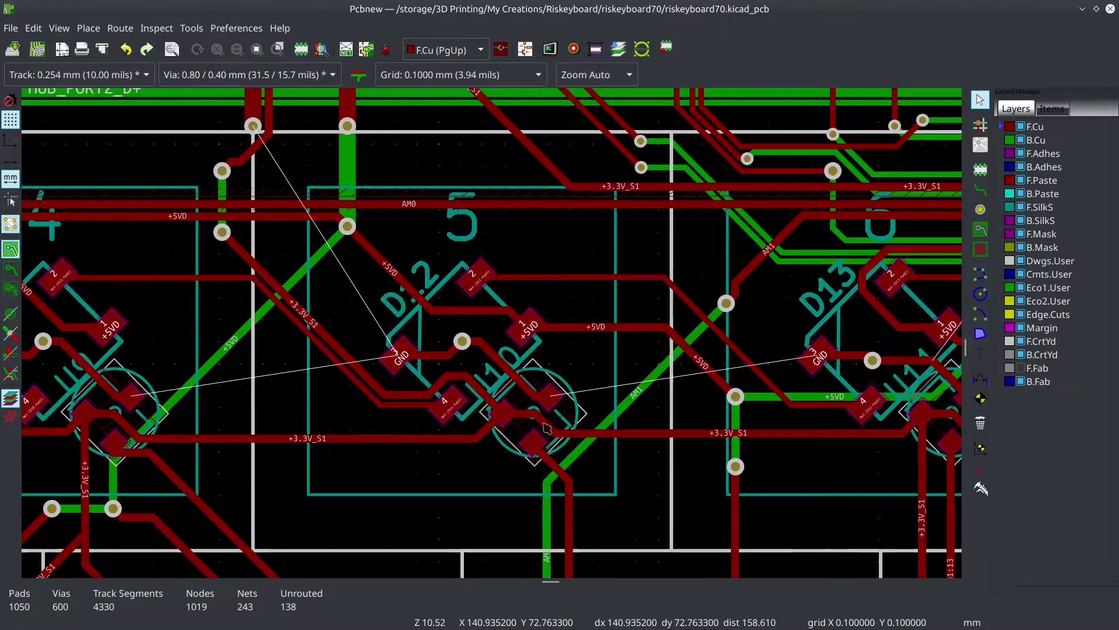
pyautogui.scroll(1, 496, 336)
pyautogui.scroll(1, 495, 338)
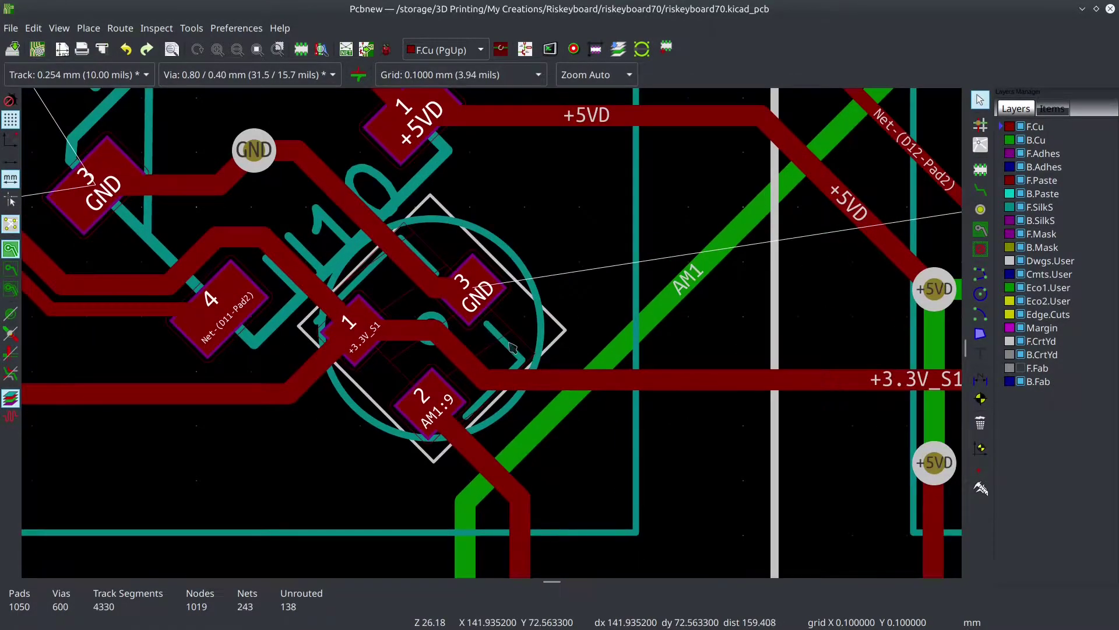
pyautogui.click(447, 319)
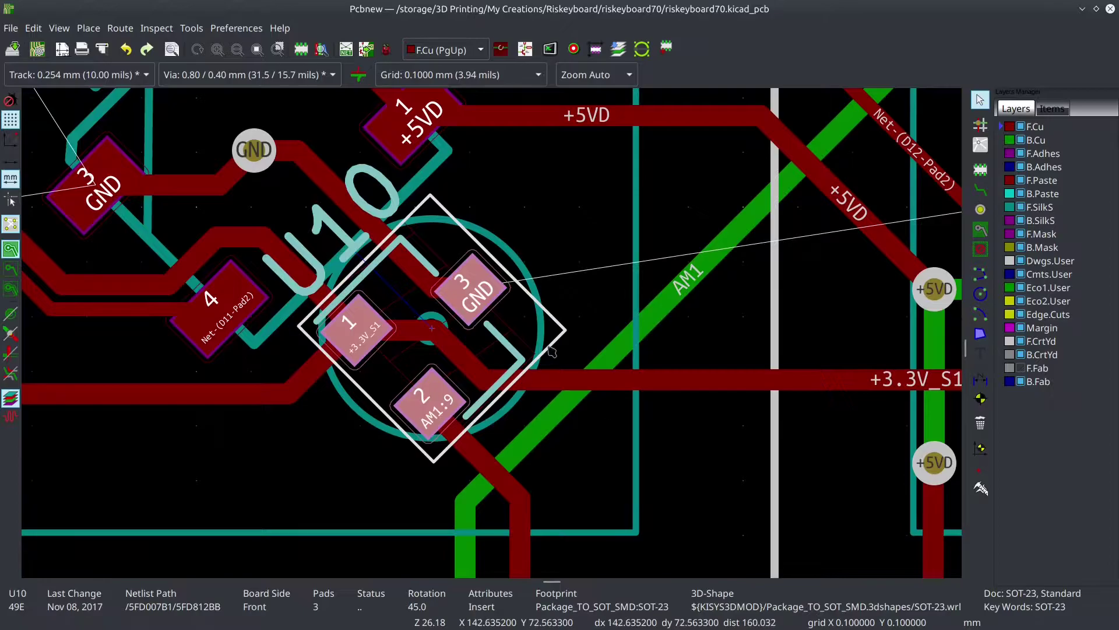
# Step: Examine how U10 and LED D12 connect to the neighbouring key positions in the number row and the row below
pyautogui.scroll(-1, 271, 276)
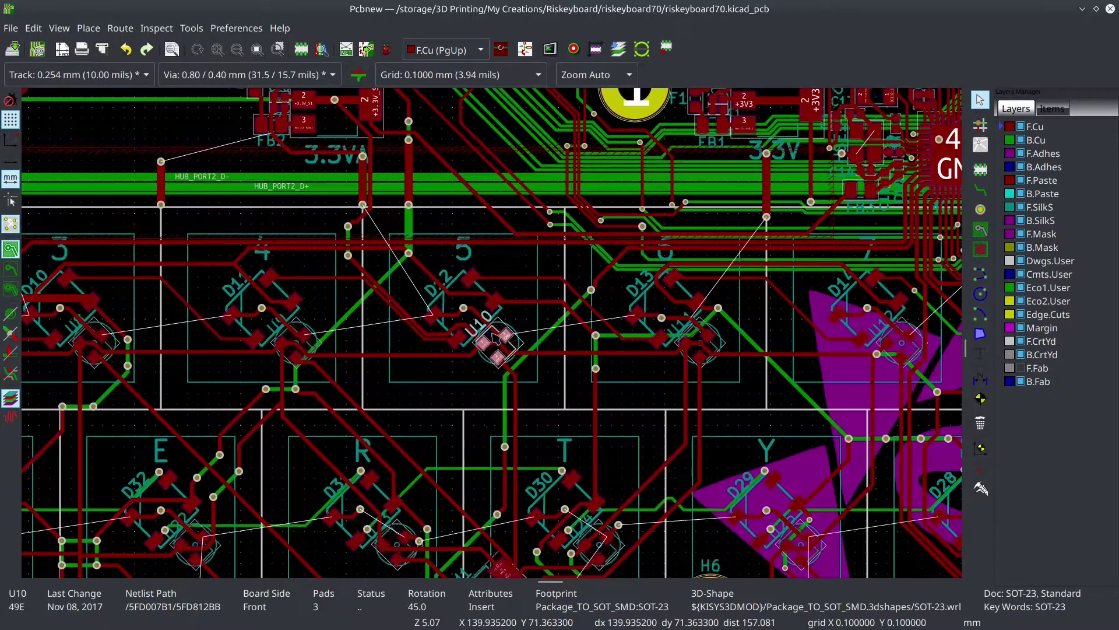
pyautogui.scroll(-3, 496, 337)
pyautogui.scroll(5, 497, 386)
pyautogui.scroll(-3, 497, 316)
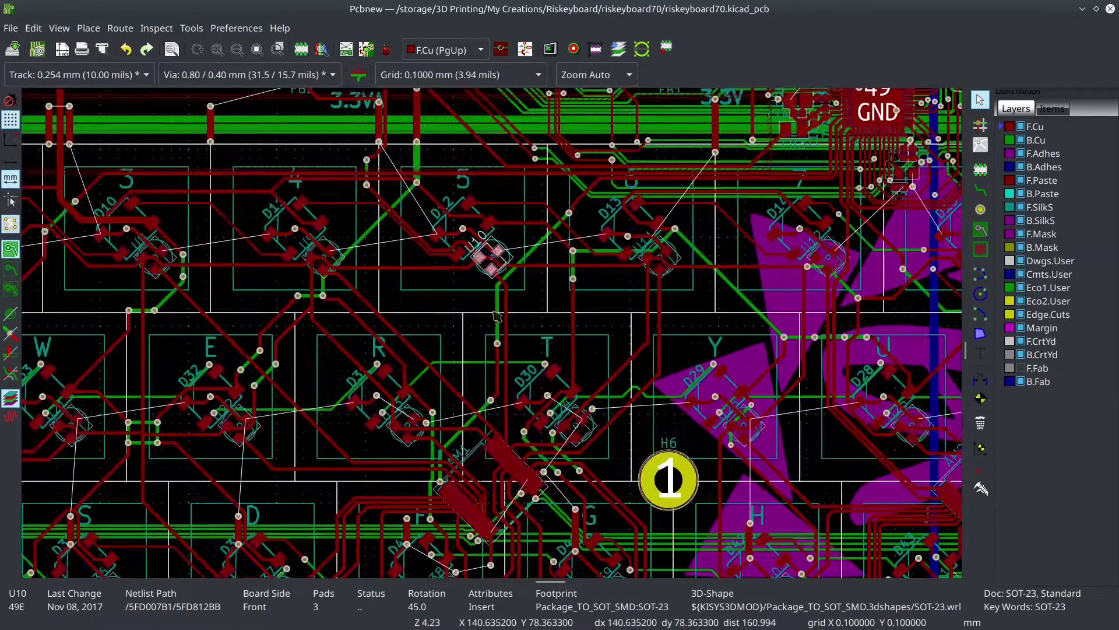
pyautogui.scroll(6, 496, 315)
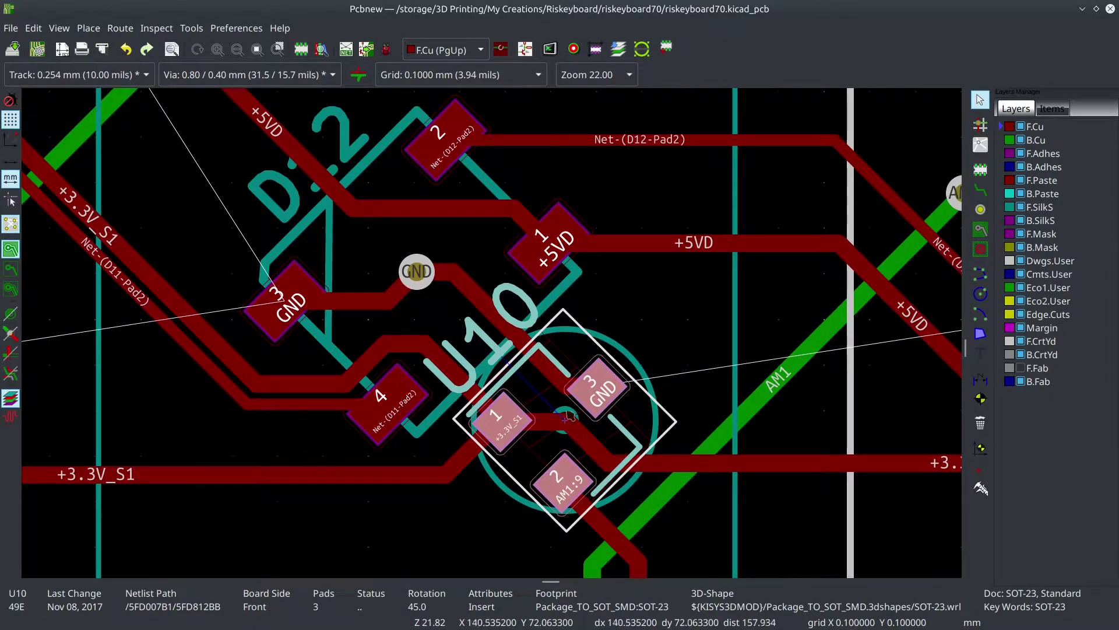
pyautogui.scroll(-7, 560, 408)
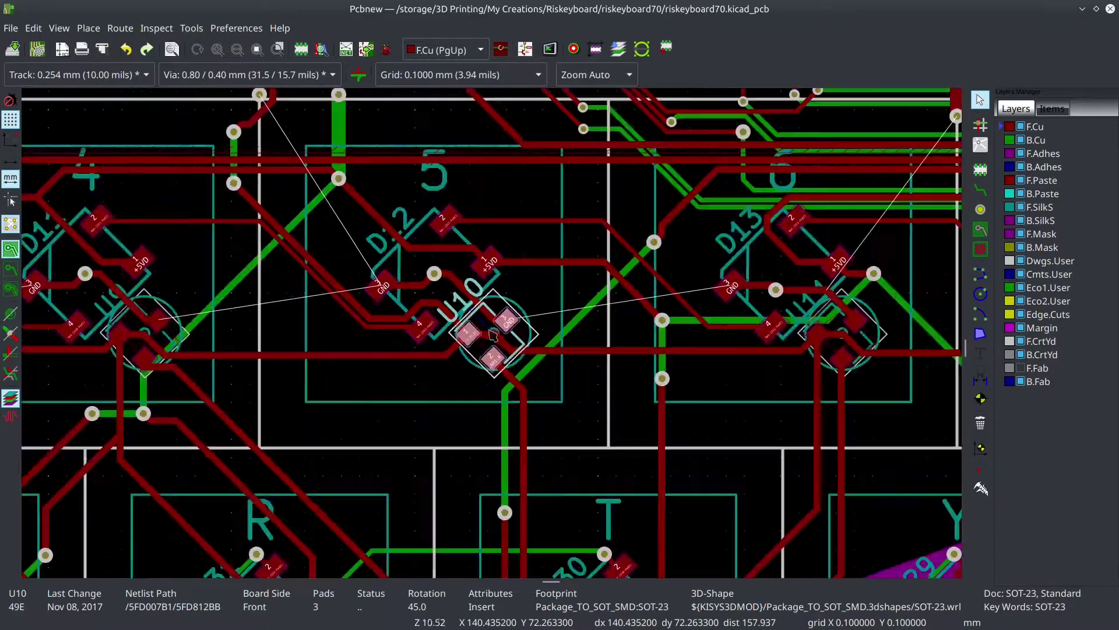
pyautogui.scroll(6, 494, 338)
pyautogui.scroll(-6, 495, 338)
pyautogui.scroll(4, 495, 337)
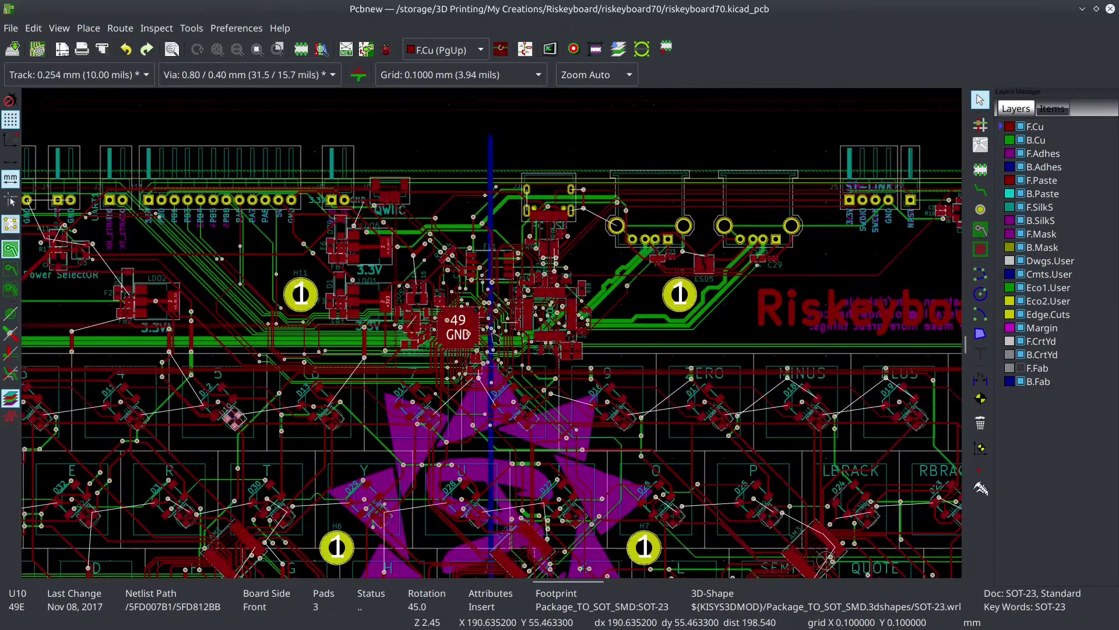
# Step: Examine the microcontroller's AM0 and AM1 traces, its other pins and the routing towards the connectors and key rows
pyautogui.scroll(-1, 434, 349)
pyautogui.scroll(3, 540, 217)
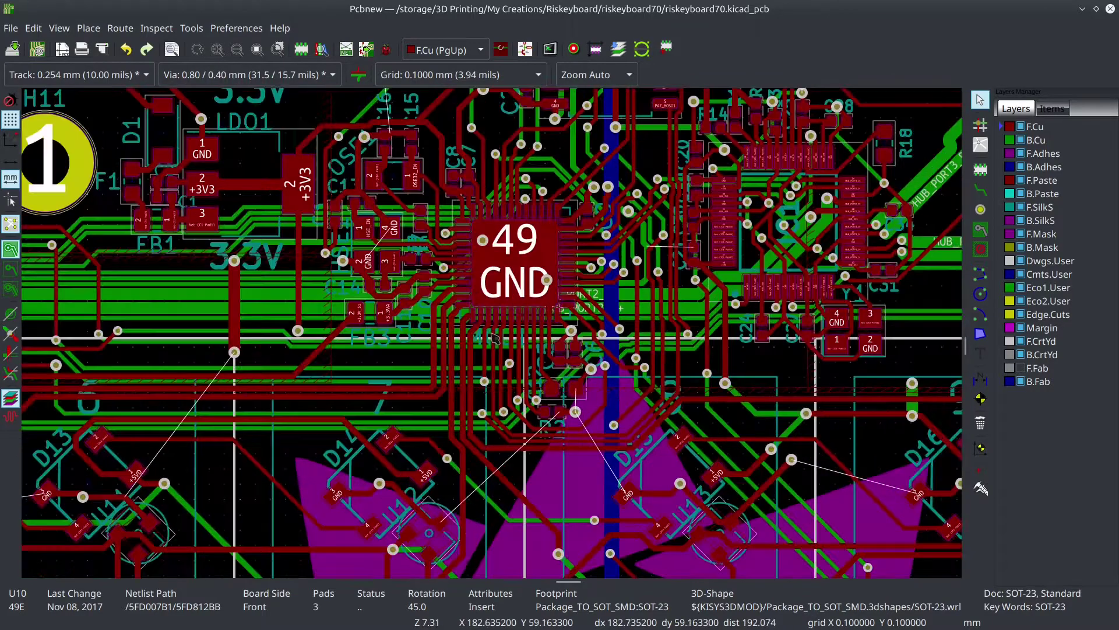
pyautogui.moveTo(540, 217); pyautogui.dragTo(479, 348, button='middle')
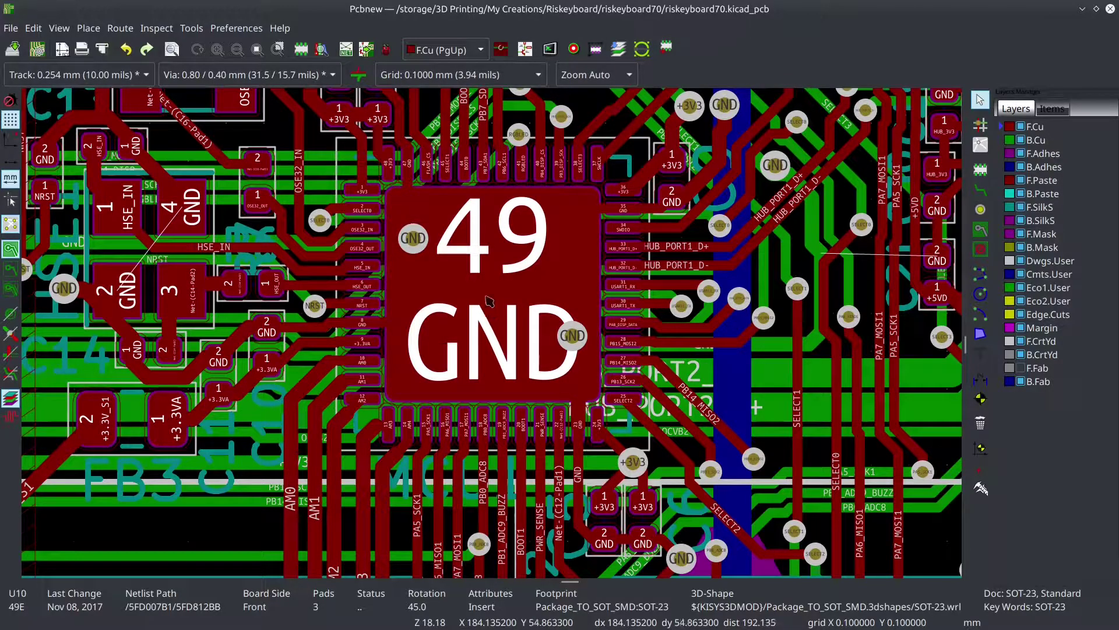
pyautogui.scroll(-3, 486, 297)
pyautogui.scroll(-3, 497, 319)
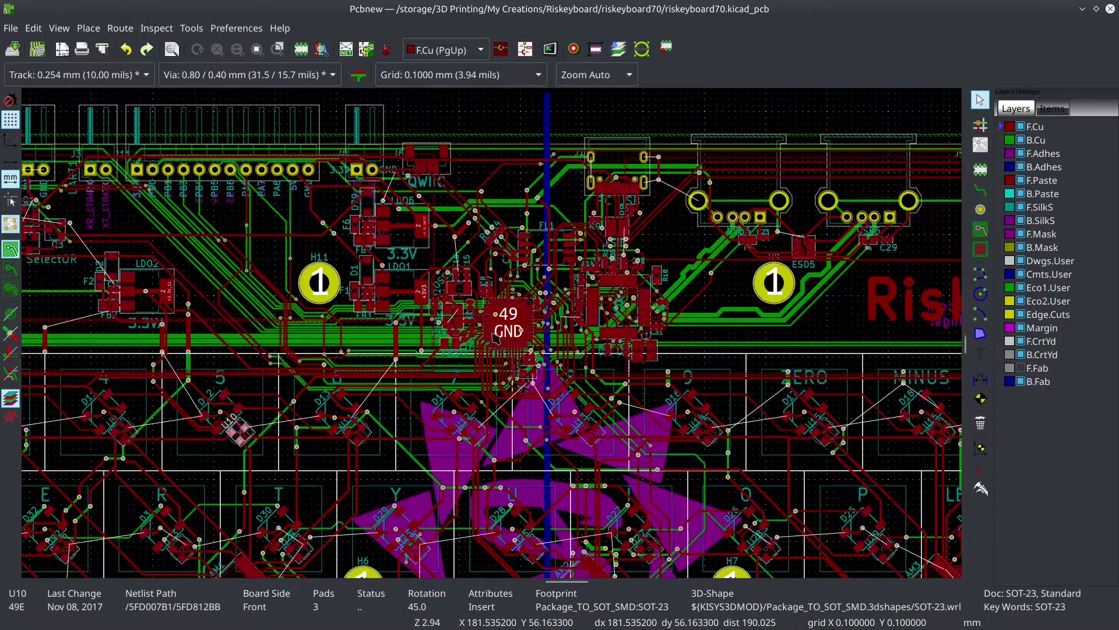
pyautogui.scroll(2, 524, 315)
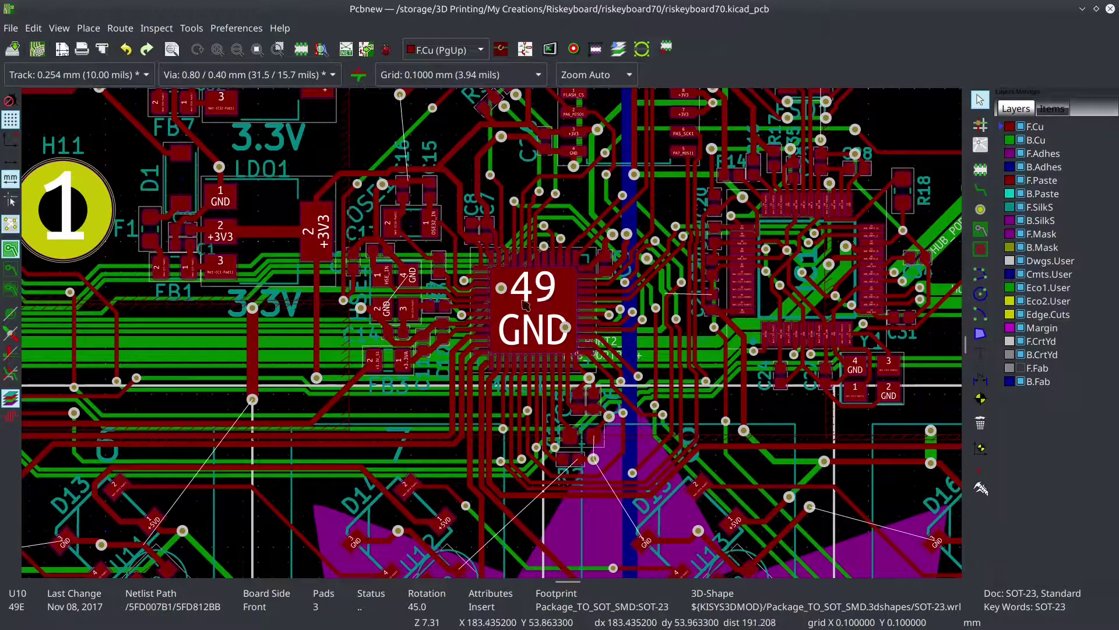
pyautogui.scroll(-3, 523, 302)
pyautogui.scroll(-4, 404, 372)
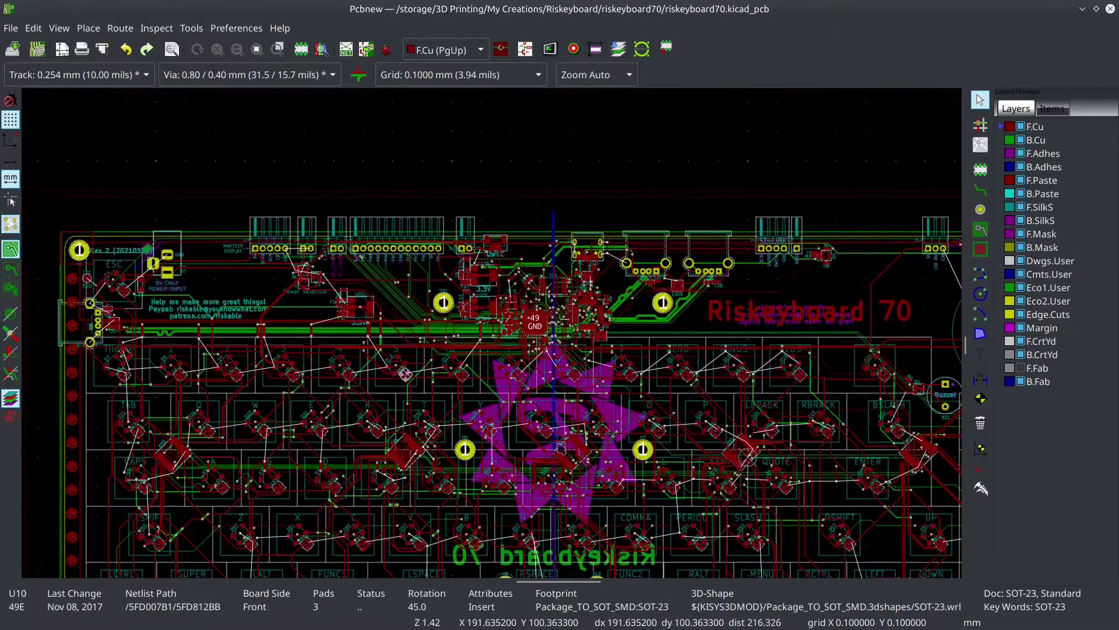
# Step: Examine the key rows around the central logo and view the entire board layout
pyautogui.moveTo(556, 422); pyautogui.dragTo(495, 340, button='middle')
pyautogui.scroll(-1, 495, 339)
pyautogui.scroll(2, 496, 338)
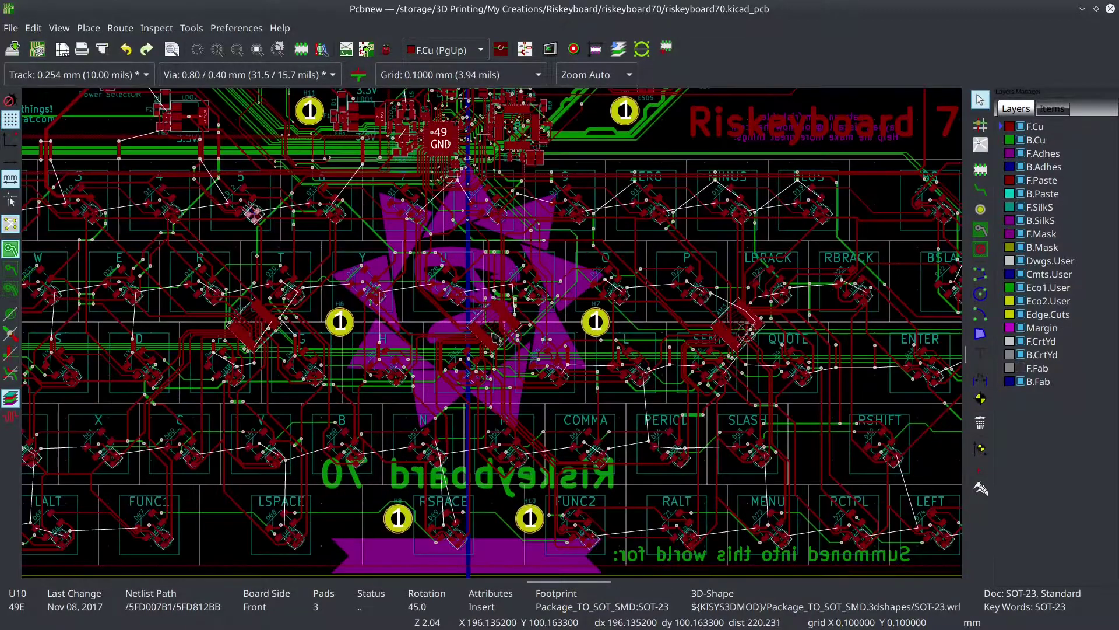
pyautogui.scroll(-2, 496, 338)
pyautogui.scroll(1, 496, 338)
pyautogui.scroll(-2, 496, 338)
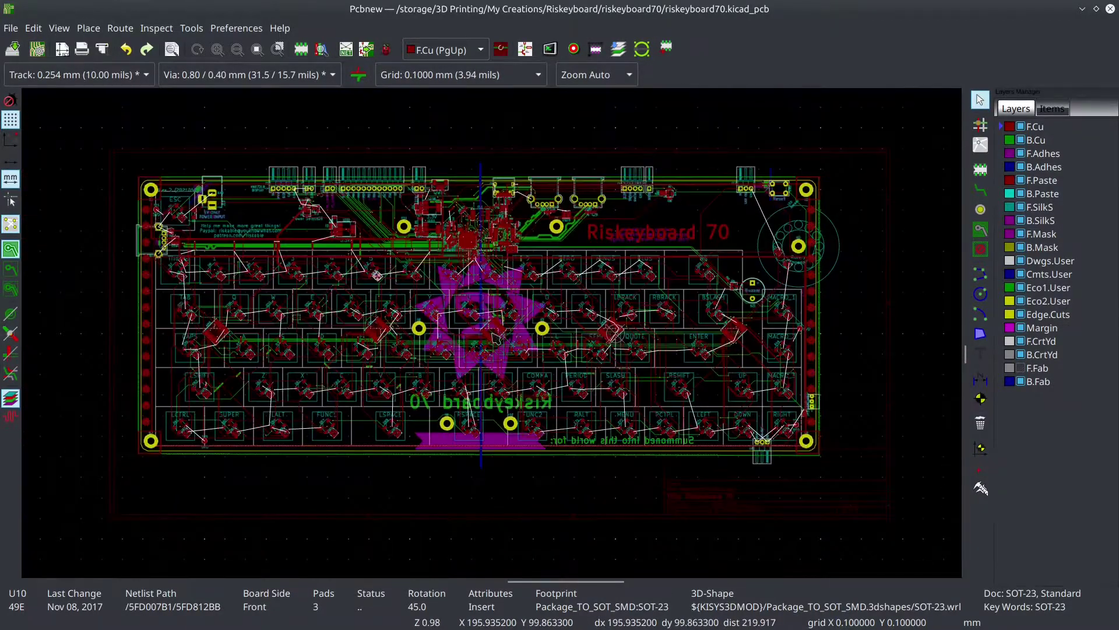
# Step: Examine the ST-LINK header and the adjacent NRST pin along the board's upper edge
pyautogui.scroll(2, 495, 338)
pyautogui.scroll(5, 496, 338)
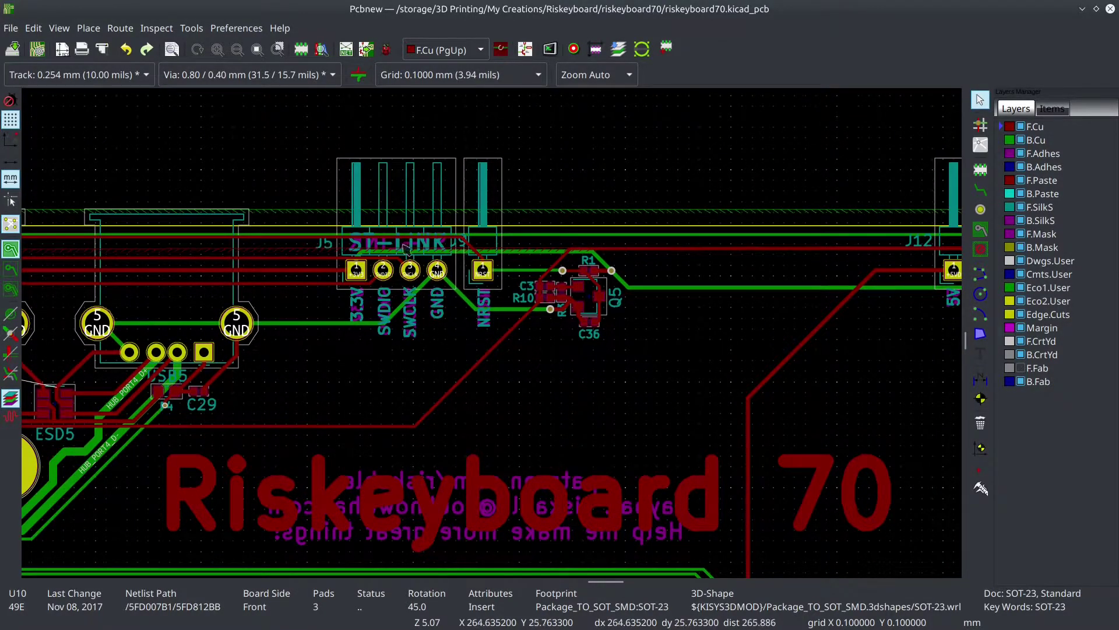
pyautogui.scroll(-3, 499, 340)
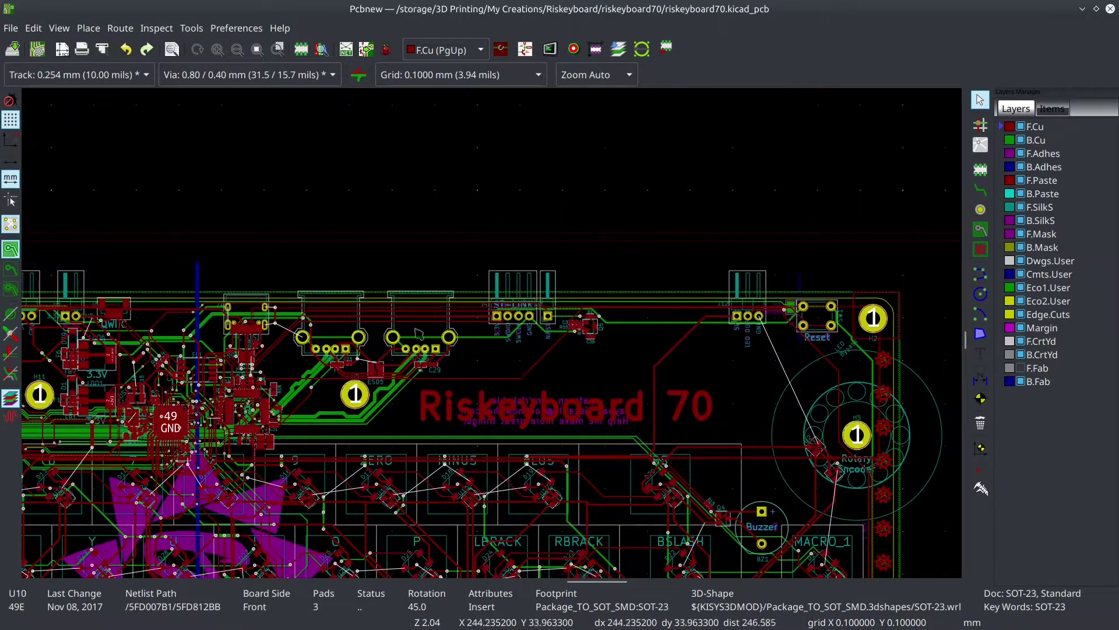
# Step: Select the Reset switch SW1 and view it together with the neighbouring LED output connector J12
pyautogui.scroll(3, 832, 318)
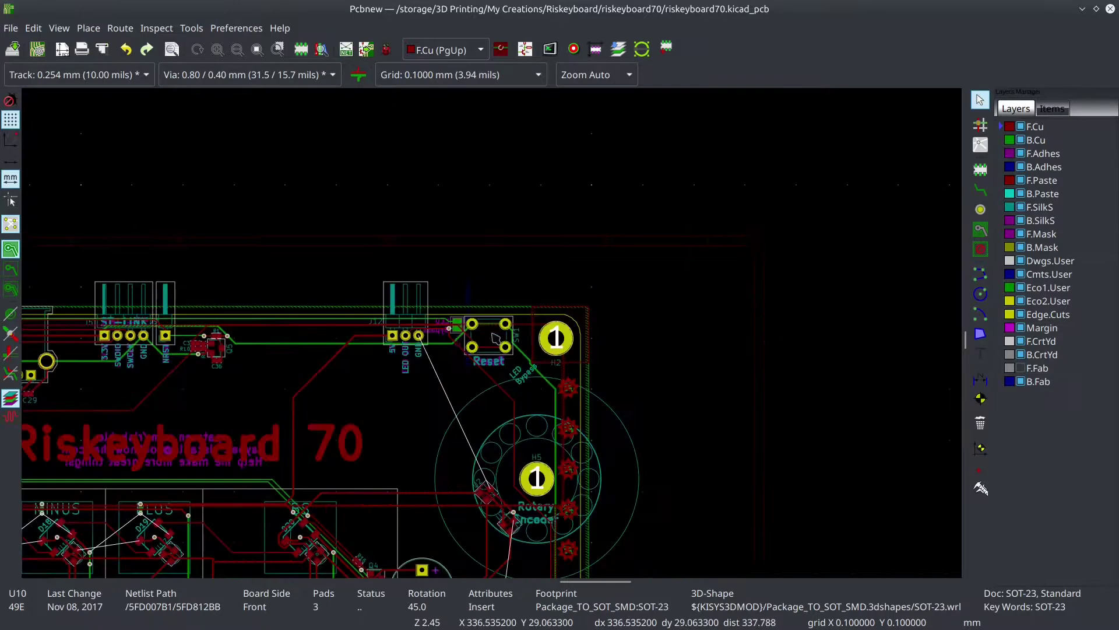
pyautogui.click(496, 356)
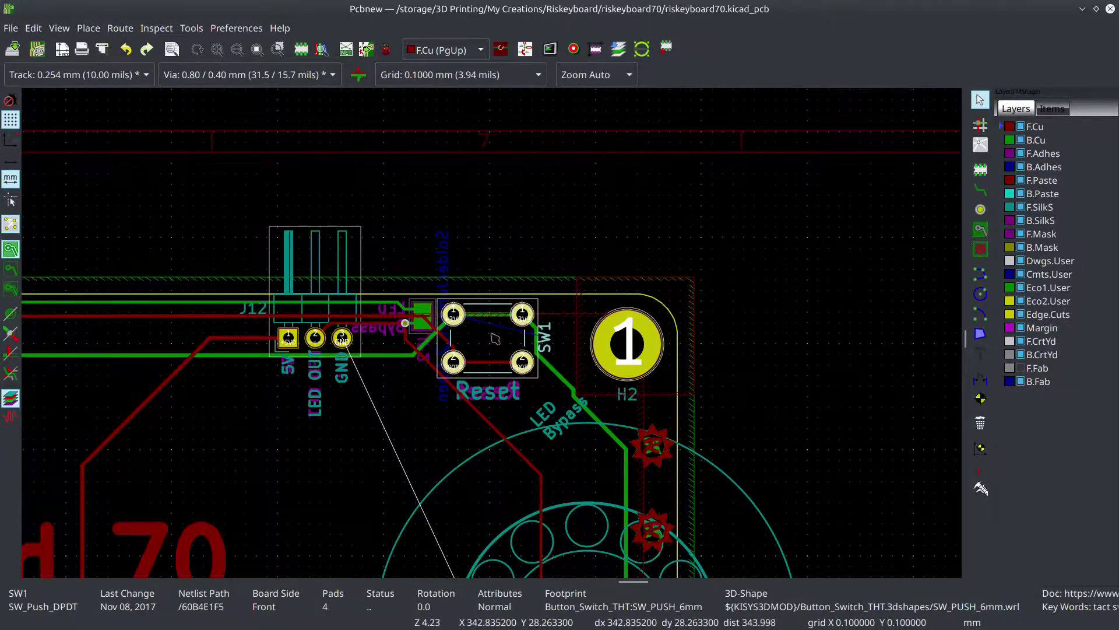
pyautogui.scroll(-3, 479, 315)
pyautogui.moveTo(178, 426); pyautogui.dragTo(187, 373, button='middle')
pyautogui.scroll(3, 454, 289)
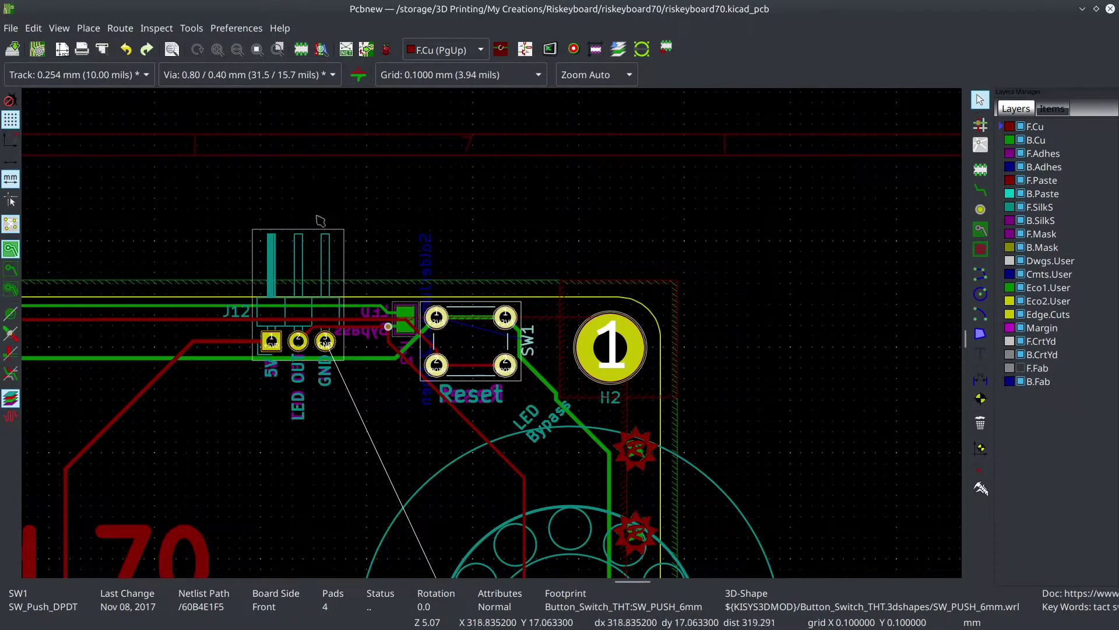
# Step: Examine the rotary encoder area around hole H5 and the nearby buzzer and MACRO_1 key
pyautogui.scroll(-5, 489, 338)
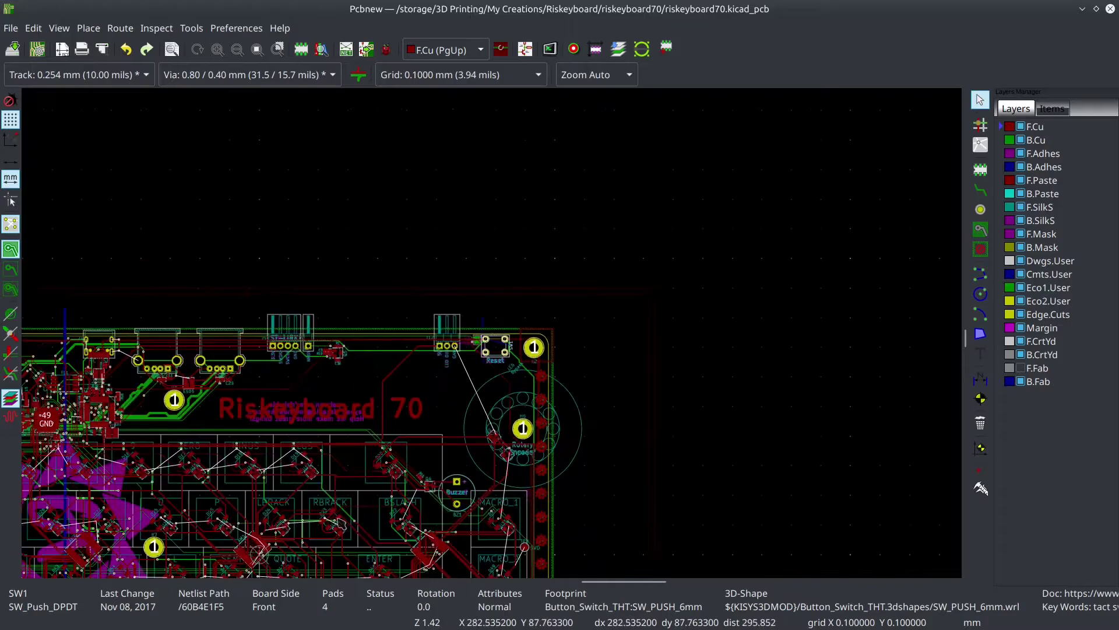
pyautogui.scroll(4, 516, 479)
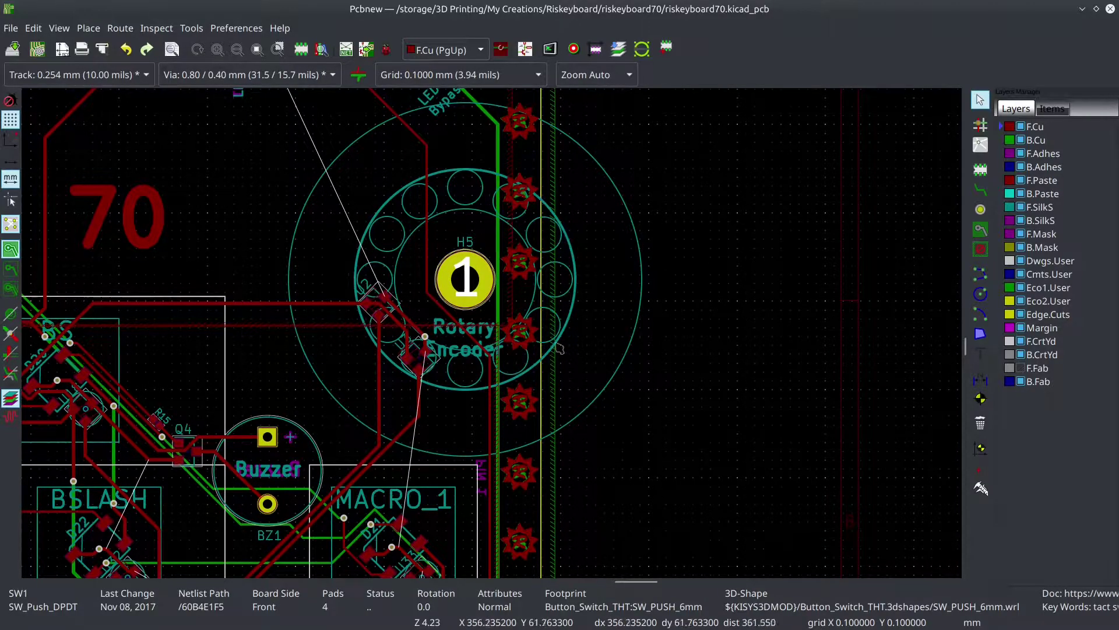
pyautogui.scroll(-3, 505, 241)
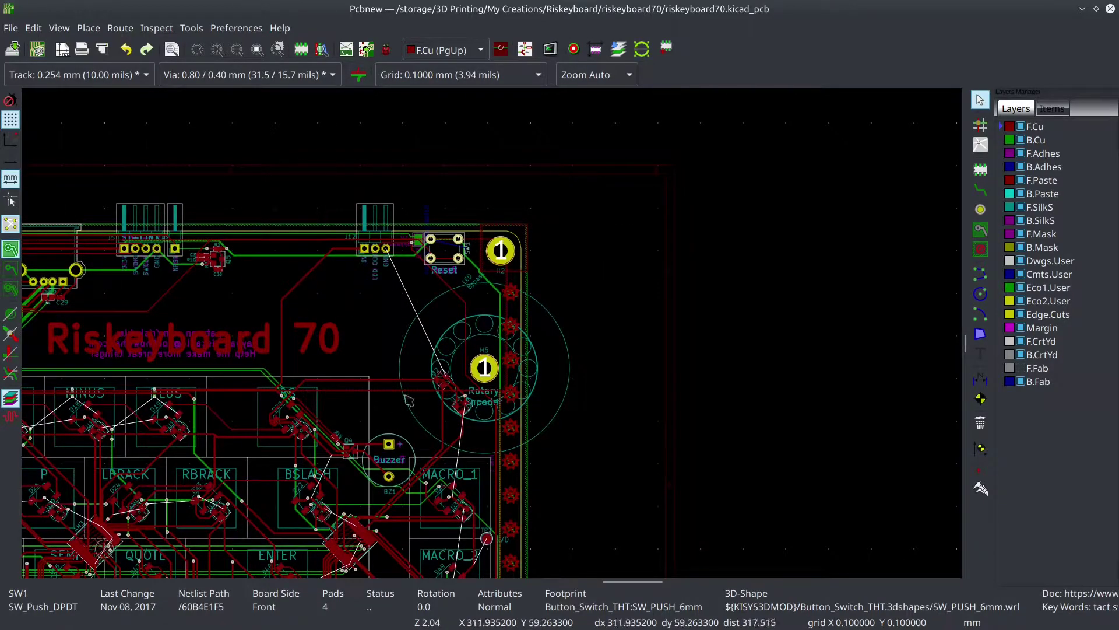
pyautogui.scroll(2, 438, 412)
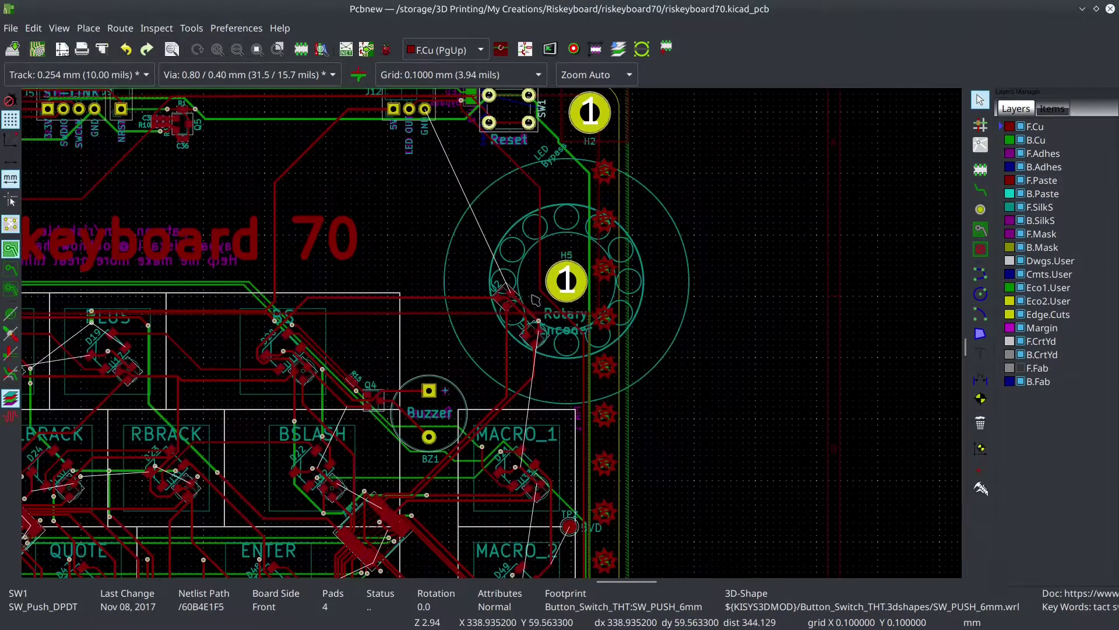
# Step: Examine the Reset switch's +3V3 and BOOT0 pads and the LED Bypass jumper beside it
pyautogui.scroll(3, 523, 216)
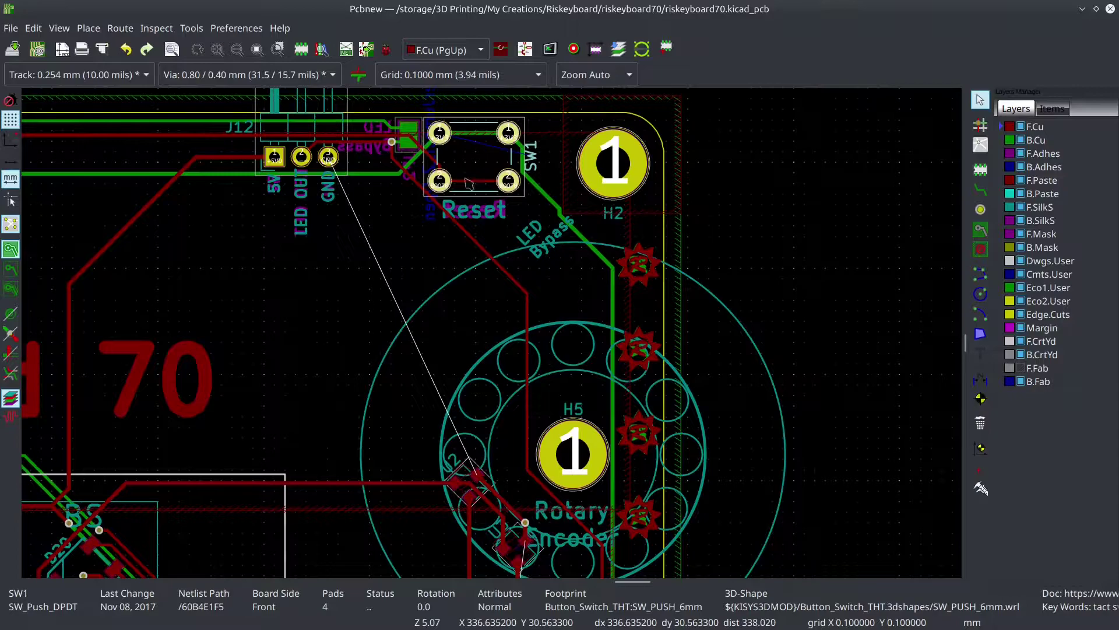
pyautogui.scroll(-1, 492, 153)
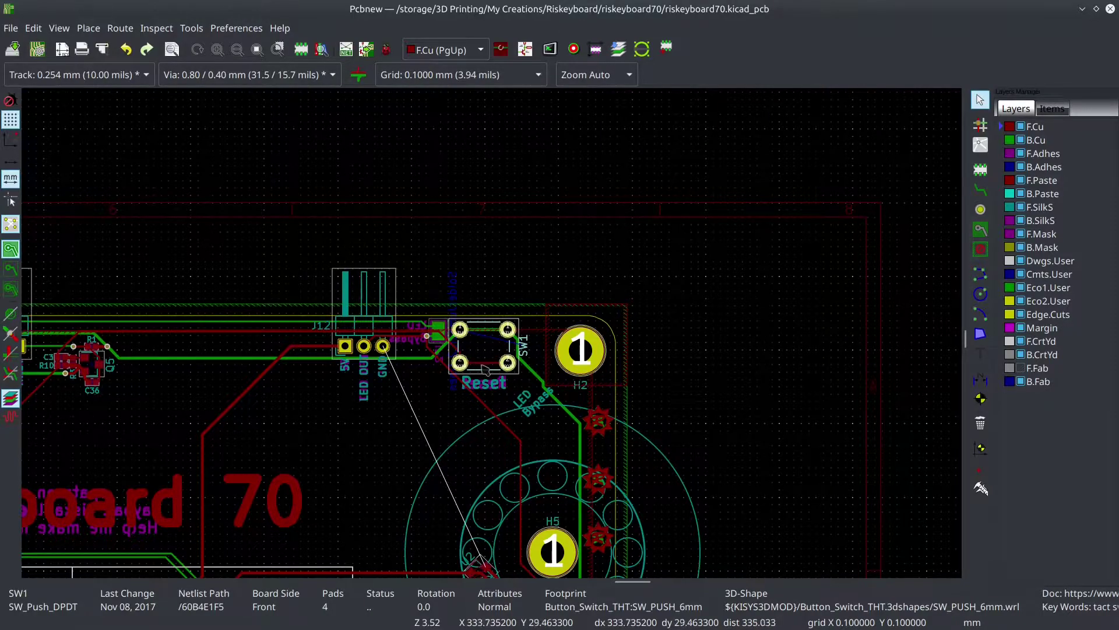
pyautogui.scroll(5, 491, 351)
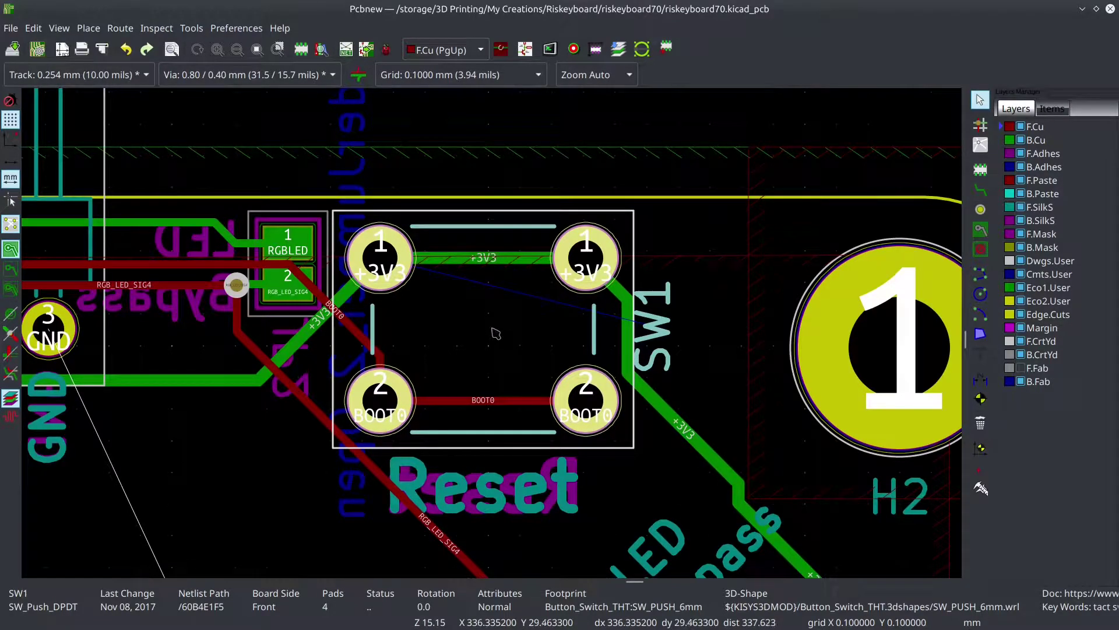
pyautogui.scroll(-7, 496, 344)
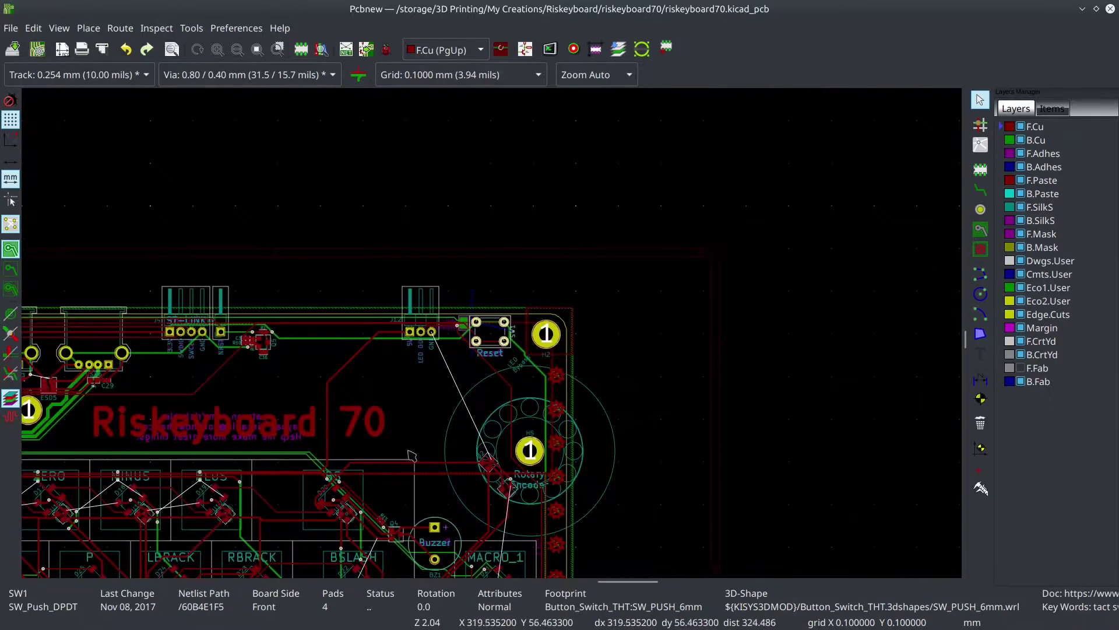
# Step: Examine the three-pin connector J2, with its GND, LED OUT and 5V pins, below the DOWN and RIGHT keys
pyautogui.scroll(-4, 539, 316)
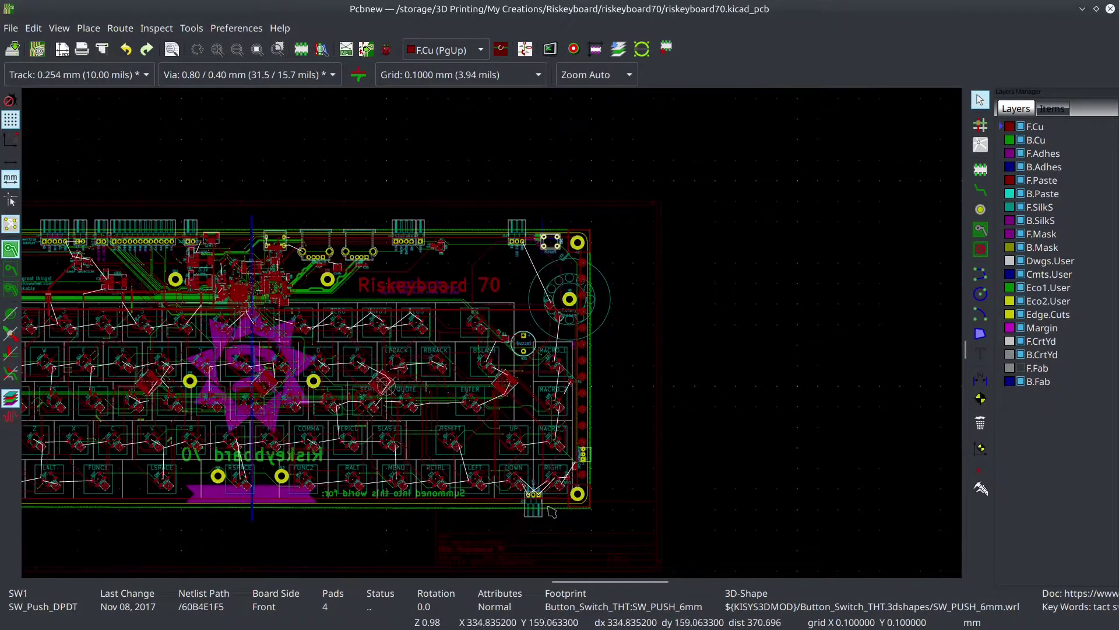
pyautogui.scroll(6, 545, 506)
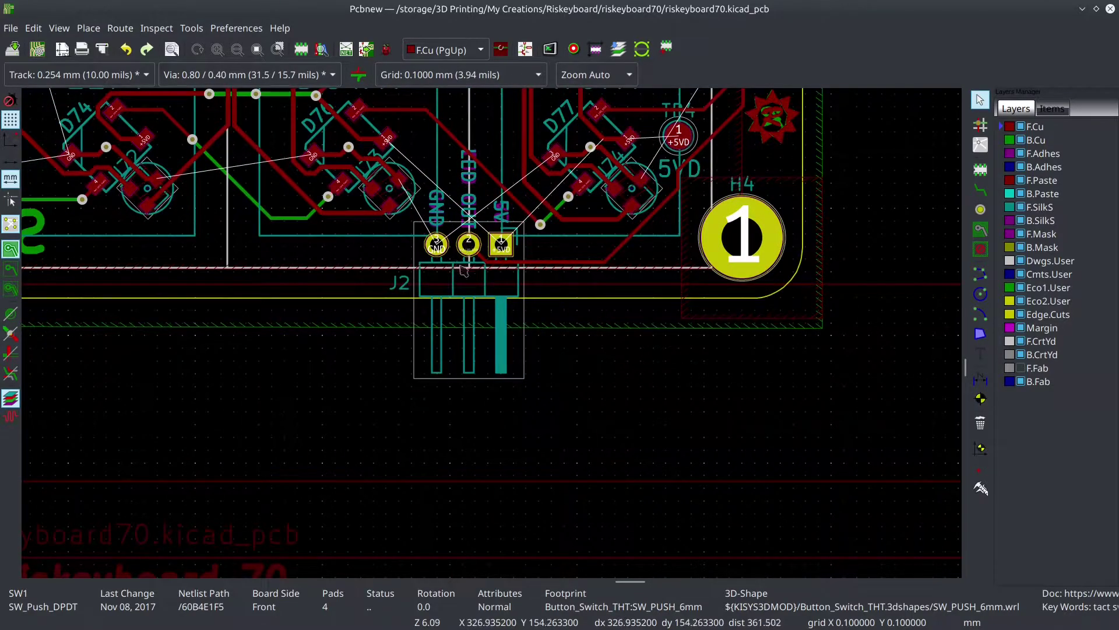
pyautogui.click(477, 268)
pyautogui.scroll(-3, 500, 268)
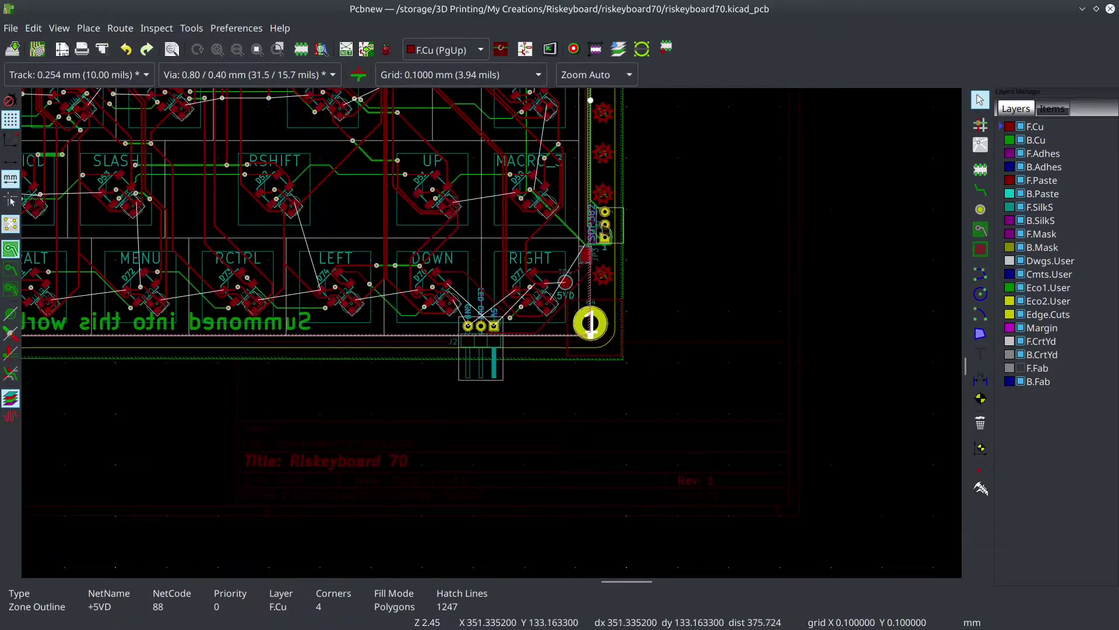
# Step: Select the infrared receiver IR1 beside the MACRO_3 key and examine its pads, traces and the nearby jumper JP3
pyautogui.scroll(3, 603, 225)
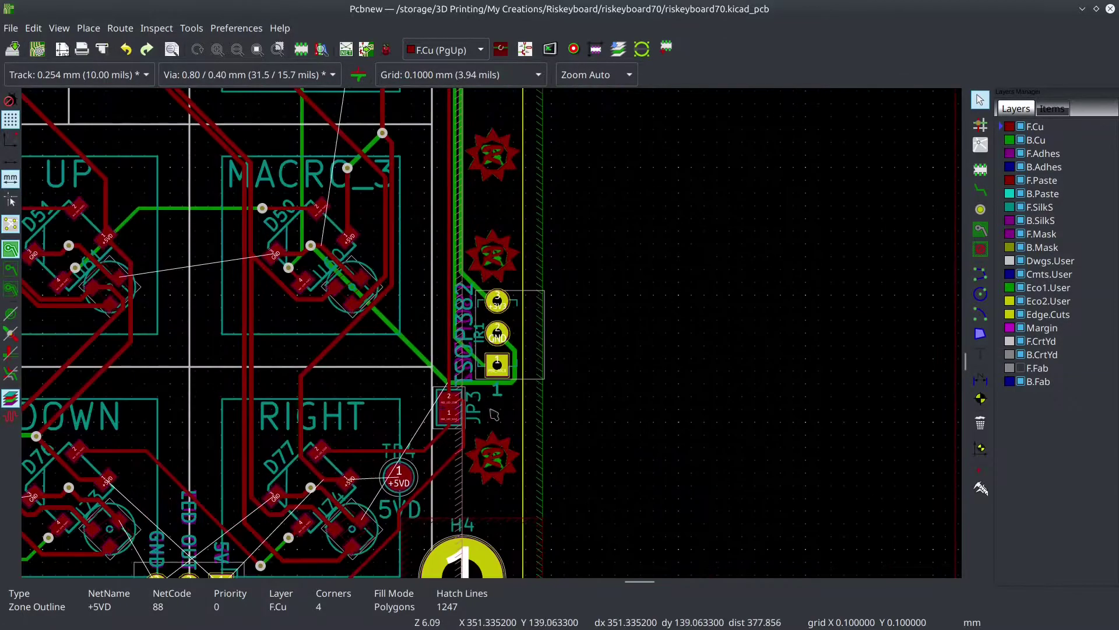
pyautogui.click(513, 320)
pyautogui.scroll(2, 505, 329)
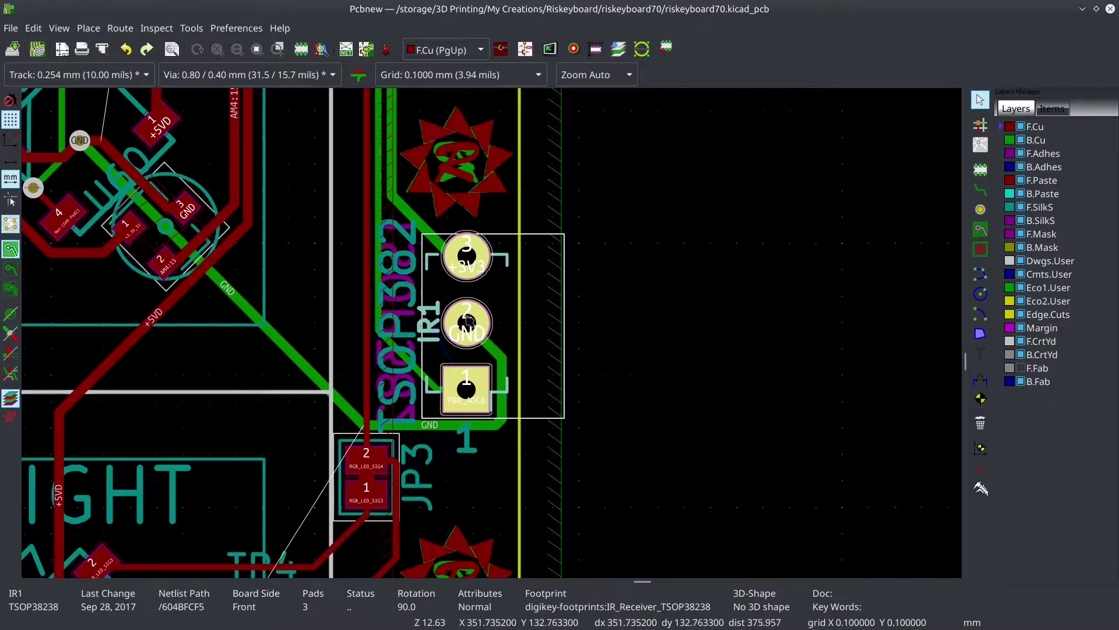
pyautogui.scroll(-3, 475, 333)
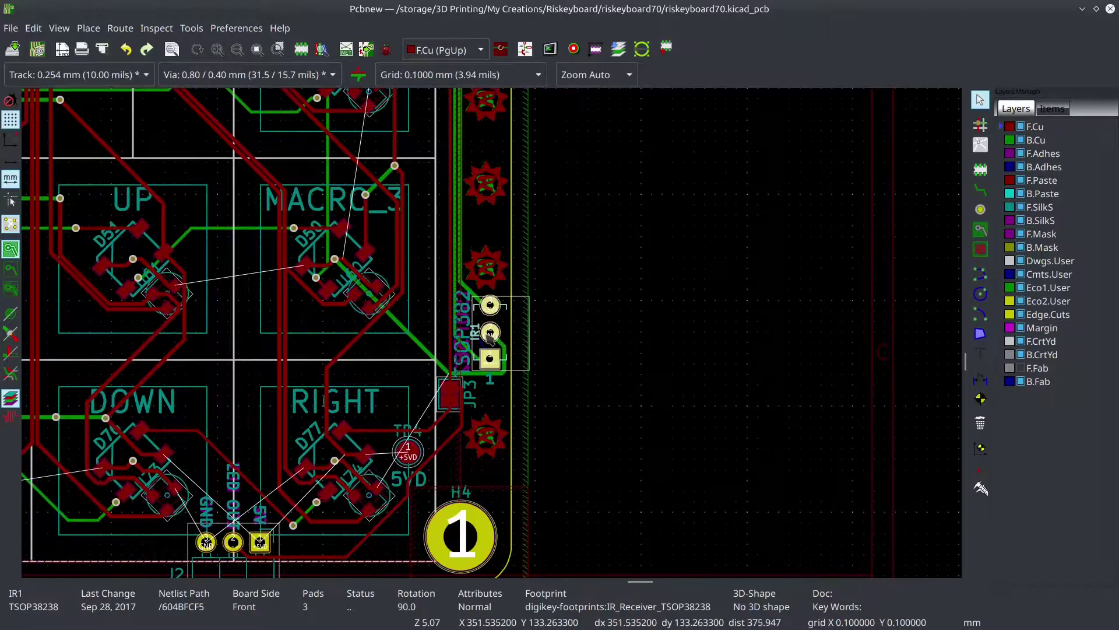
pyautogui.scroll(1, 466, 337)
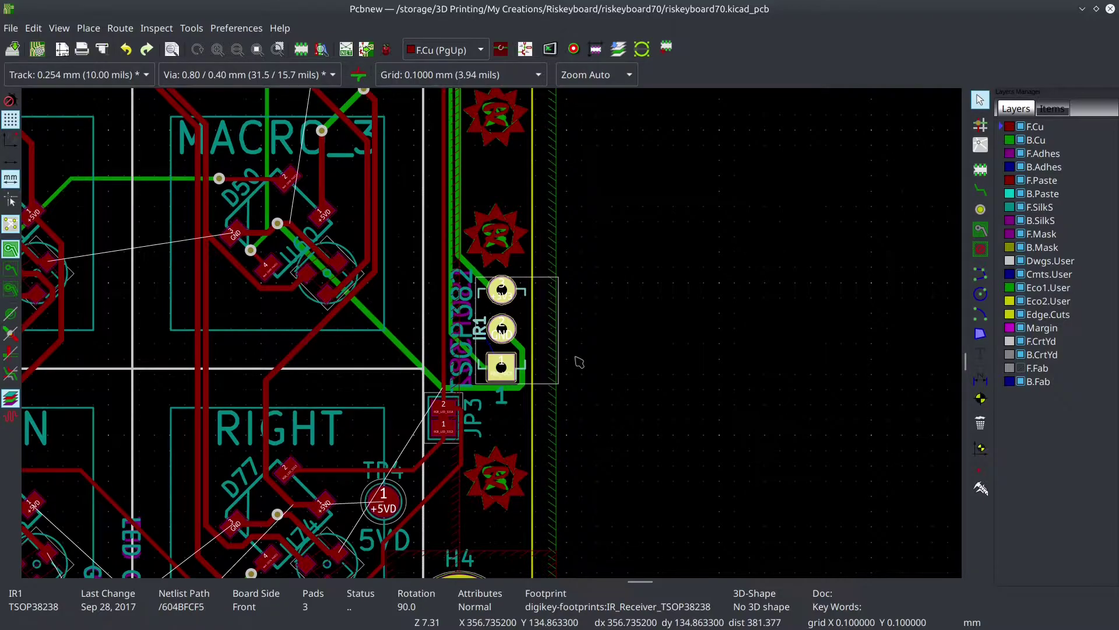
# Step: Select the barrel jack J10 beside the ESC key and examine its 5V-only power input area
pyautogui.scroll(-2, 547, 325)
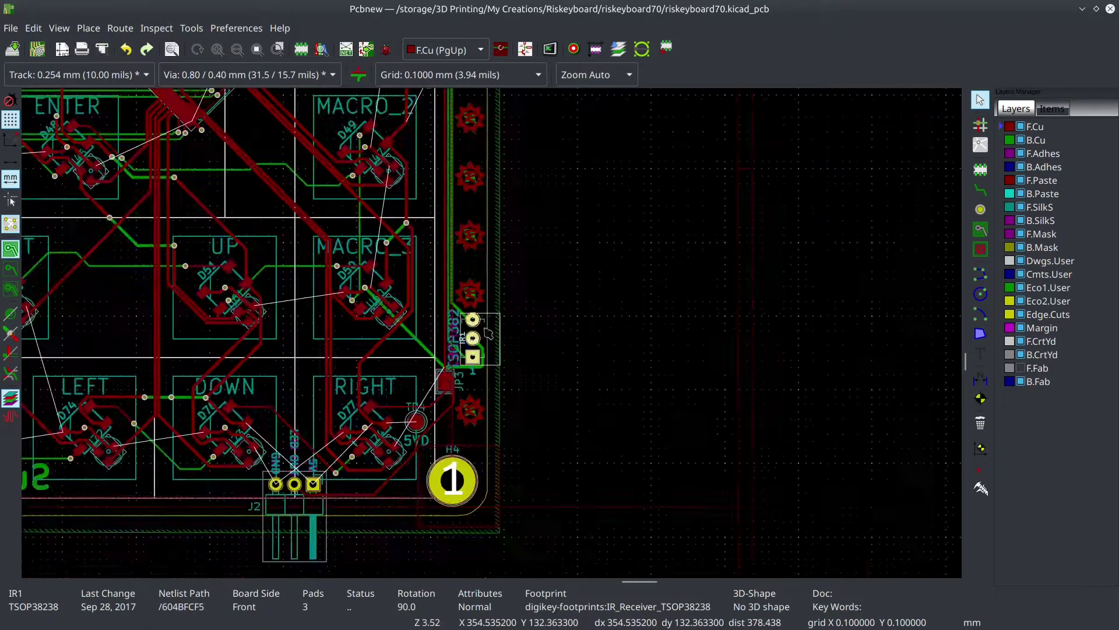
pyautogui.scroll(-3, 232, 431)
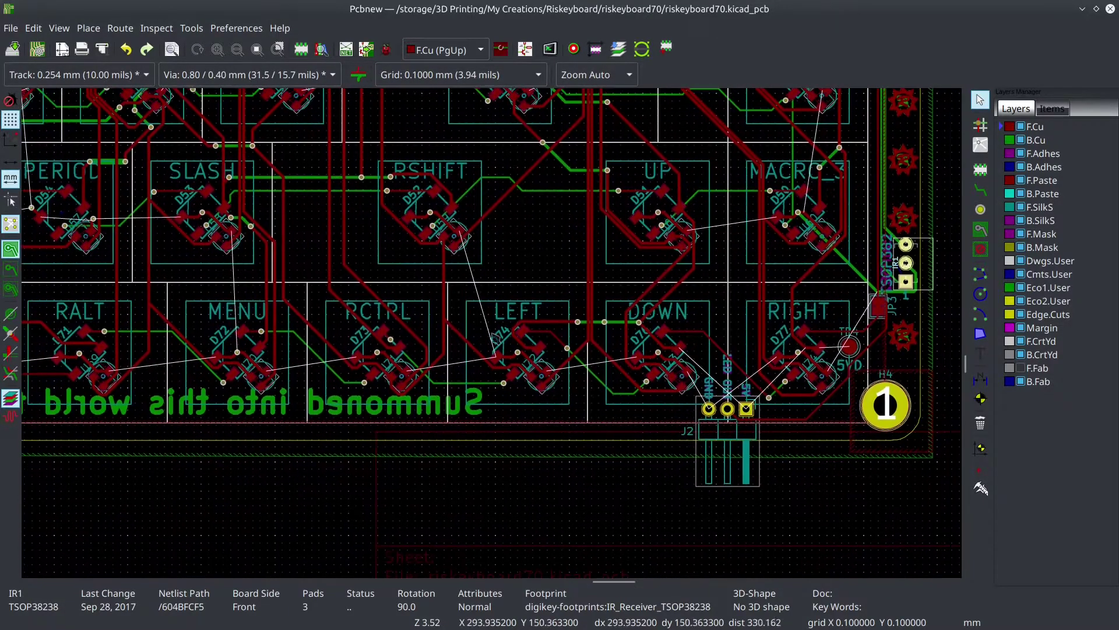
pyautogui.moveTo(198, 187); pyautogui.dragTo(525, 328, button='middle')
pyautogui.moveTo(118, 165); pyautogui.dragTo(450, 287, button='middle')
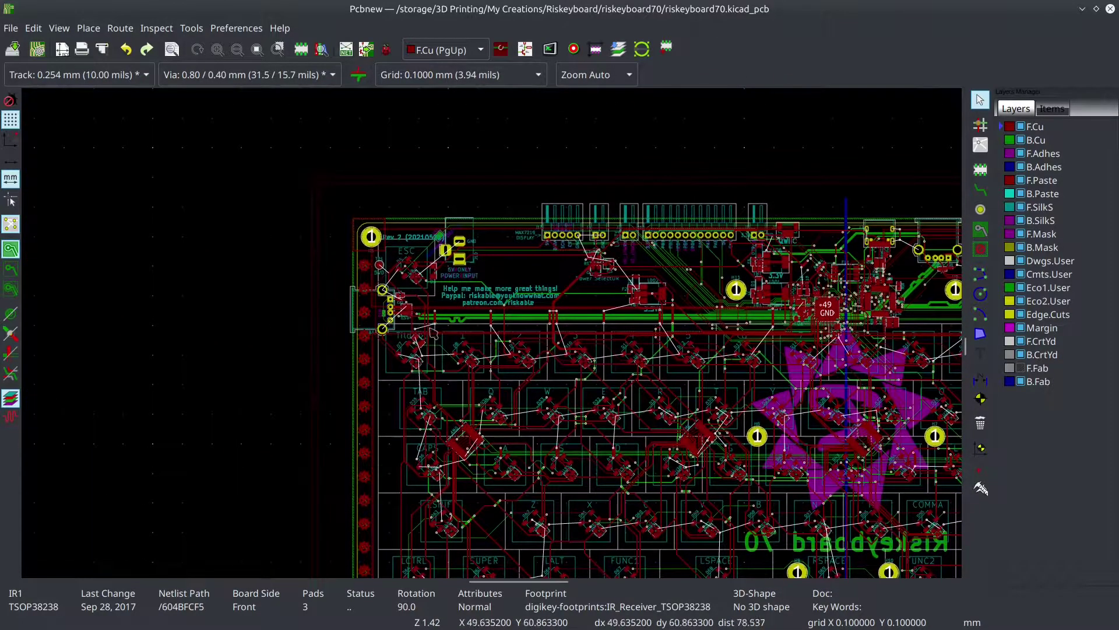
pyautogui.scroll(3, 454, 267)
pyautogui.click(541, 273)
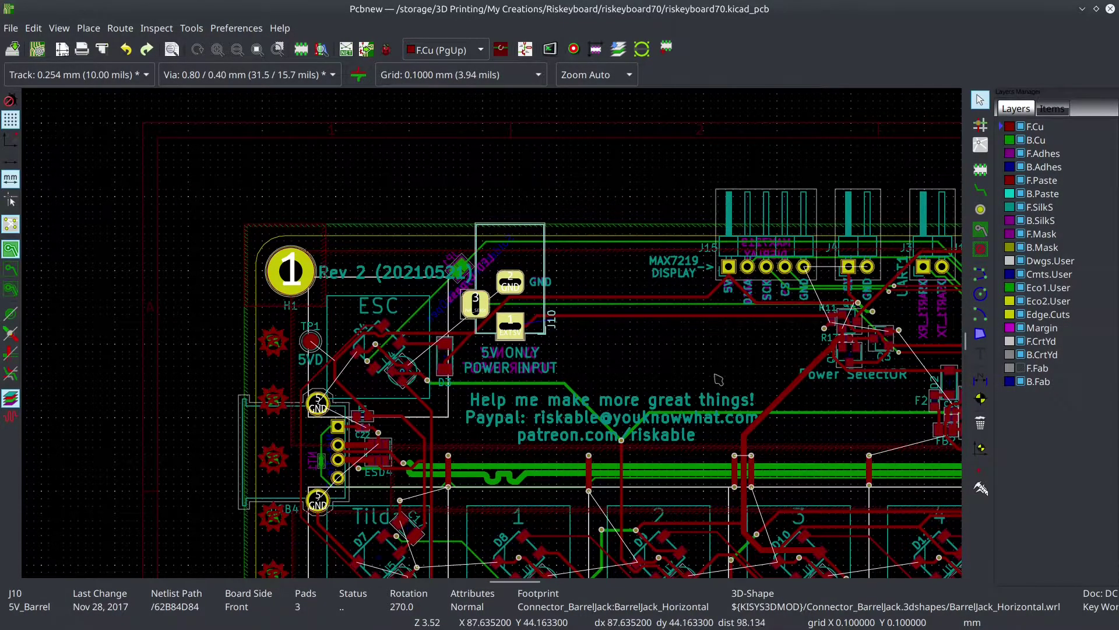
# Step: Examine the connectors along the board's upper edge, from the MAX7219 display header past the QWIIC connector to the USB ports
pyautogui.moveTo(718, 380); pyautogui.dragTo(469, 365, button='middle')
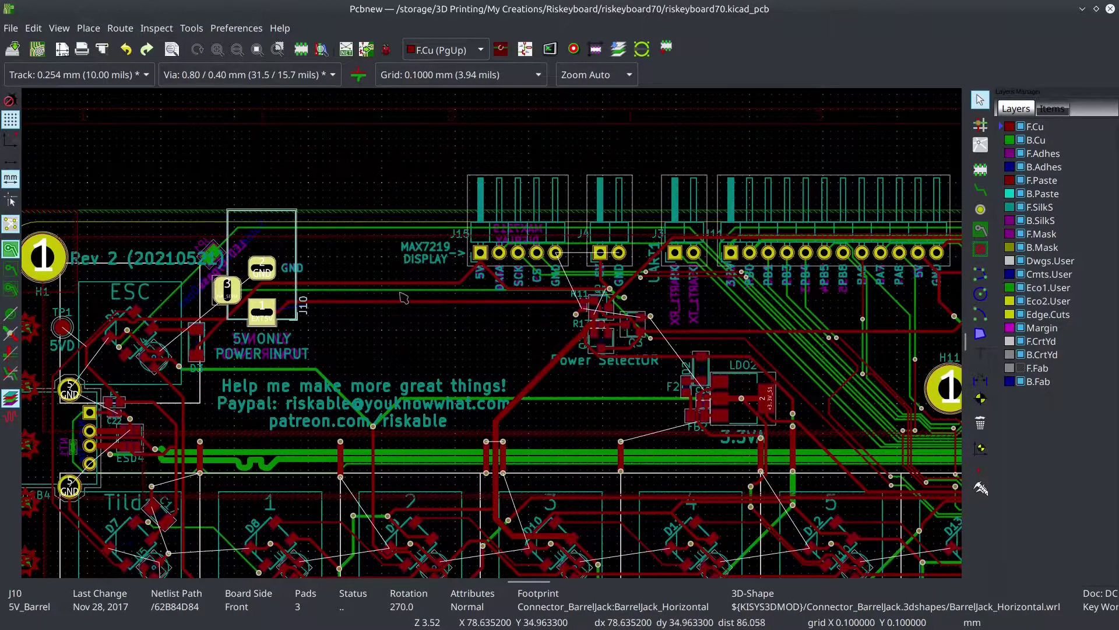
pyautogui.scroll(1, 338, 270)
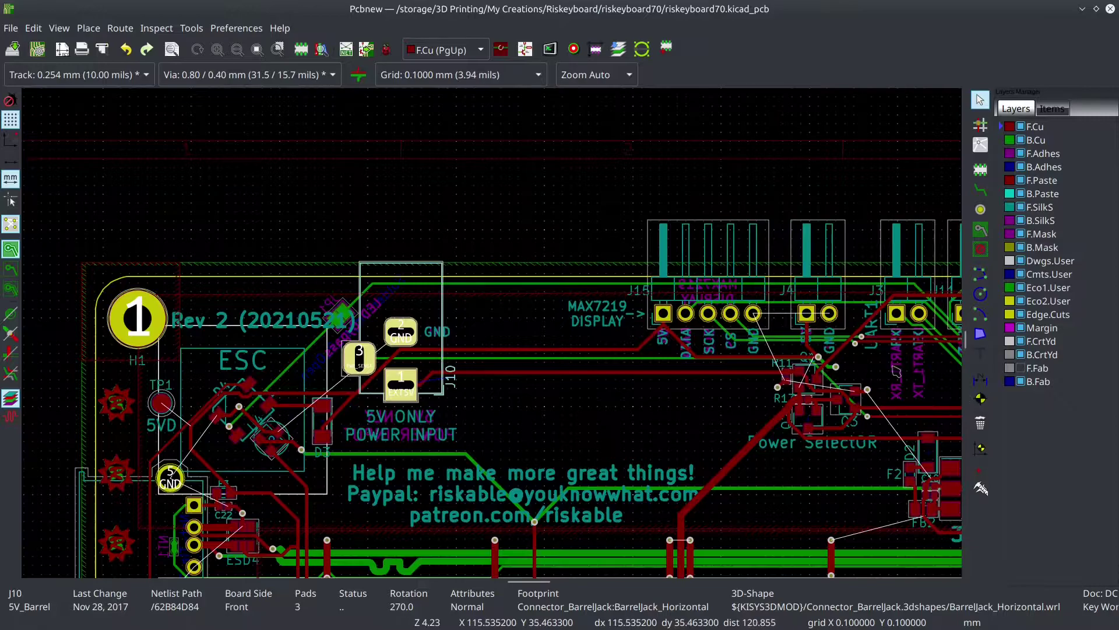
pyautogui.moveTo(892, 364); pyautogui.dragTo(359, 367, button='middle')
pyautogui.scroll(-2, 767, 343)
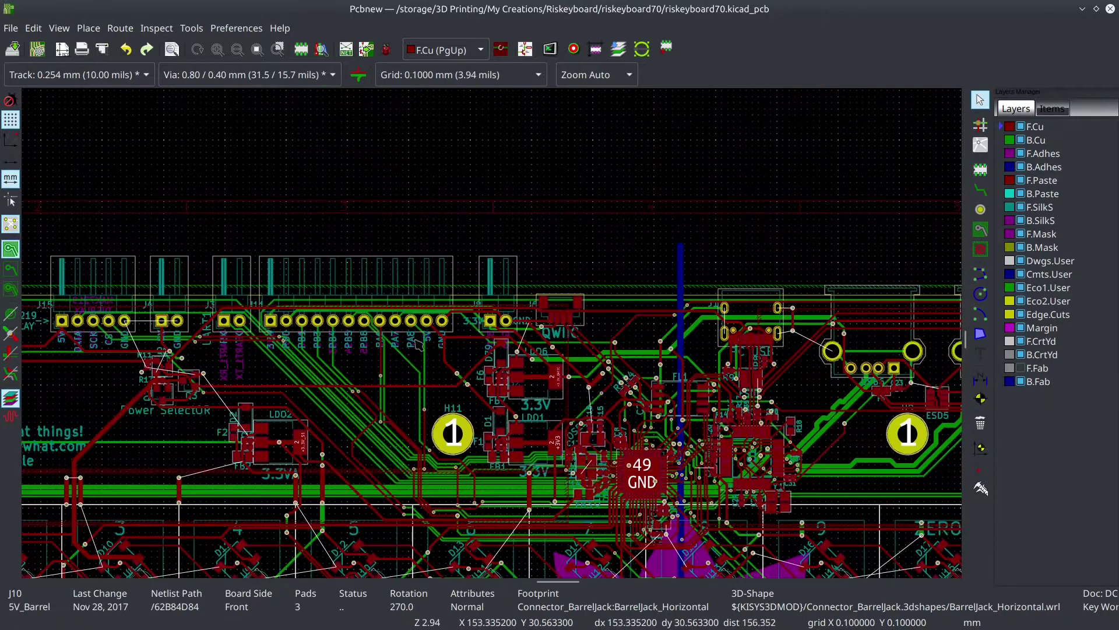
pyautogui.moveTo(129, 380); pyautogui.dragTo(316, 353, button='middle')
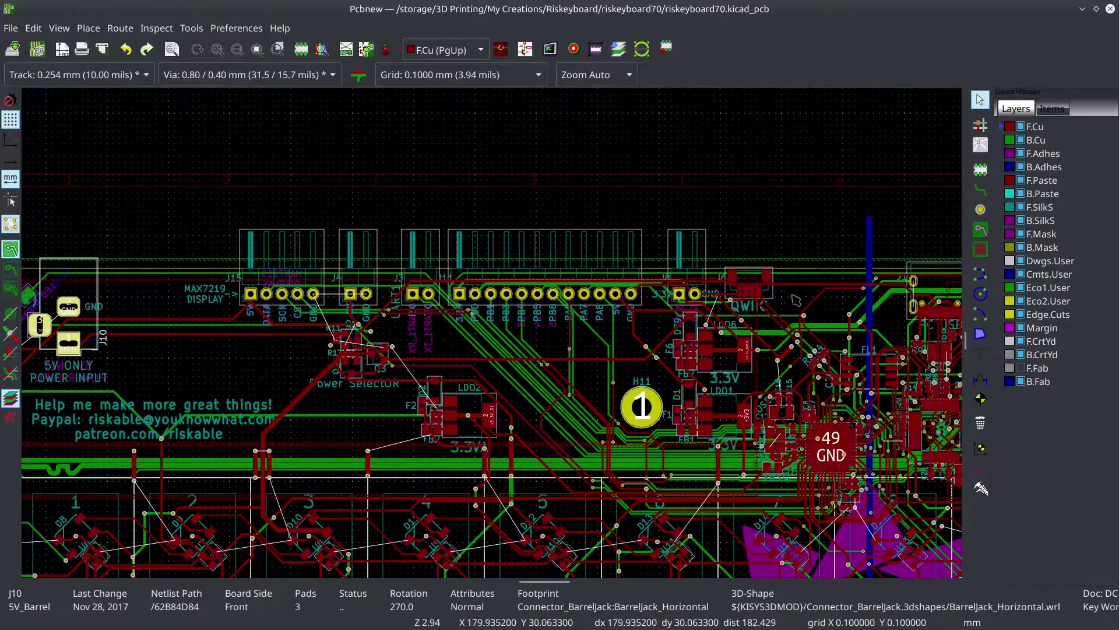
pyautogui.moveTo(814, 329); pyautogui.dragTo(561, 292, button='middle')
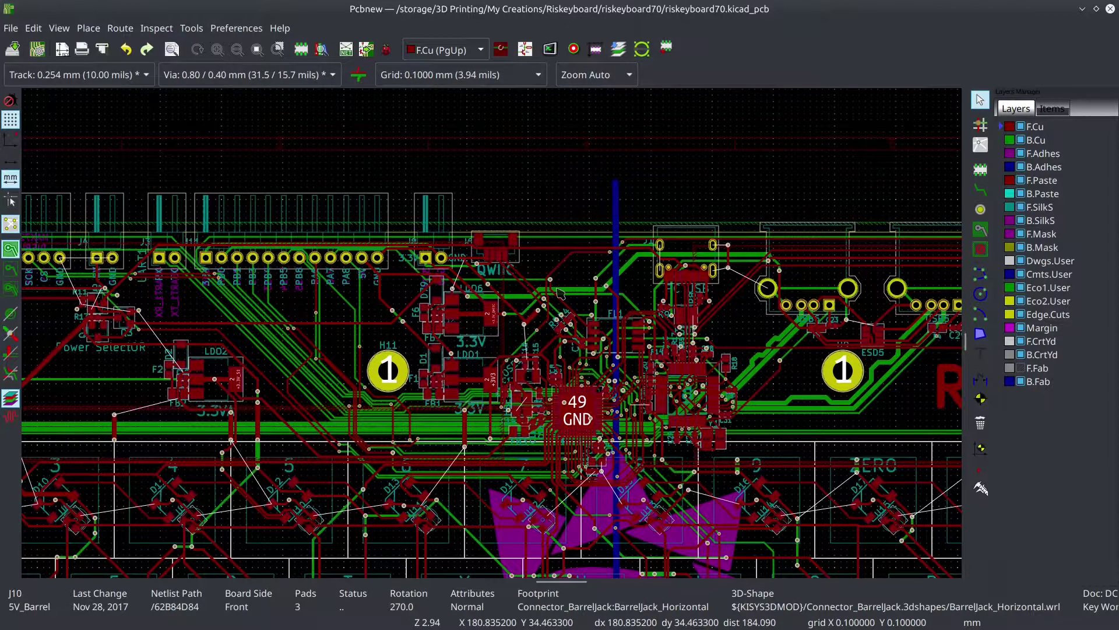
# Step: Select the PWR_SENSE pad 3 of barrel jack J10 and examine it together with the GND and EXT5V pads
pyautogui.moveTo(226, 285); pyautogui.dragTo(600, 254, button='middle')
pyautogui.scroll(2, 184, 319)
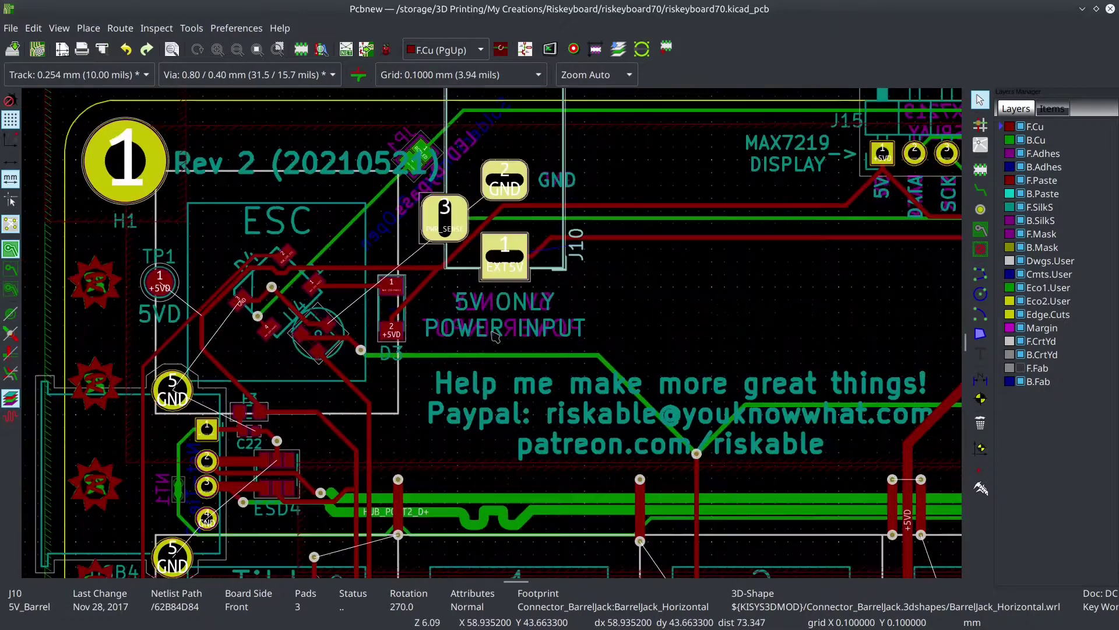
pyautogui.click(453, 224)
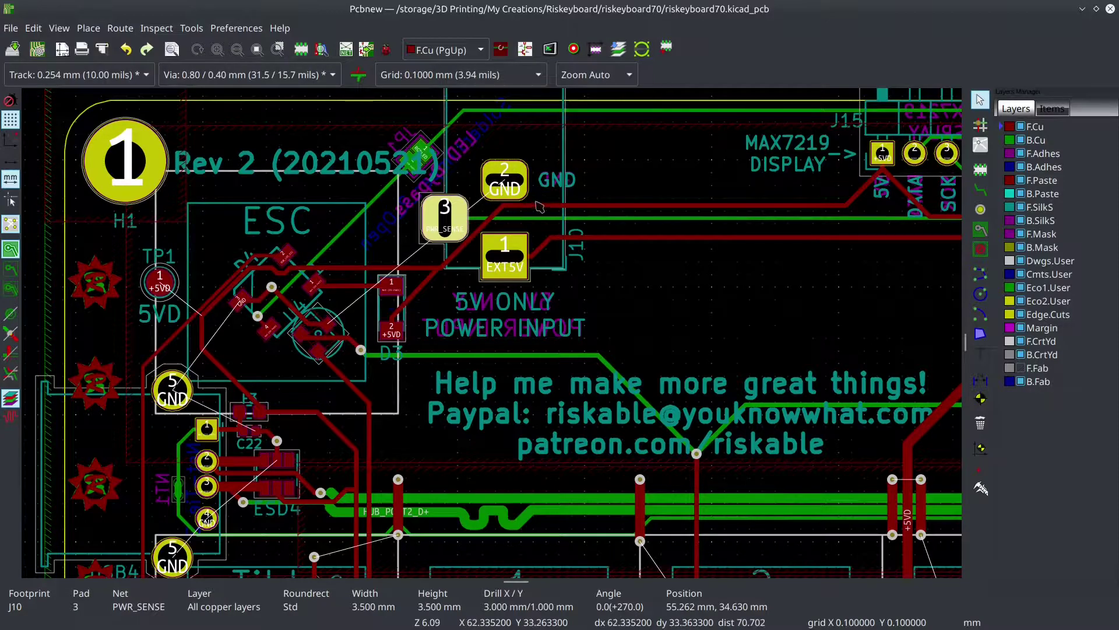
pyautogui.scroll(1, 501, 159)
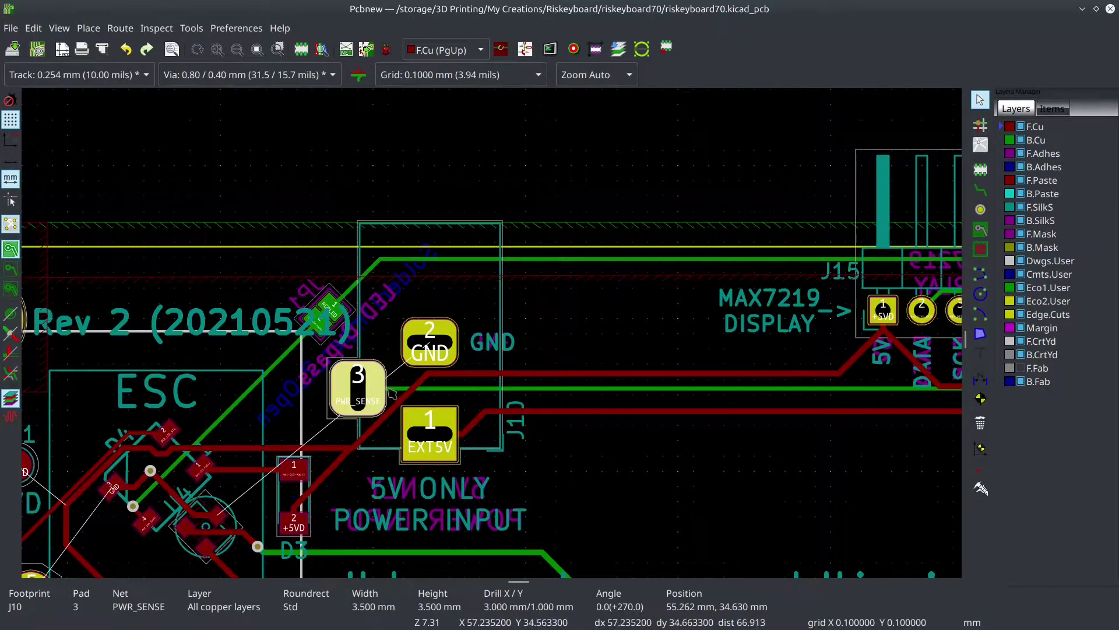
pyautogui.scroll(-2, 390, 394)
pyautogui.scroll(6, 497, 338)
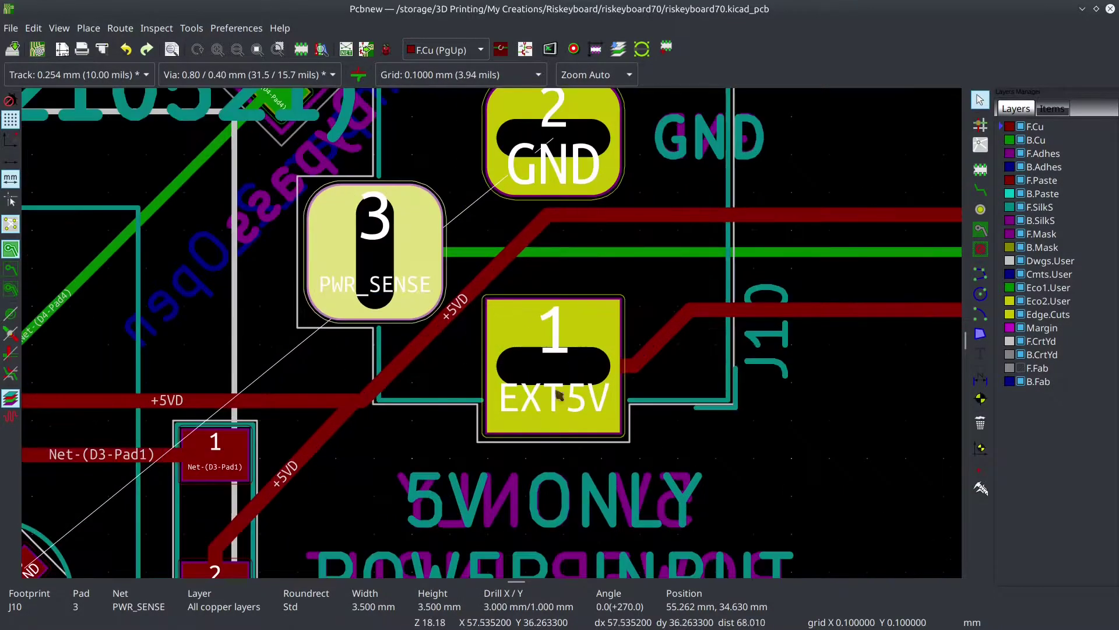
pyautogui.scroll(-5, 466, 375)
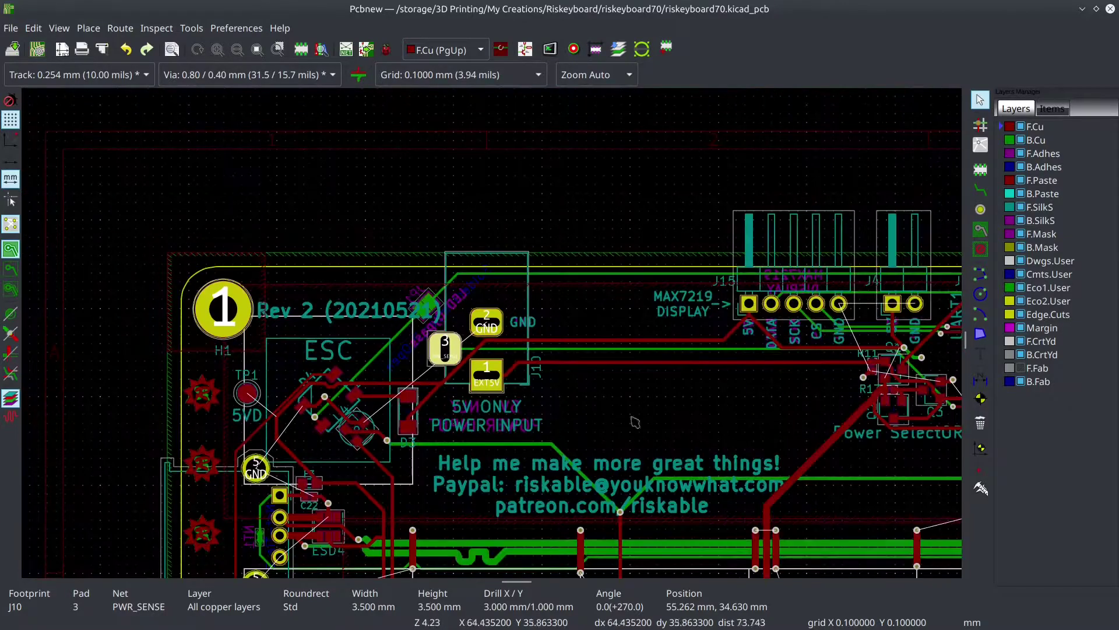
# Step: Examine the EXT5V and +5VD traces running from barrel jack J10 towards header J15 and the power selector circuit
pyautogui.scroll(3, 587, 372)
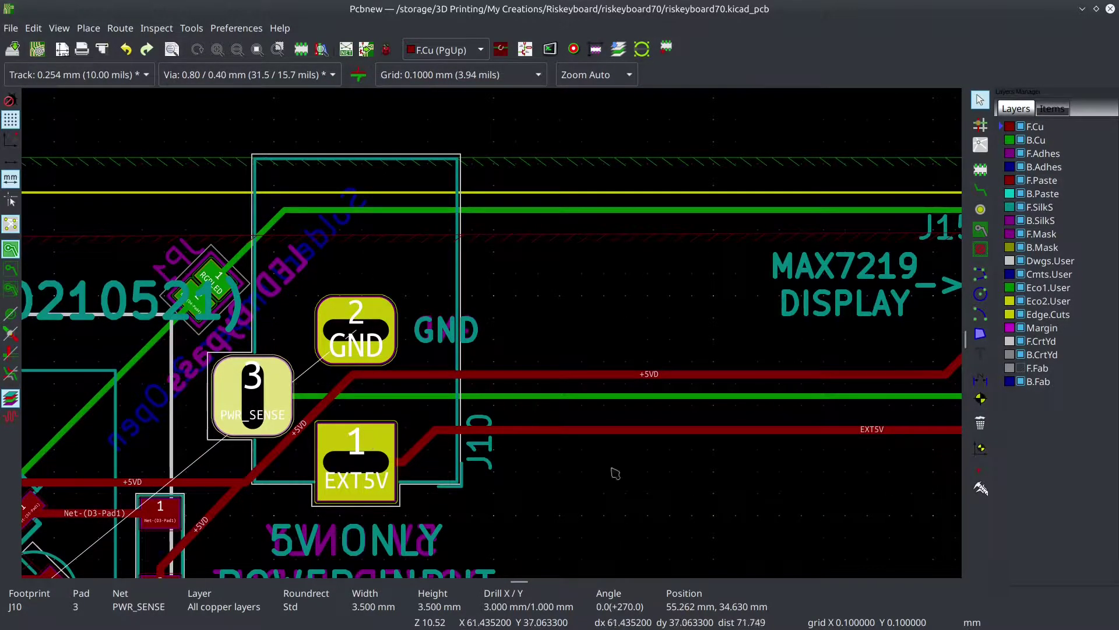
pyautogui.scroll(-3, 668, 468)
pyautogui.scroll(1, 518, 339)
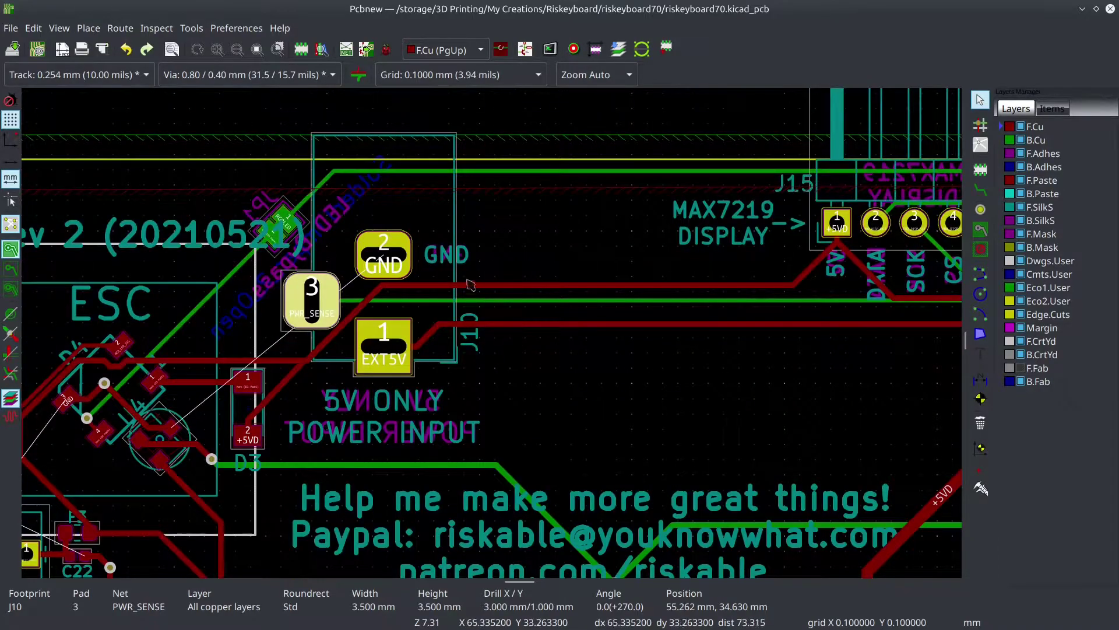
pyautogui.scroll(-3, 495, 339)
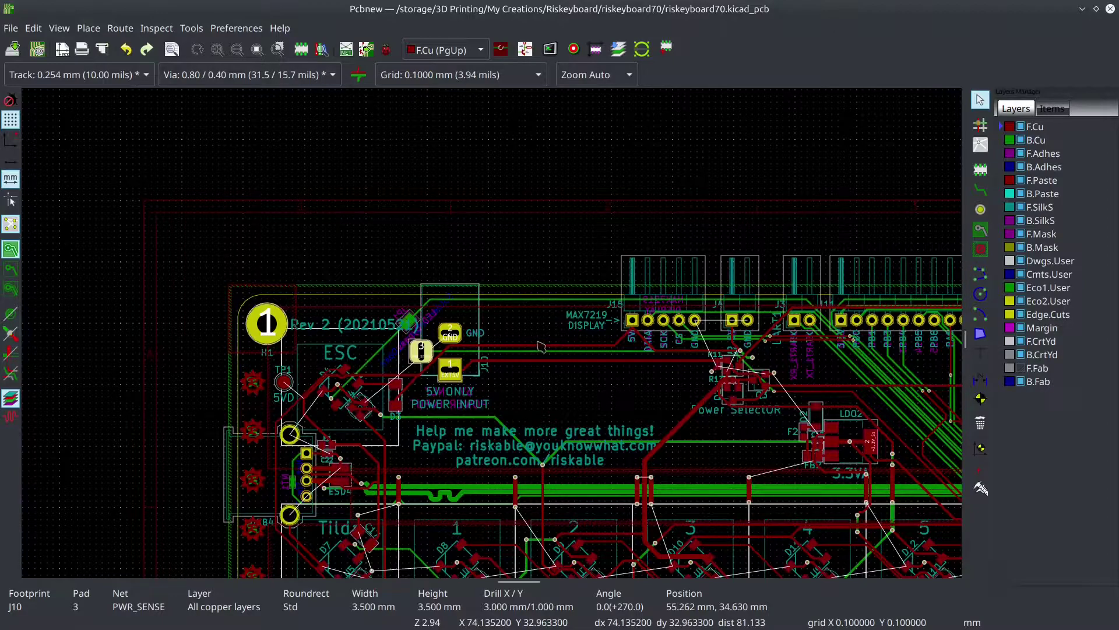
pyautogui.scroll(3, 589, 389)
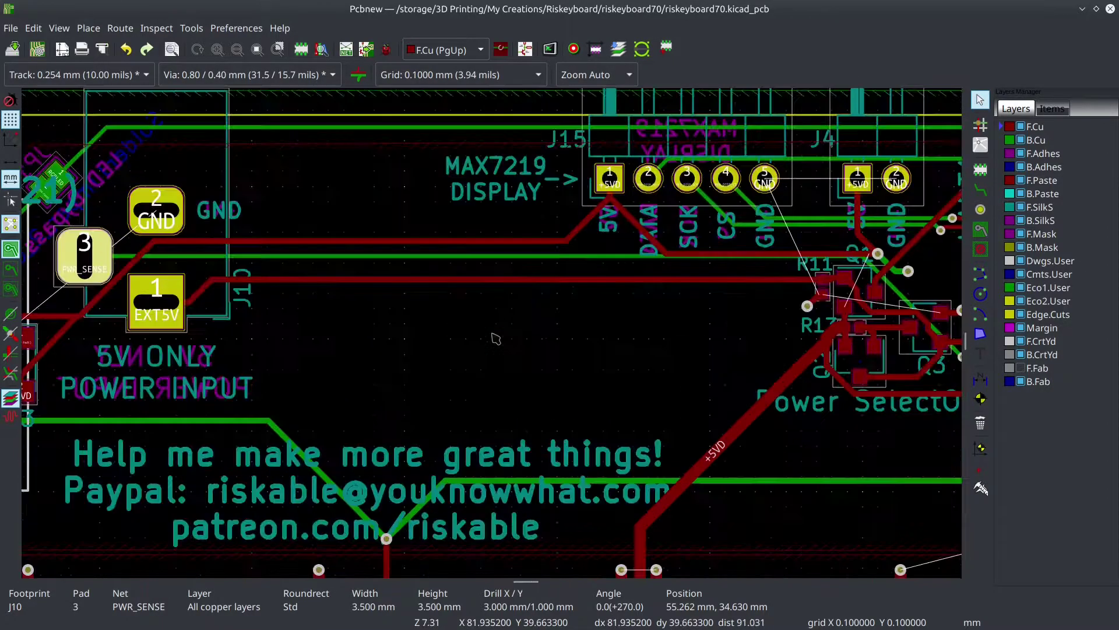
# Step: Select the MAX7219 silkscreen text and header J15, and examine the header's 5V, DATA, SCK, CS and GND pins
pyautogui.click(515, 192)
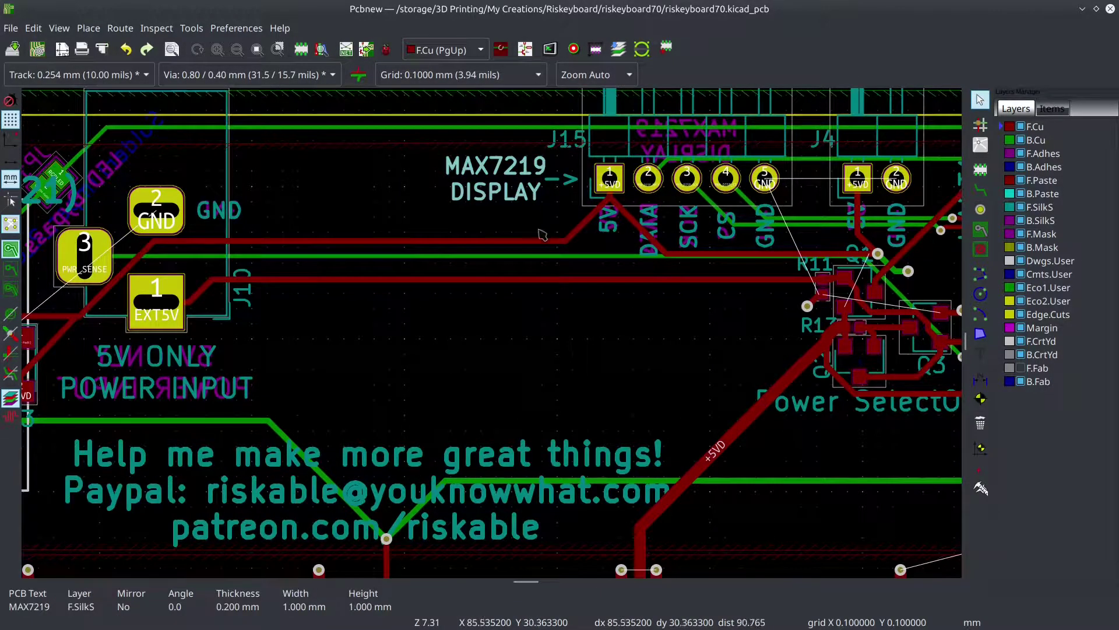
pyautogui.moveTo(720, 194); pyautogui.dragTo(572, 273, button='middle')
pyautogui.click(511, 279)
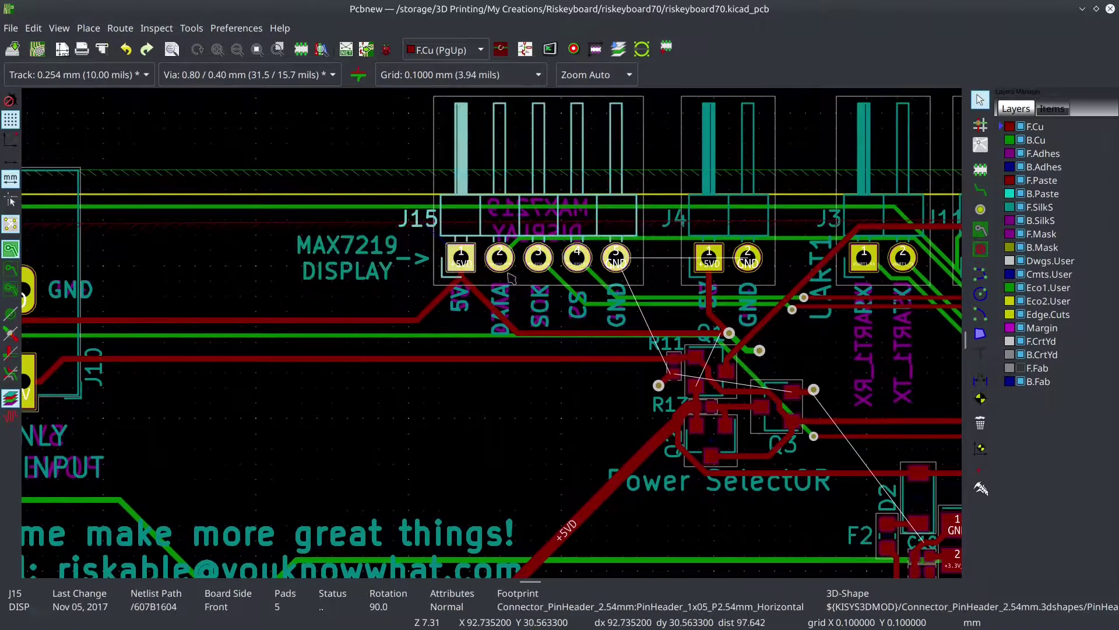
pyautogui.click(366, 248)
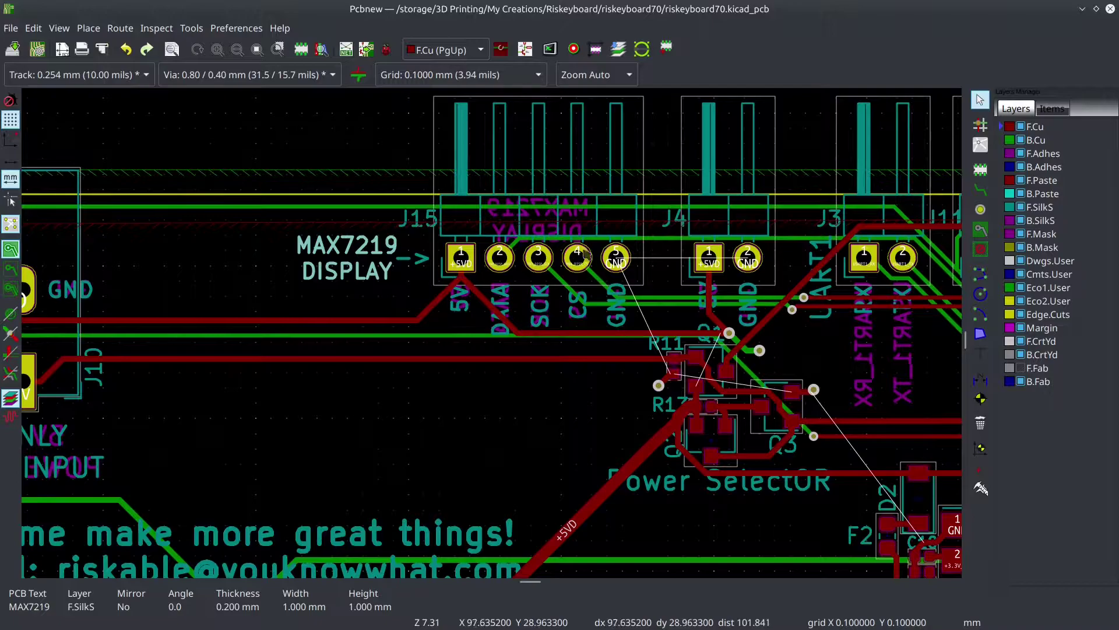
pyautogui.scroll(-3, 587, 256)
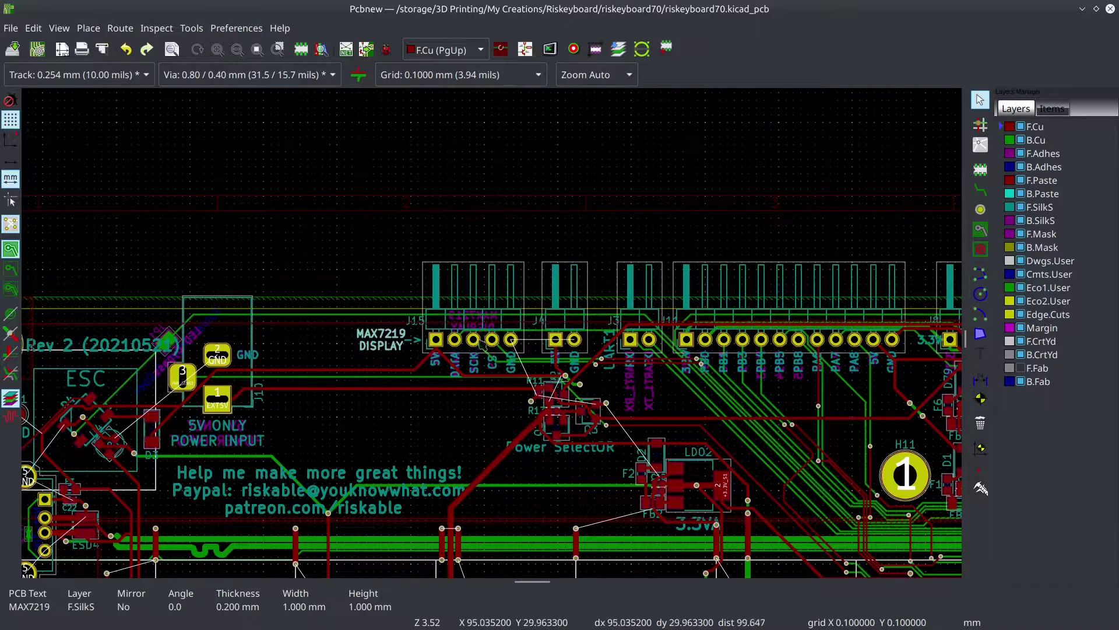
pyautogui.scroll(3, 482, 344)
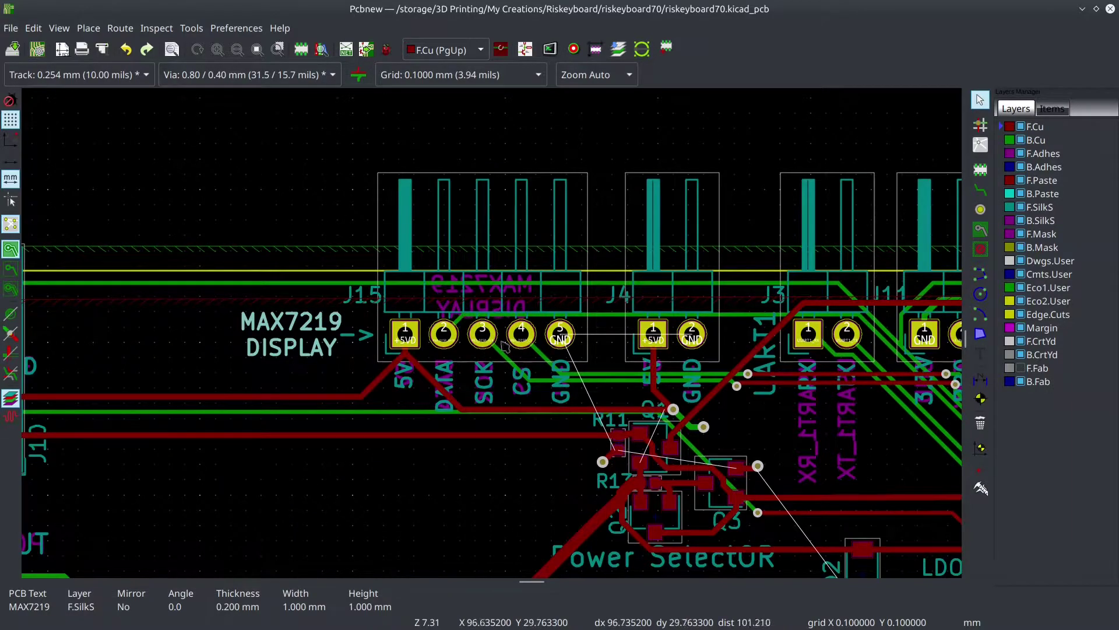
pyautogui.click(472, 357)
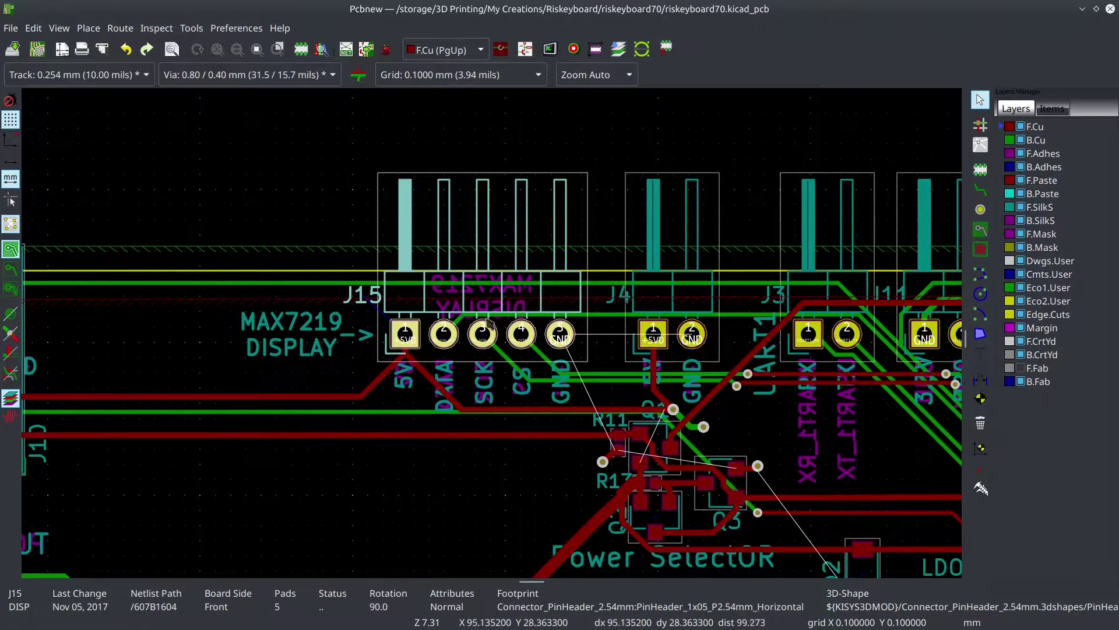
# Step: Examine the traces leaving display header J15 and the neighbouring headers J4 and J3 above the power selector
pyautogui.scroll(-3, 504, 298)
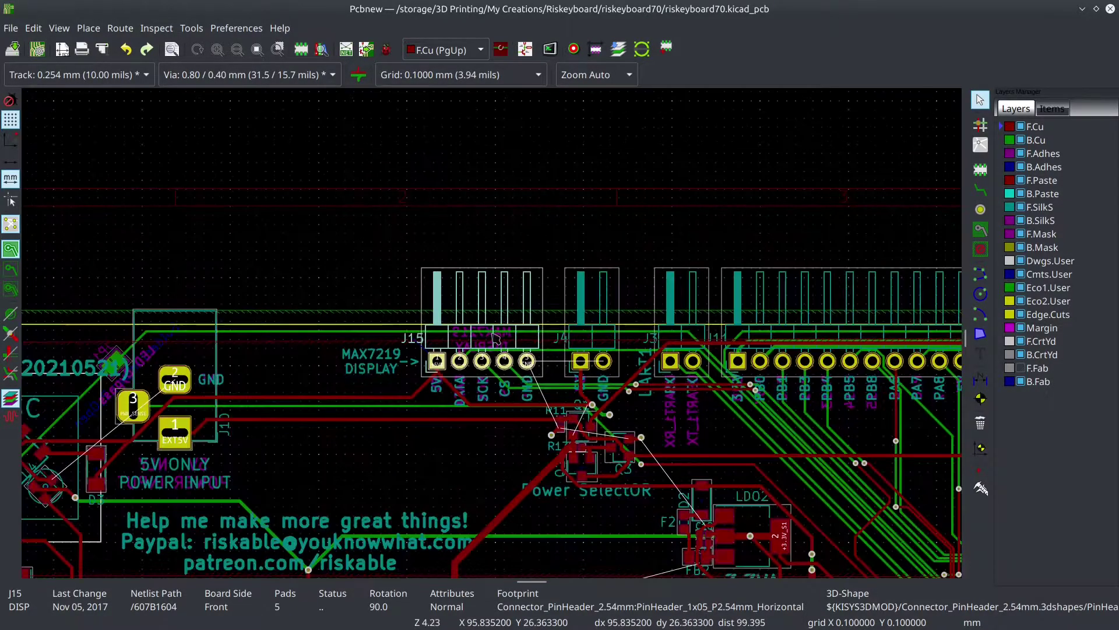
pyautogui.scroll(4, 496, 338)
pyautogui.scroll(-4, 496, 337)
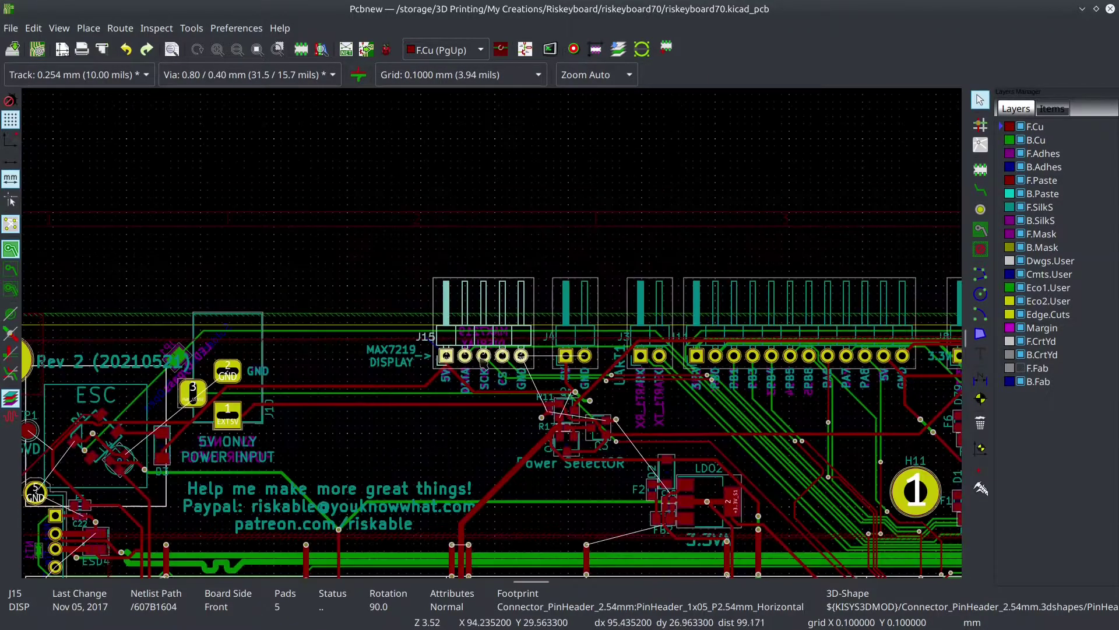
pyautogui.scroll(3, 499, 405)
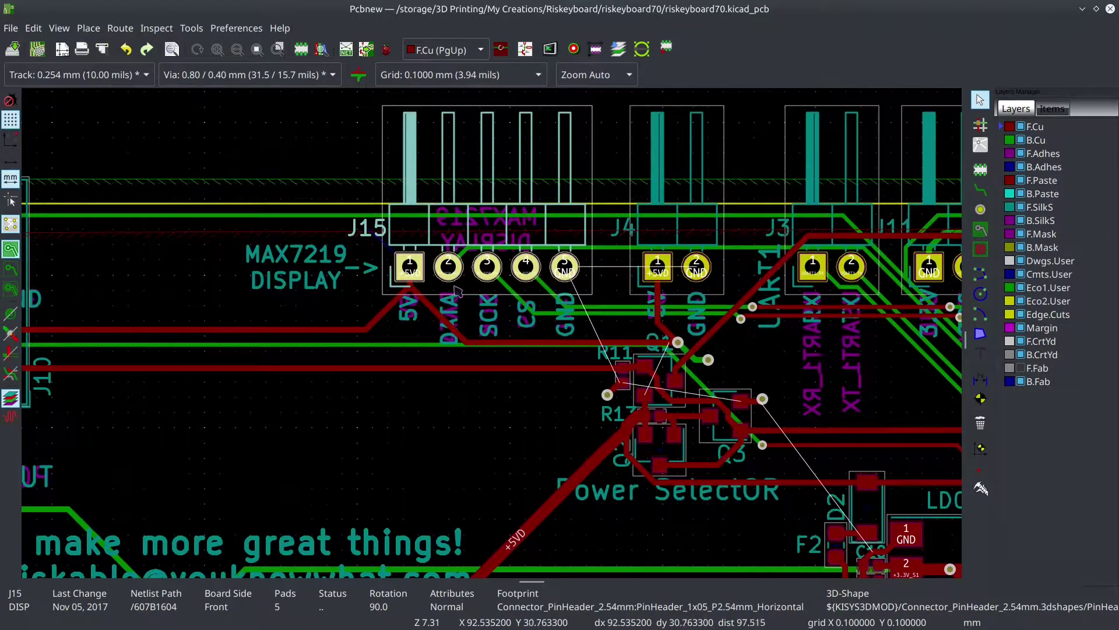
pyautogui.scroll(-7, 458, 266)
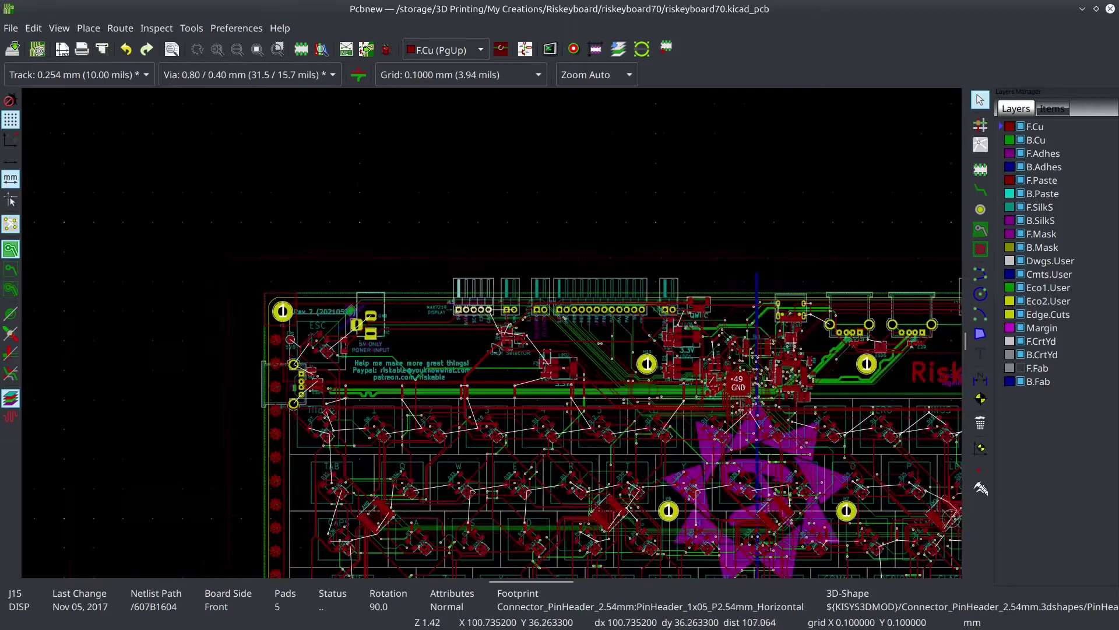
pyautogui.scroll(3, 476, 299)
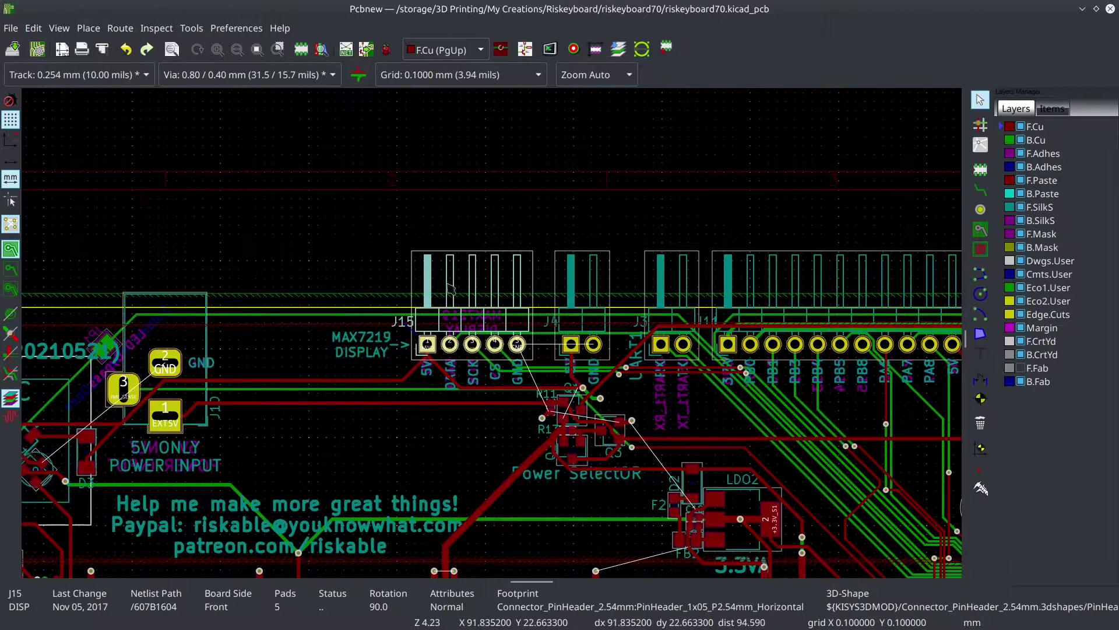
# Step: Examine the overall board layout and the row of pin headers J15, J4, J3 and J11 along its upper edge
pyautogui.scroll(-3, 494, 340)
pyautogui.scroll(-2, 494, 340)
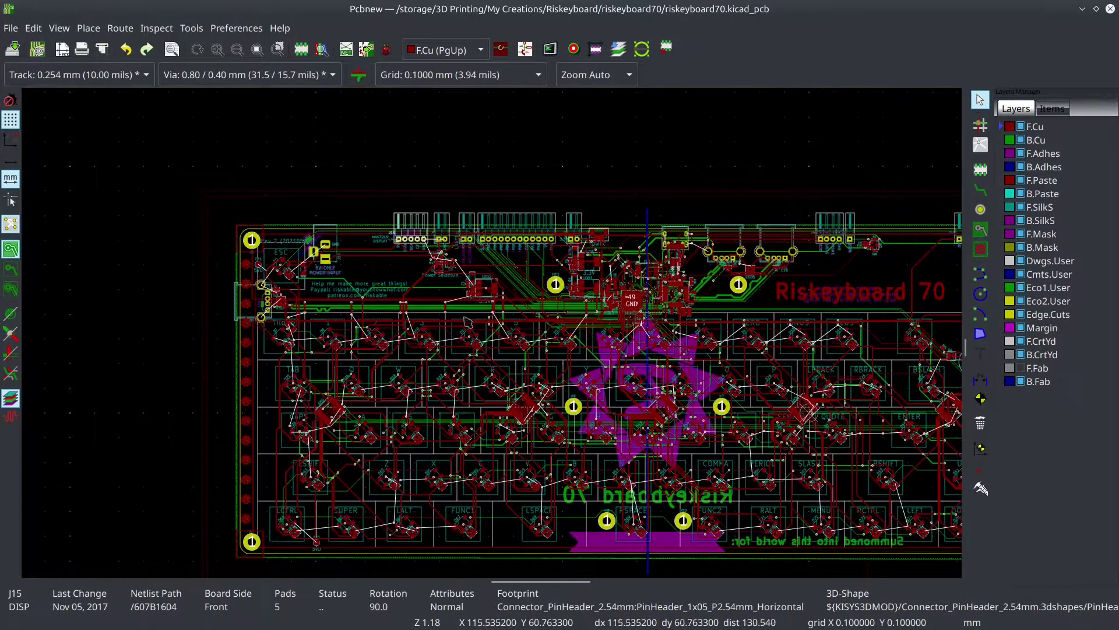
pyautogui.scroll(2, 468, 322)
pyautogui.scroll(-2, 494, 337)
pyautogui.moveTo(513, 425); pyautogui.dragTo(476, 394, button='middle')
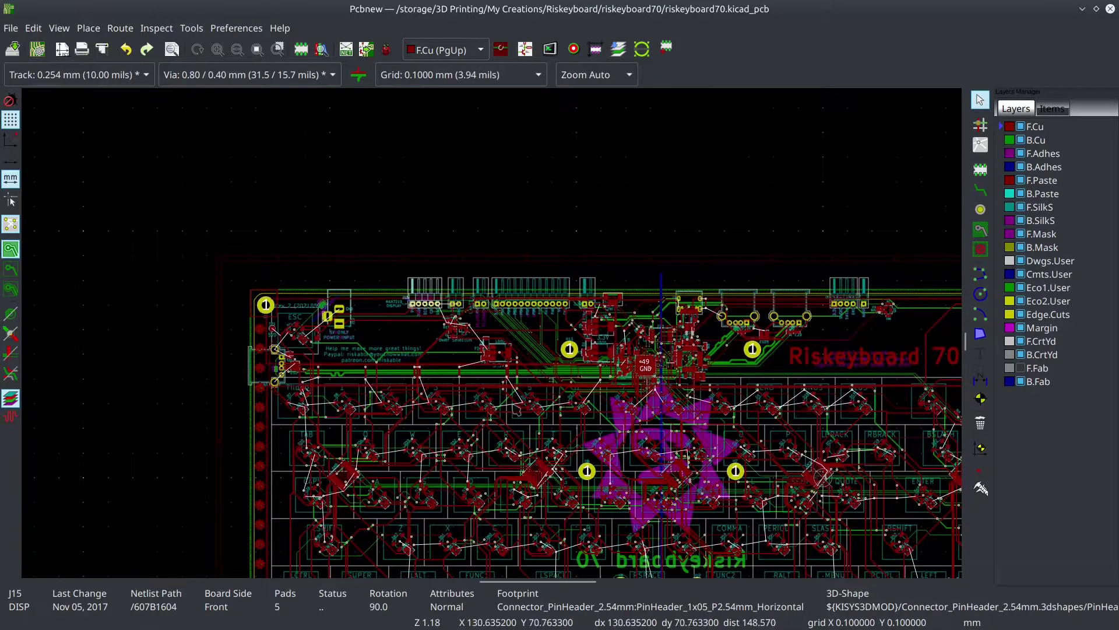
pyautogui.scroll(3, 448, 306)
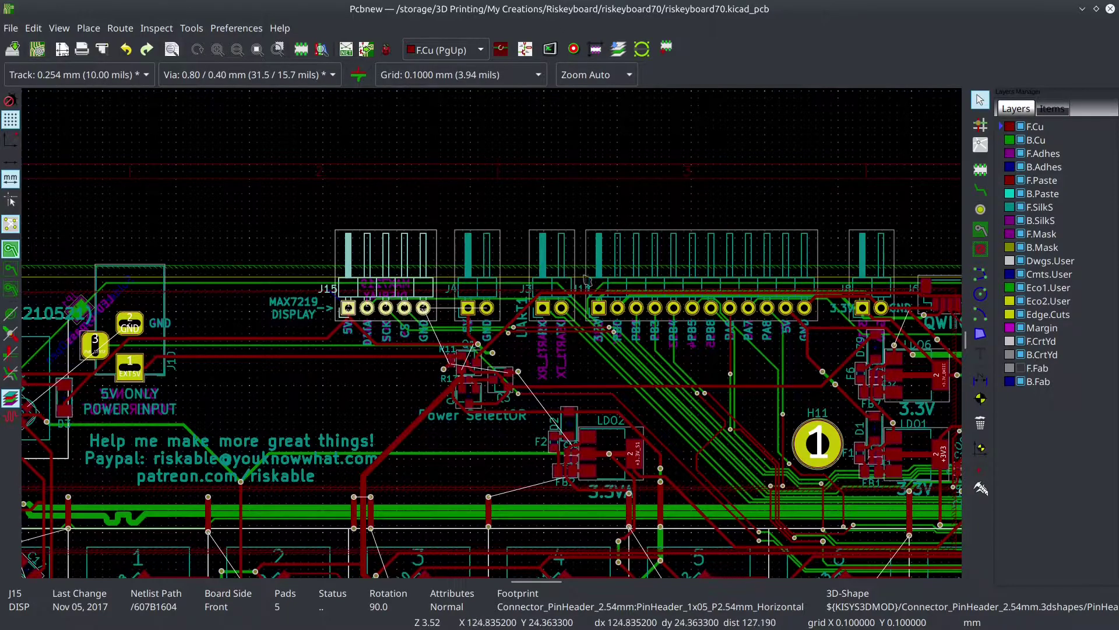
pyautogui.scroll(-2, 540, 299)
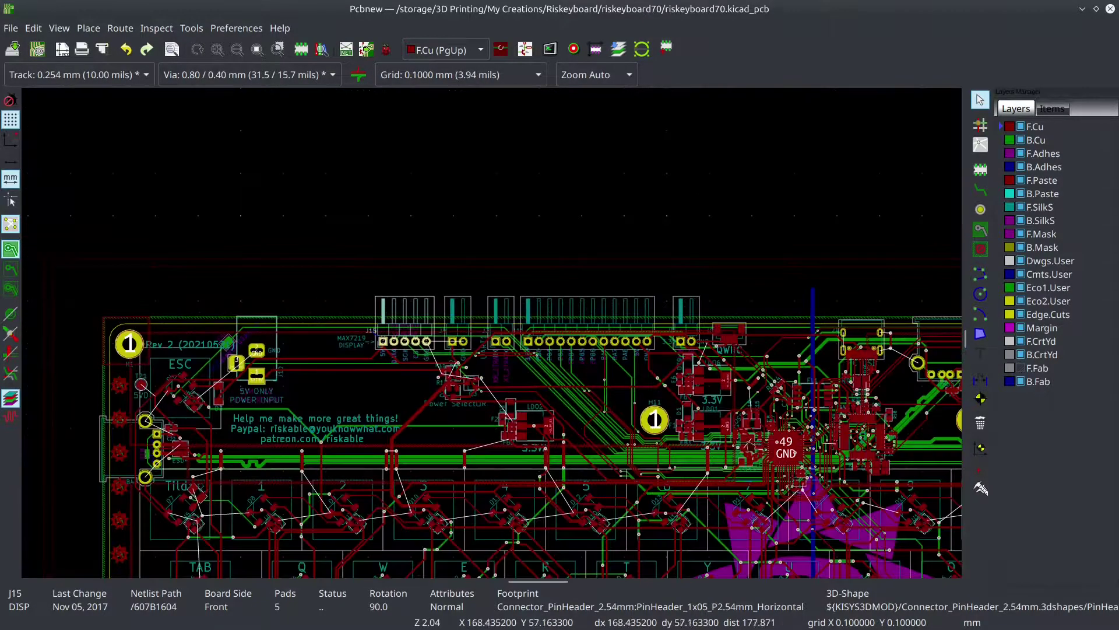
# Step: Select the QWIIC connector J6 and examine it alongside the neighbouring 3.3V header J8
pyautogui.scroll(3, 662, 453)
pyautogui.moveTo(398, 215); pyautogui.dragTo(258, 500, button='middle')
pyautogui.click(559, 354)
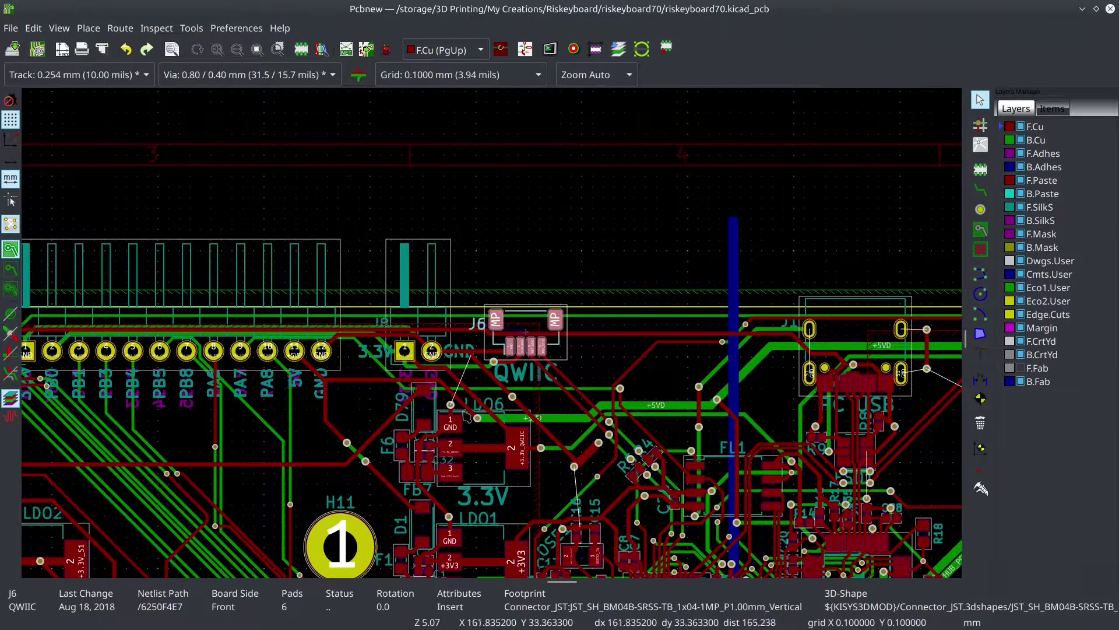
pyautogui.click(420, 343)
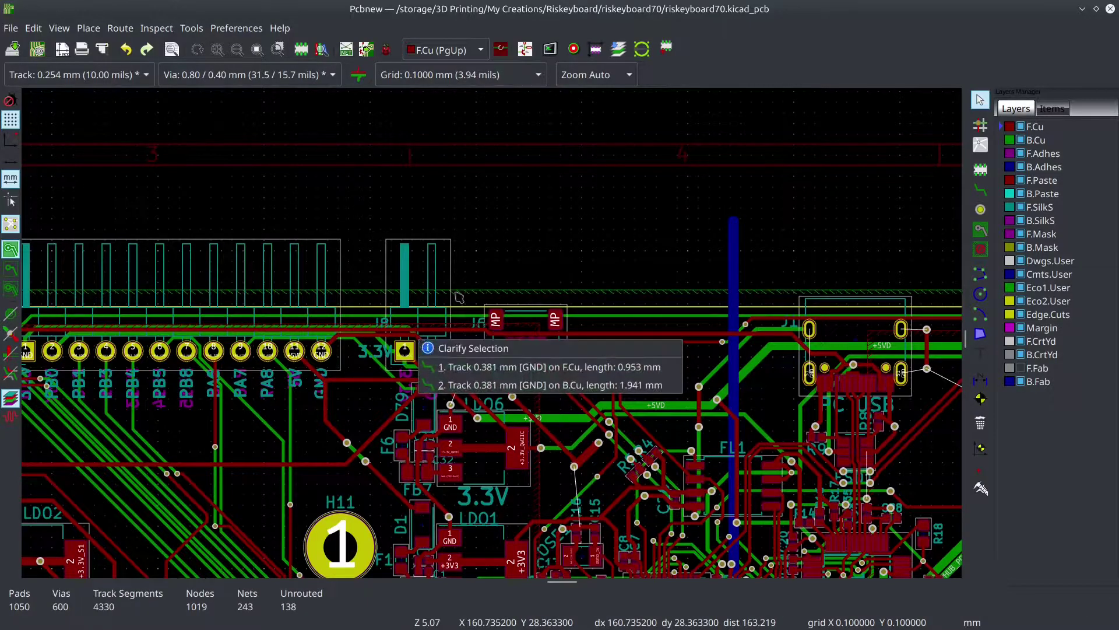
pyautogui.press('Escape')
pyautogui.scroll(-3, 494, 338)
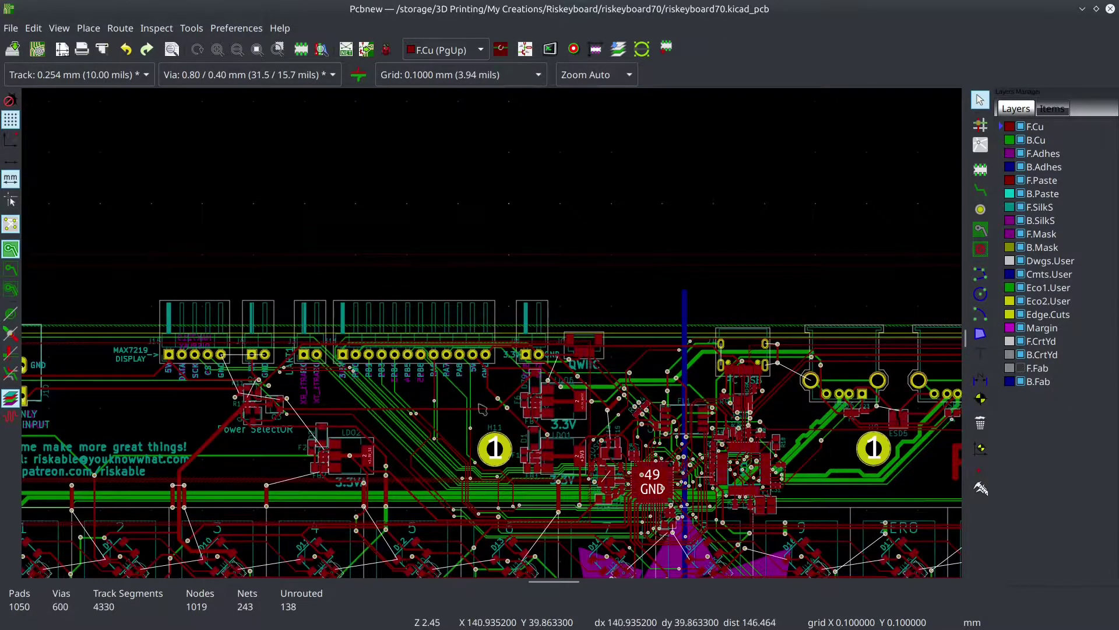
# Step: Examine the area from header J11 and regulators LDO2, LDO6 and LDO1 across to the microcontroller and USB hub traces
pyautogui.scroll(3, 494, 338)
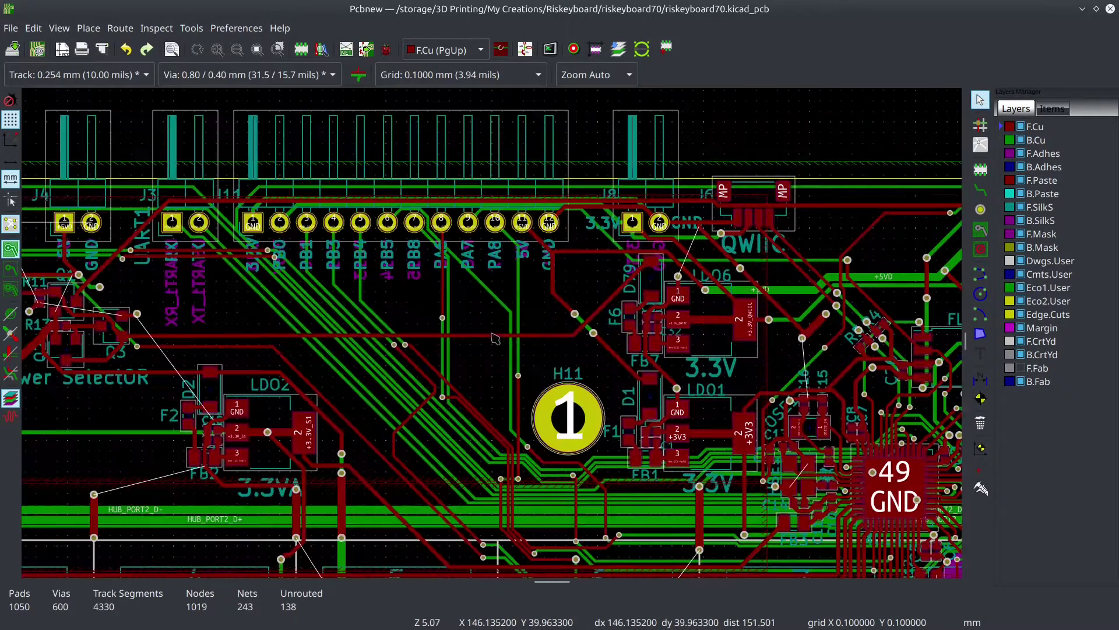
pyautogui.moveTo(743, 509); pyautogui.dragTo(298, 337, button='middle')
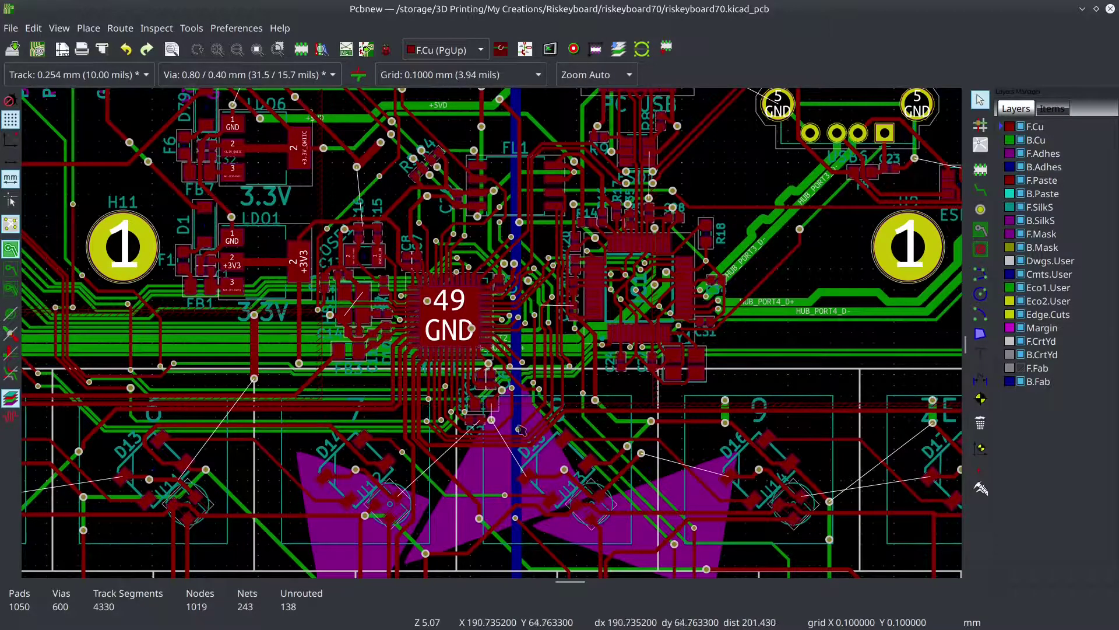
pyautogui.scroll(-5, 519, 429)
pyautogui.moveTo(492, 527); pyautogui.dragTo(506, 456, button='middle')
# Step: Examine LED D8's +5VD and GND pads and the adjacent sensor's +3.3V_S1, AM0:9 and GND pads
pyautogui.scroll(3, 215, 319)
pyautogui.scroll(2, 485, 328)
pyautogui.moveTo(125, 327); pyautogui.dragTo(792, 414, button='middle')
pyautogui.scroll(2, 501, 539)
pyautogui.moveTo(367, 176); pyautogui.dragTo(610, 521, button='middle')
pyautogui.moveTo(422, 193); pyautogui.dragTo(418, 448, button='middle')
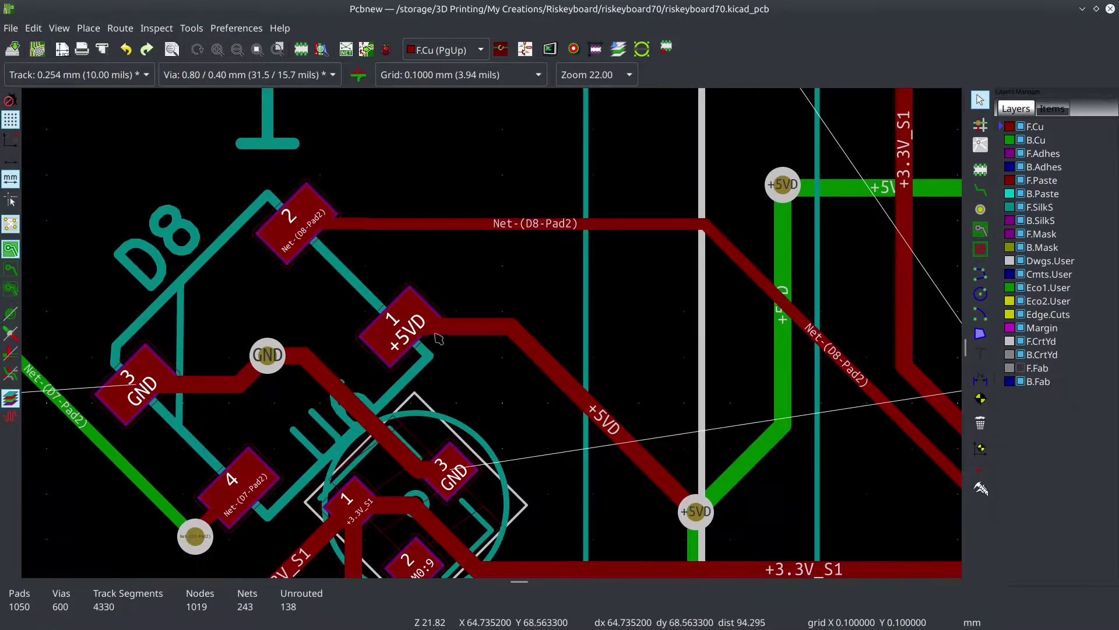
pyautogui.moveTo(503, 437); pyautogui.dragTo(415, 176, button='middle')
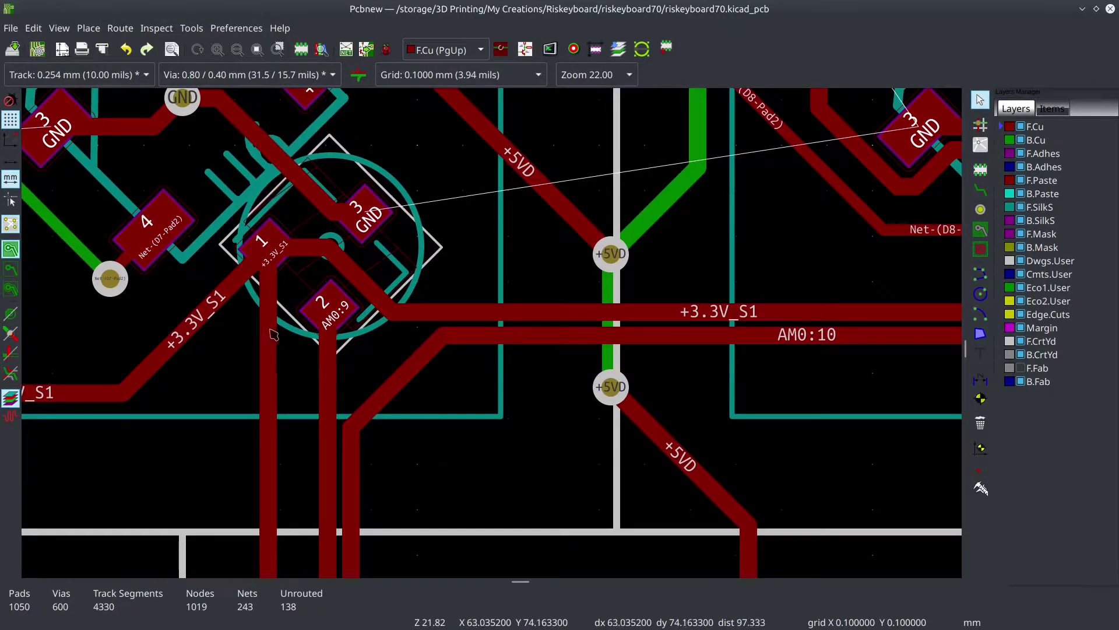
# Step: Fill all copper zones on the board and remove the fills again
pyautogui.press('b')
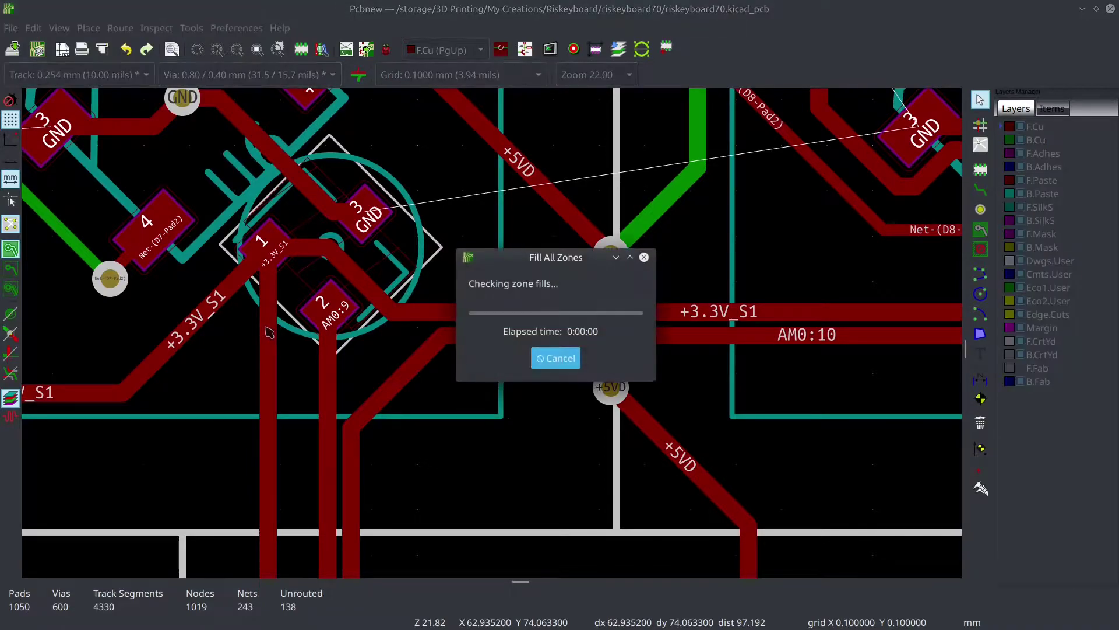
pyautogui.click(563, 361)
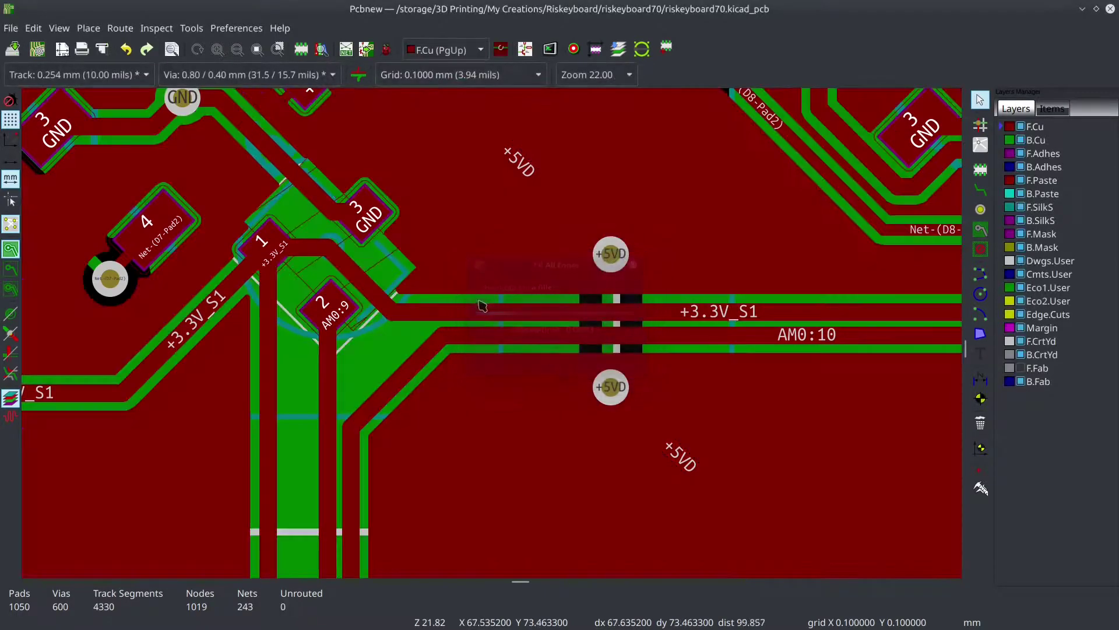
pyautogui.hotkey('ctrl', 'b')
pyautogui.scroll(-3, 385, 330)
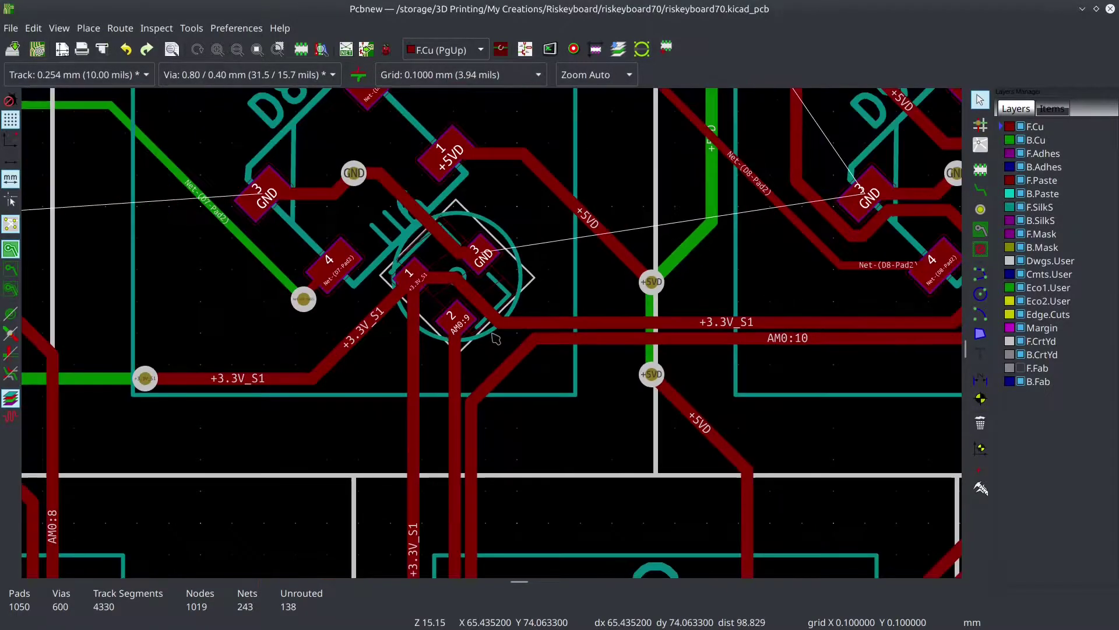
# Step: Highlight the +3.3V_S1 net and view its extent across the whole board
pyautogui.scroll(4, 491, 333)
pyautogui.press('`')
pyautogui.scroll(-3, 333, 322)
pyautogui.scroll(-10, 492, 339)
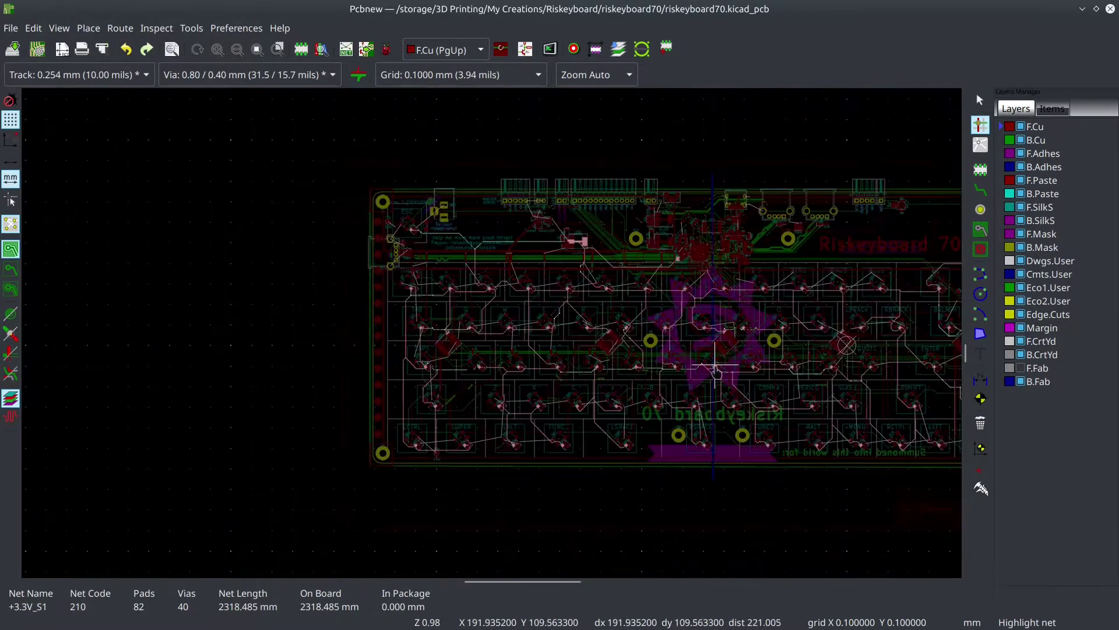
pyautogui.moveTo(720, 363); pyautogui.dragTo(359, 383, button='middle')
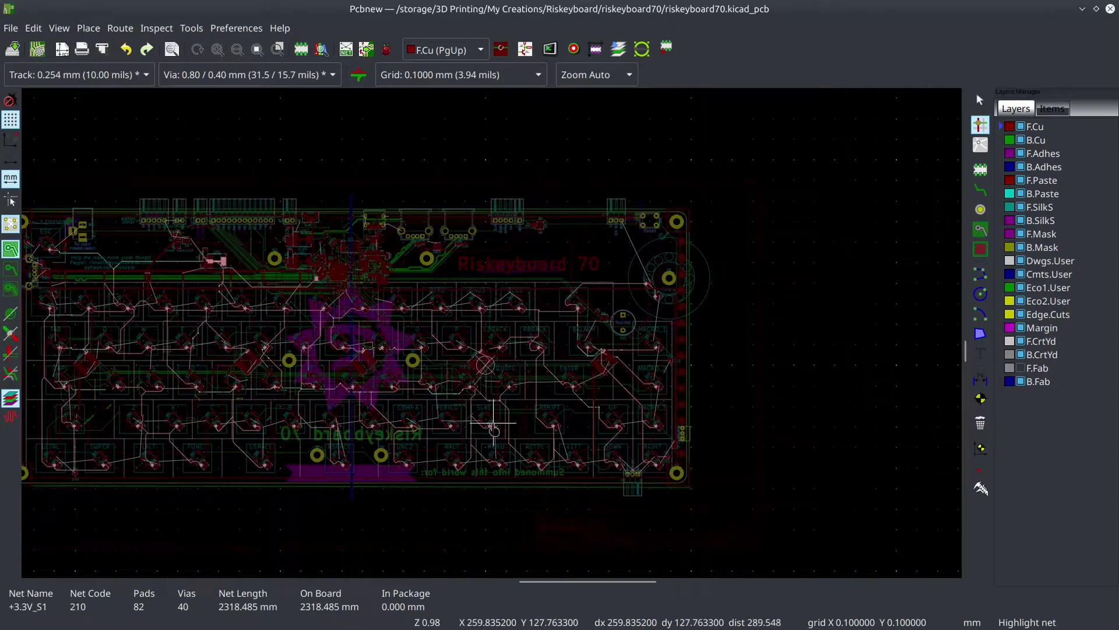
pyautogui.moveTo(382, 436); pyautogui.dragTo(492, 437, button='middle')
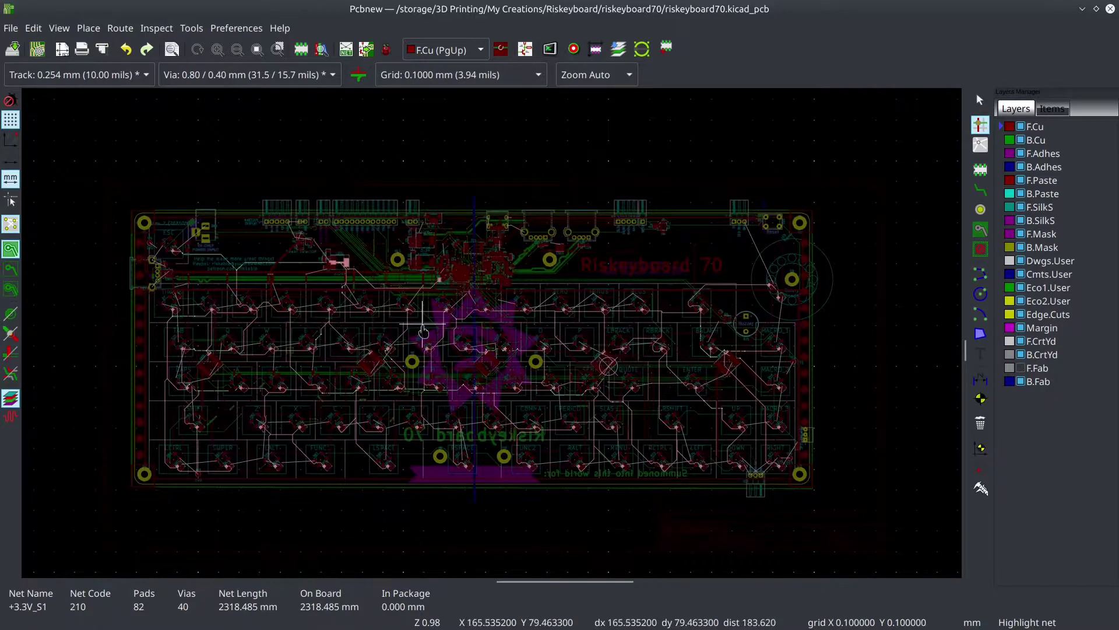
# Step: Examine how the highlighted +3.3V_S1 traces branch through the key rows to the individual sensors
pyautogui.scroll(1, 562, 373)
pyautogui.scroll(4, 493, 334)
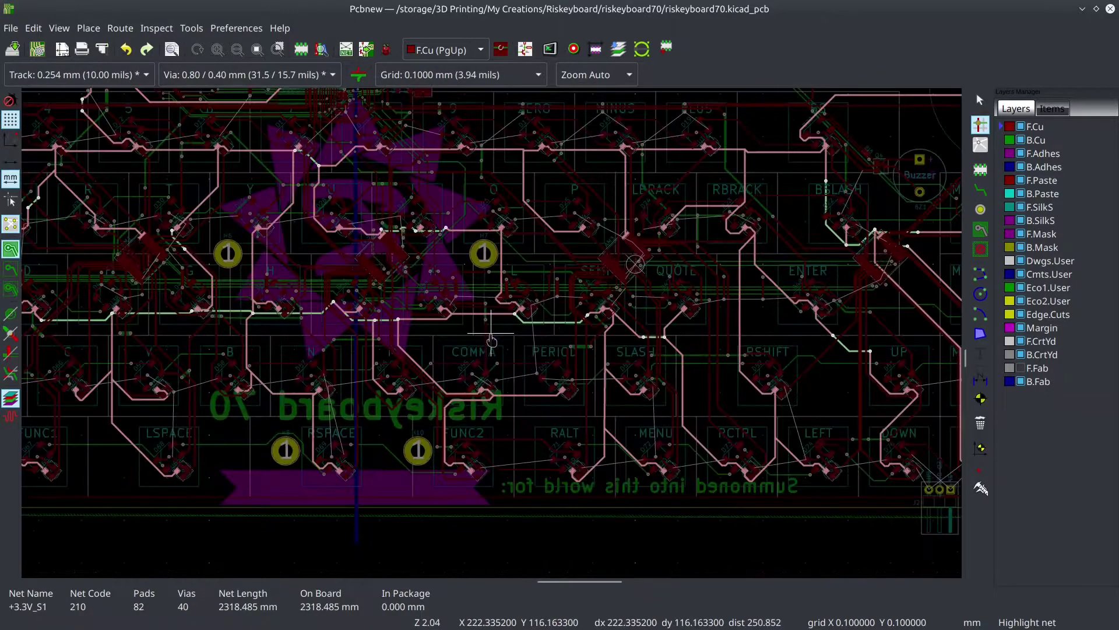
pyautogui.scroll(-4, 492, 334)
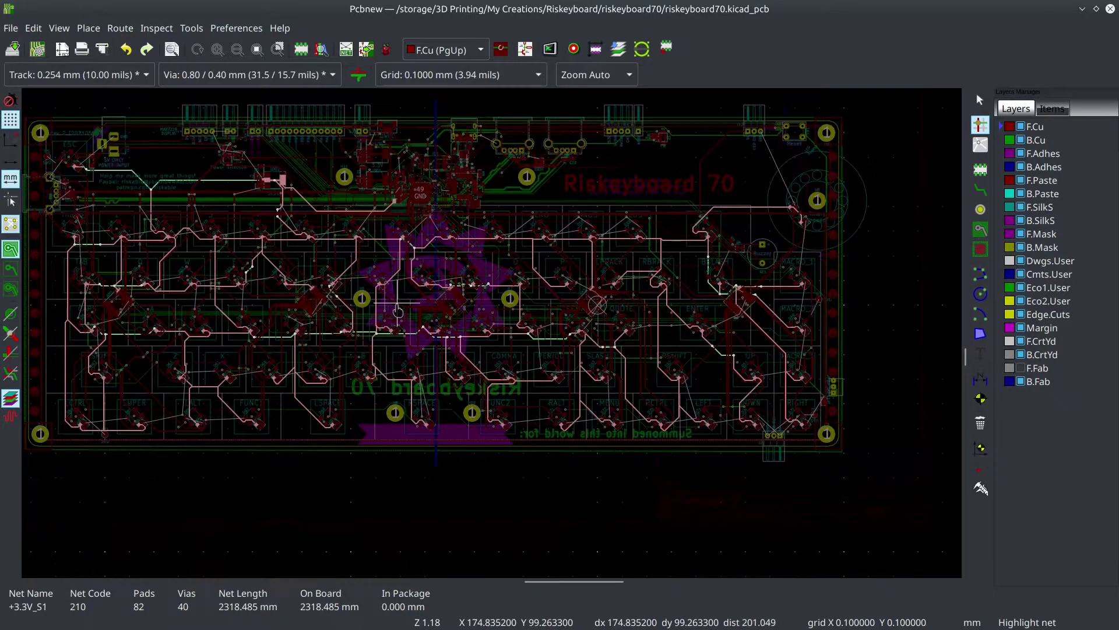
pyautogui.scroll(5, 397, 302)
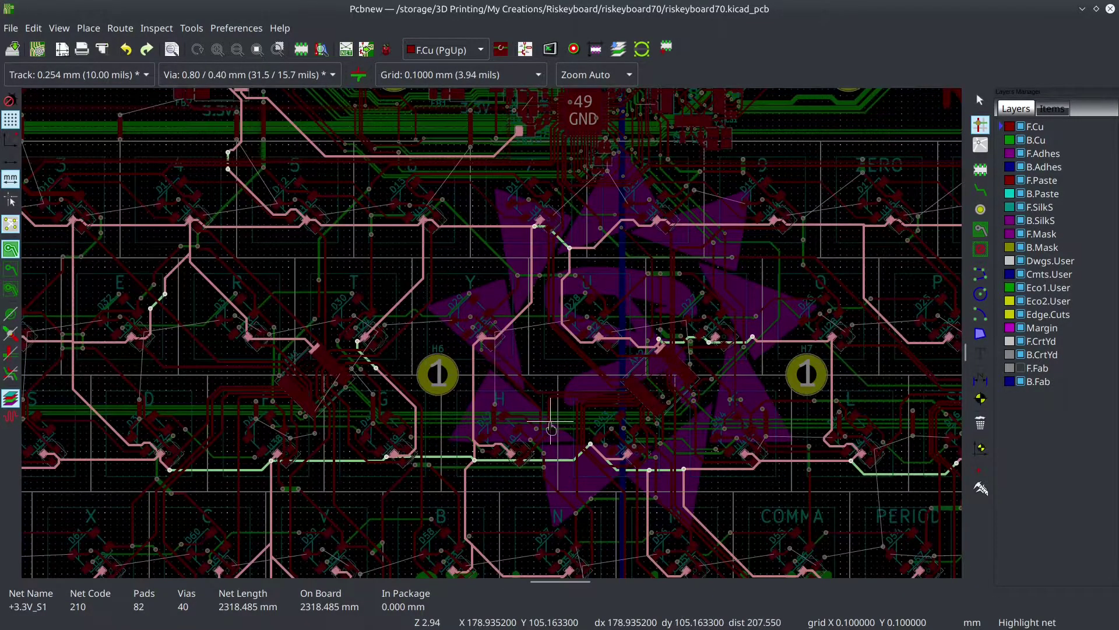
pyautogui.scroll(-5, 510, 405)
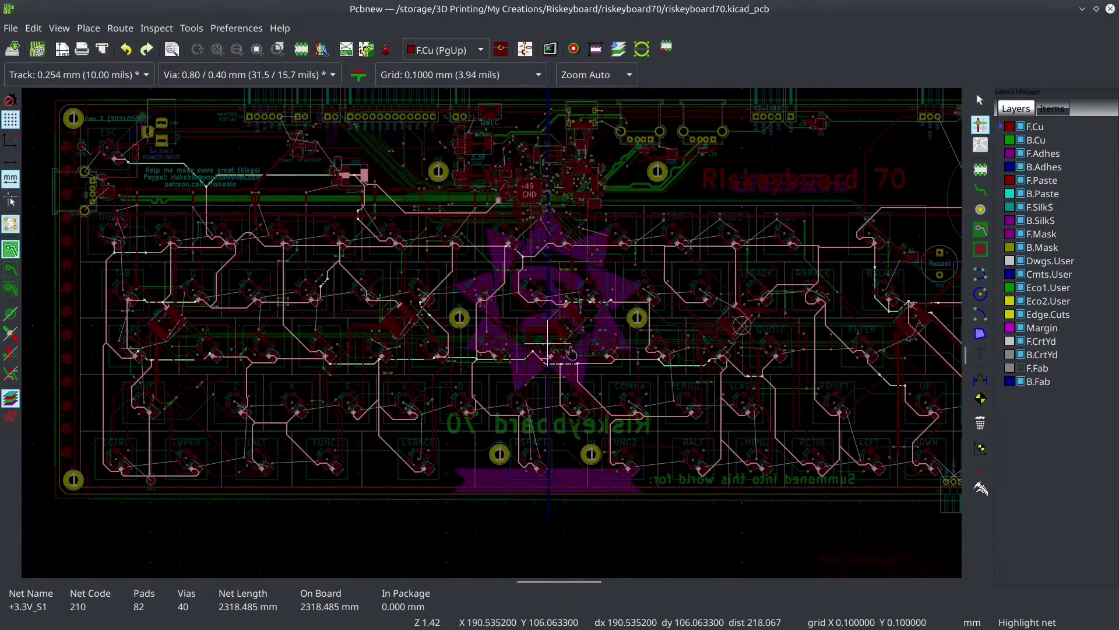
pyautogui.scroll(4, 493, 341)
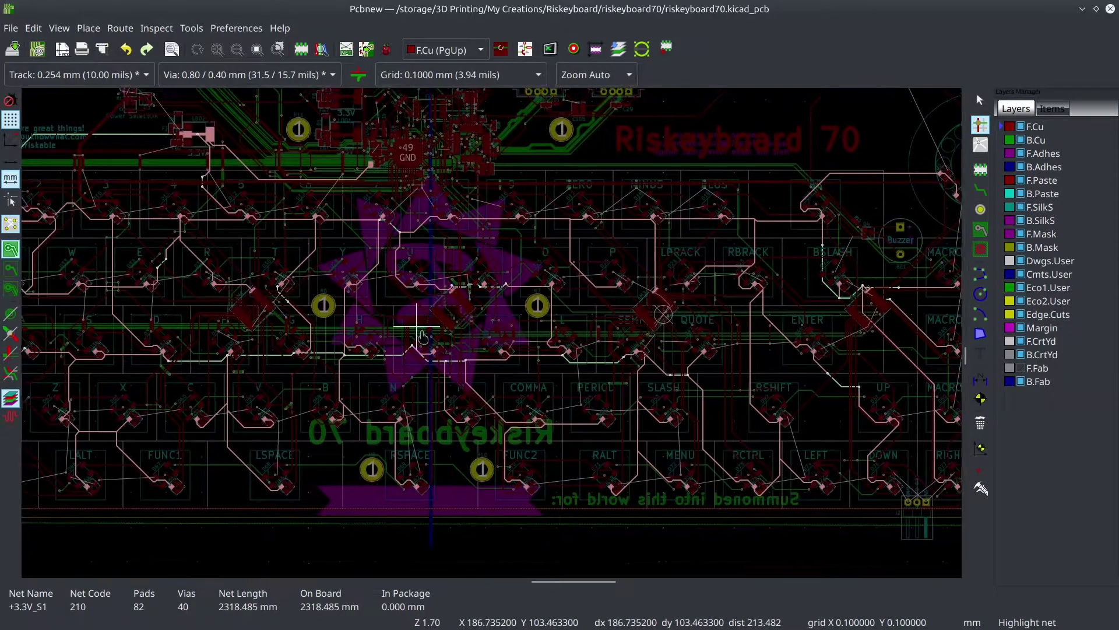
pyautogui.scroll(-3, 489, 411)
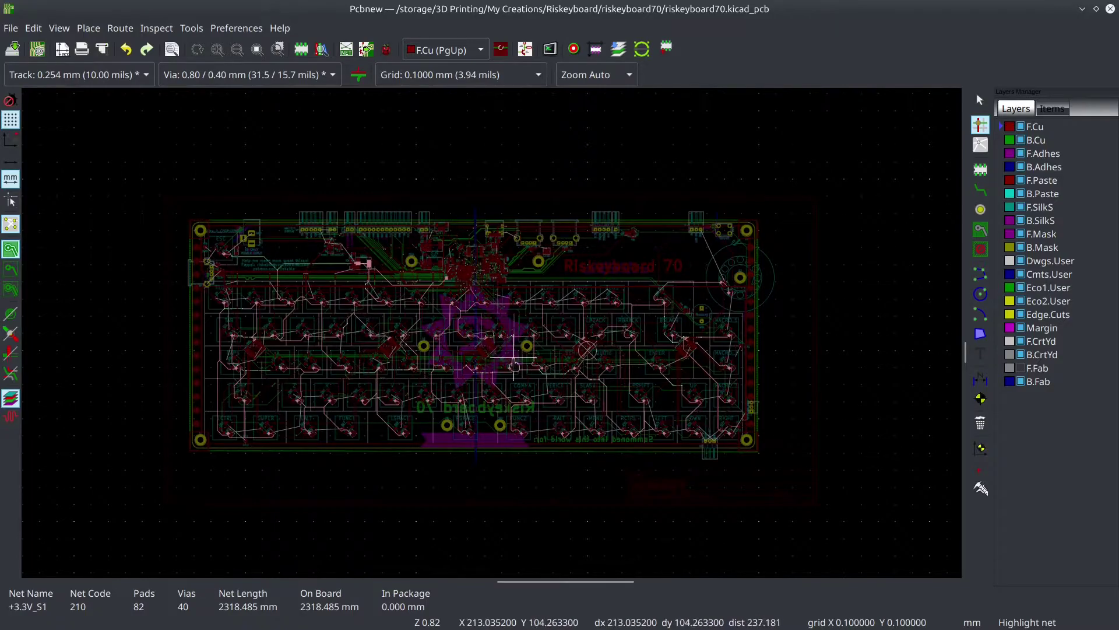
pyautogui.scroll(2, 494, 341)
pyautogui.scroll(-2, 493, 341)
pyautogui.scroll(2, 493, 342)
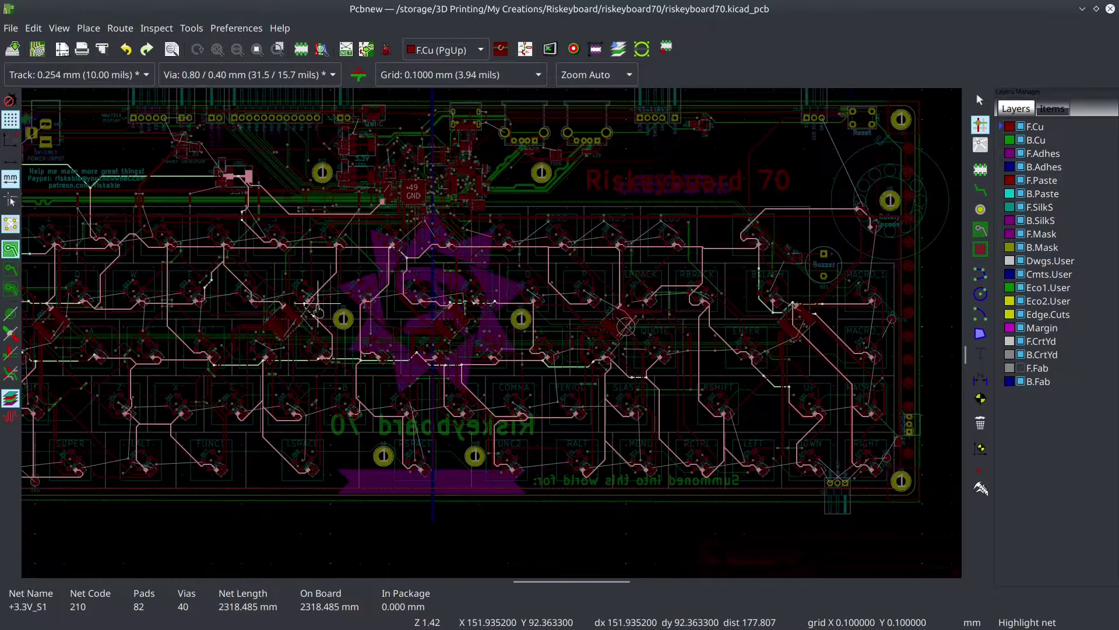
pyautogui.scroll(-2, 500, 301)
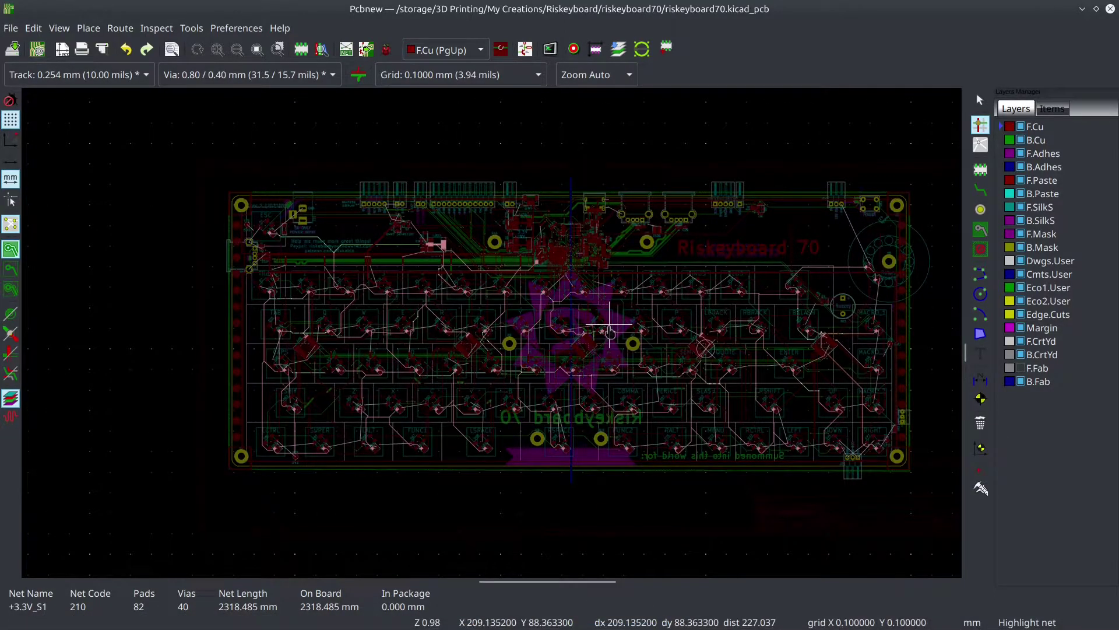
pyautogui.moveTo(609, 333); pyautogui.dragTo(541, 335, button='middle')
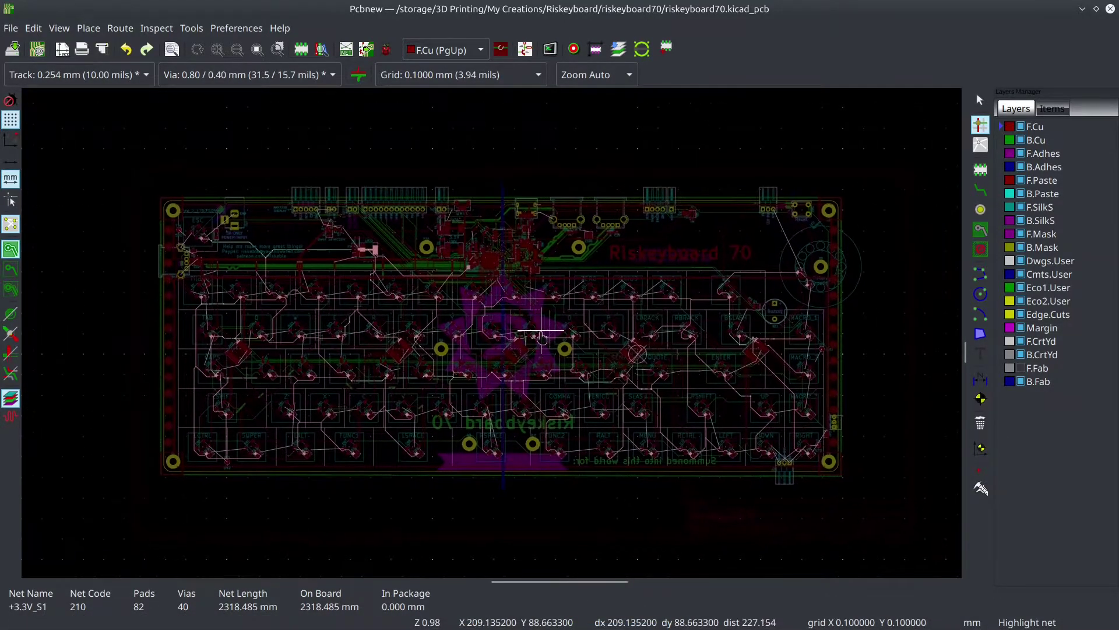
pyautogui.scroll(2, 541, 337)
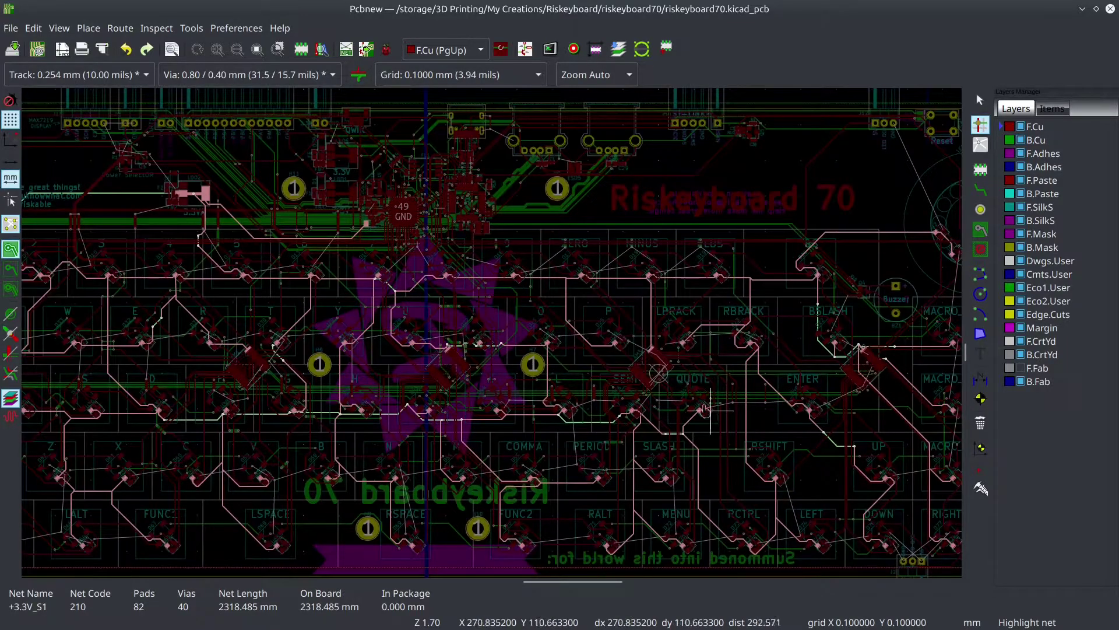
# Step: Examine regulators LDO1 and LDO2 and where the +3.3V_S1 trace ends beside the microcontroller
pyautogui.scroll(3, 426, 289)
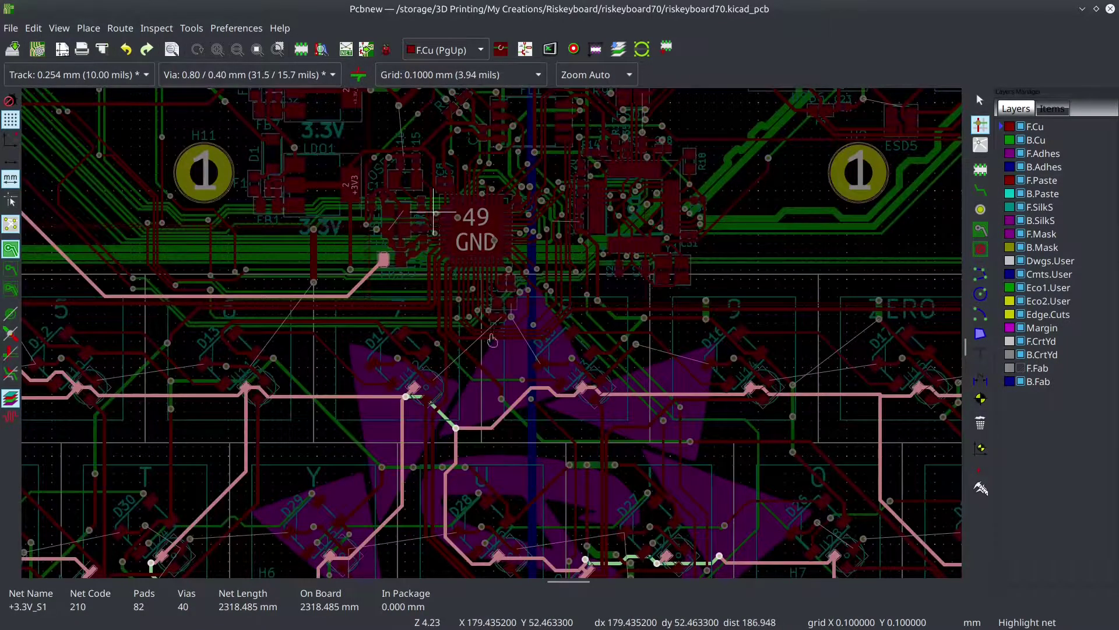
pyautogui.scroll(1, 512, 352)
pyautogui.scroll(3, 361, 303)
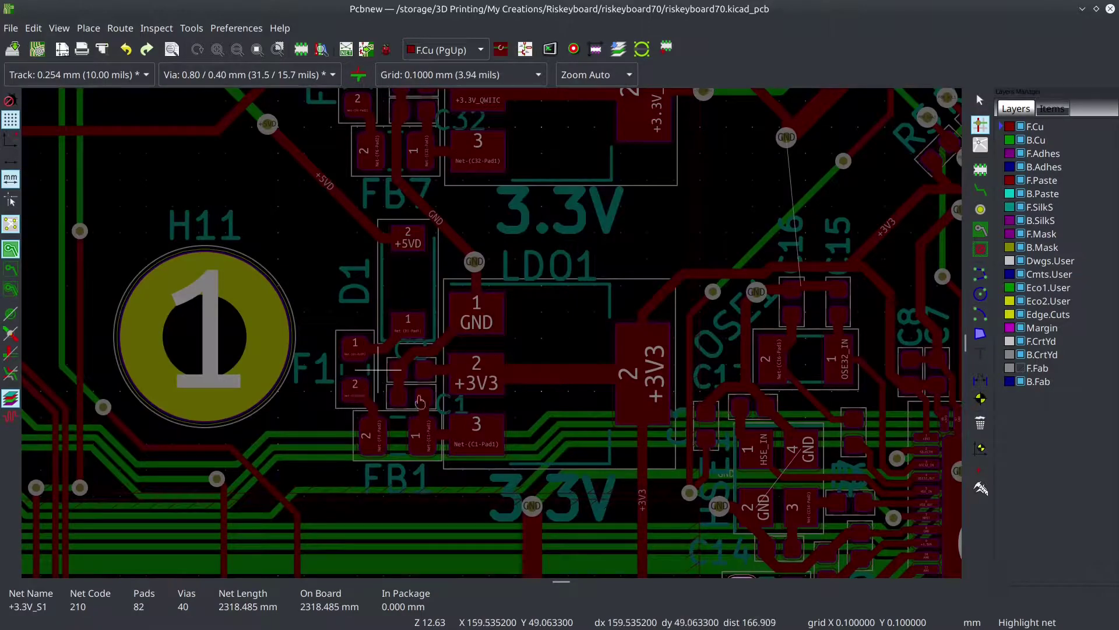
pyautogui.scroll(-2, 846, 498)
pyautogui.scroll(-2, 466, 347)
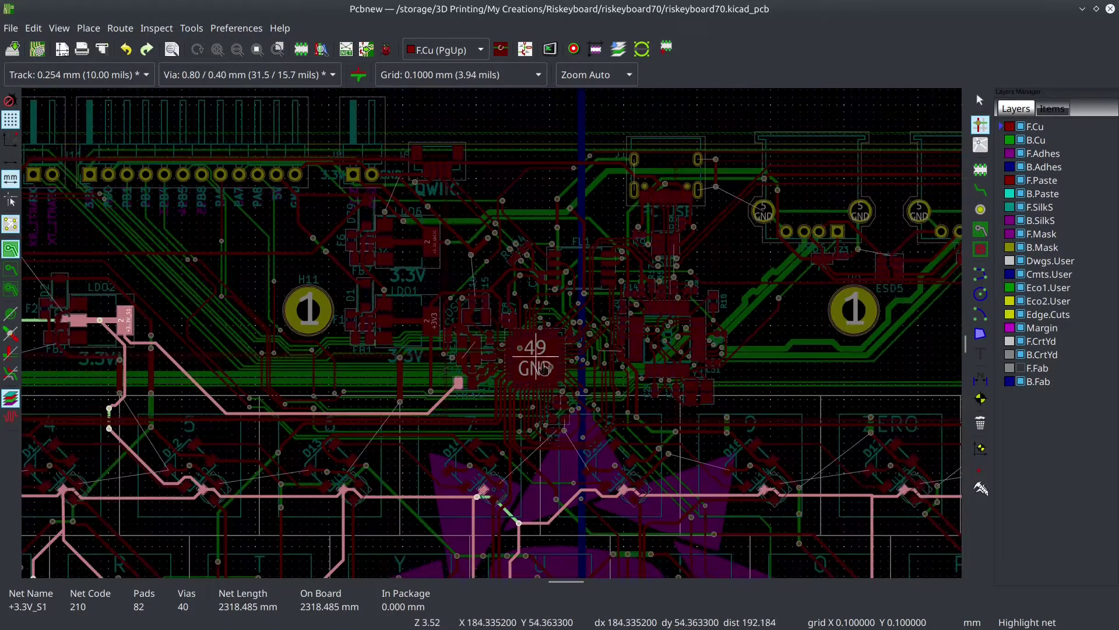
pyautogui.scroll(3, 463, 355)
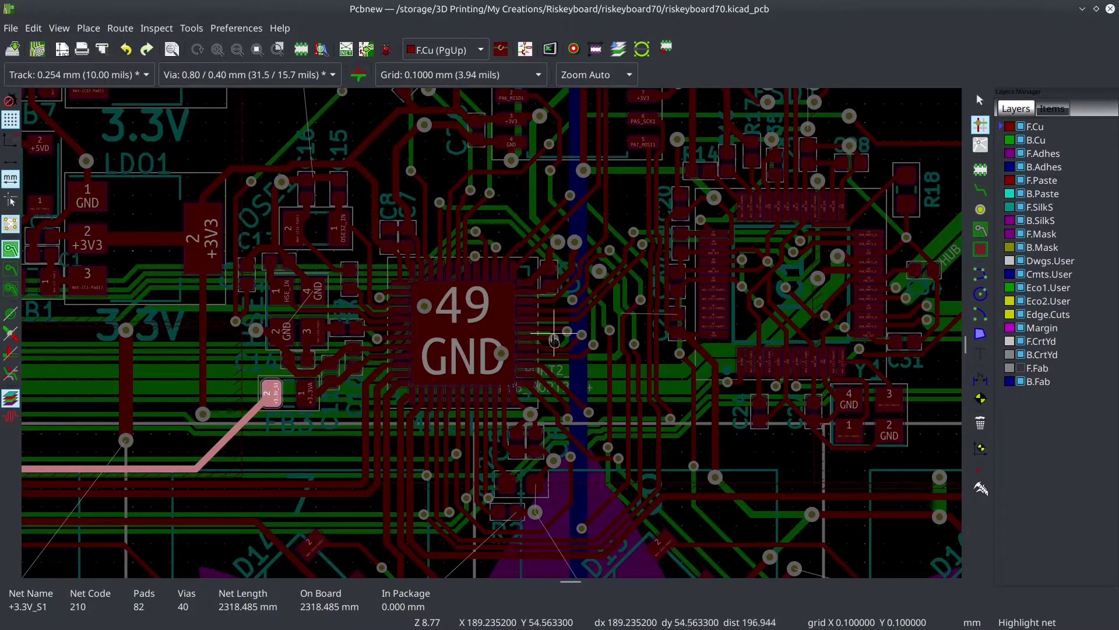
# Step: Compare the +3.3V_S1 routing around the central logo with its distribution over the full key matrix
pyautogui.scroll(-5, 533, 341)
pyautogui.scroll(-2, 470, 337)
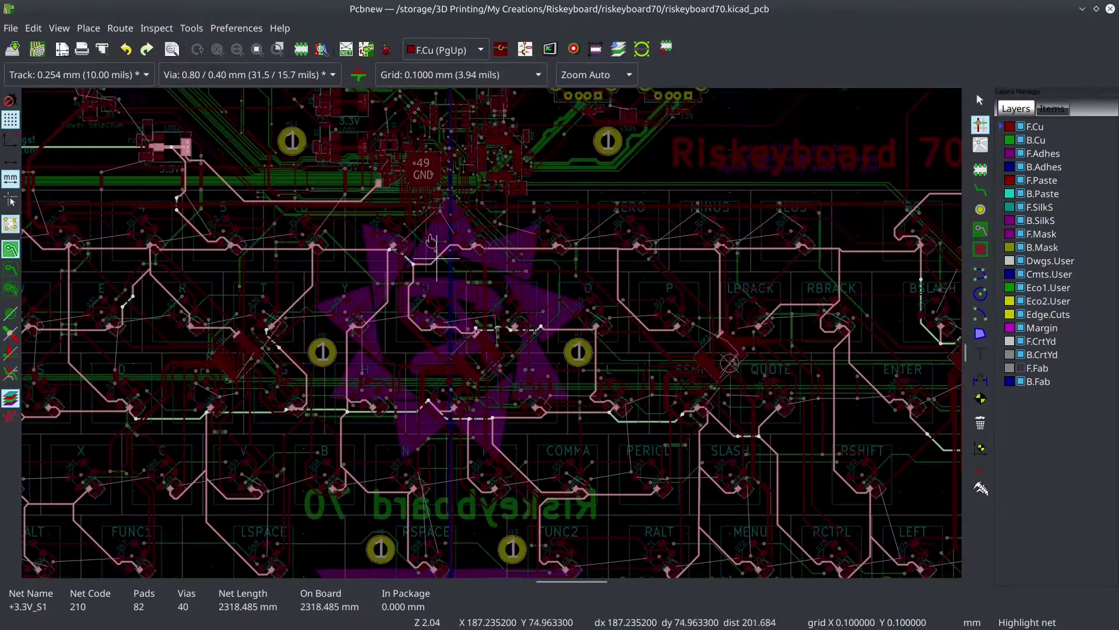
pyautogui.scroll(-1, 493, 342)
pyautogui.scroll(1, 492, 342)
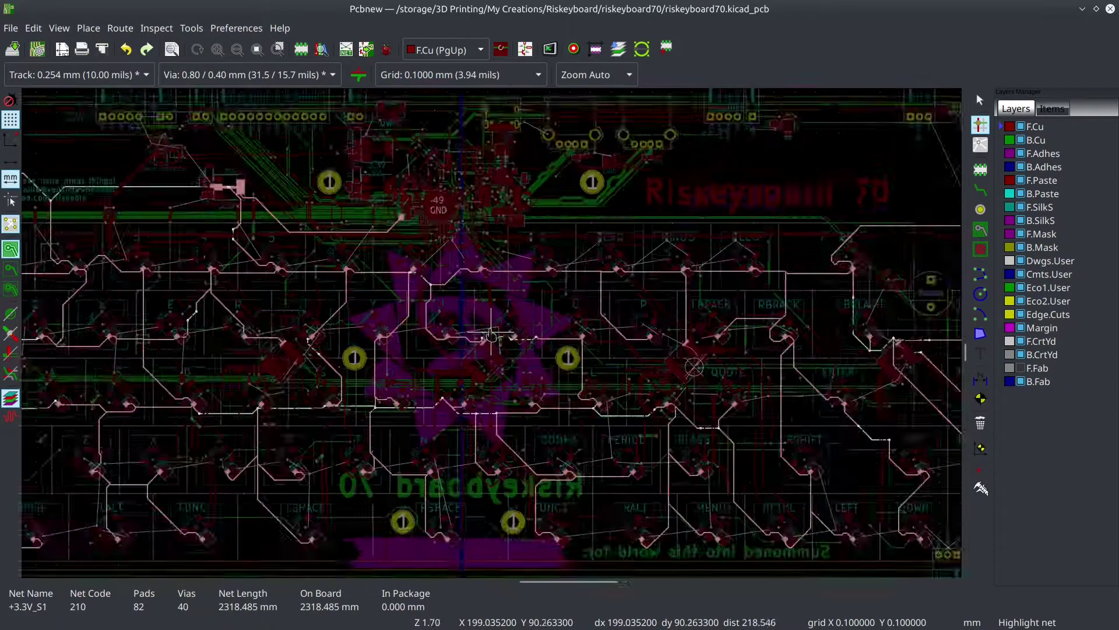
pyautogui.scroll(-1, 492, 343)
pyautogui.scroll(2, 492, 343)
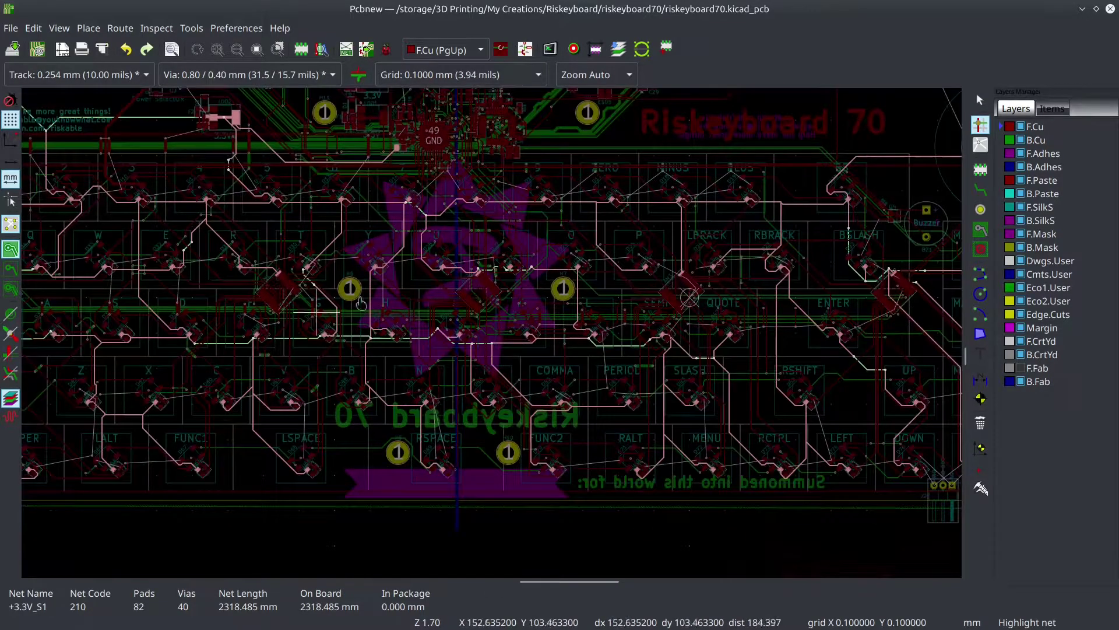
pyautogui.moveTo(441, 331); pyautogui.dragTo(348, 355, button='middle')
pyautogui.scroll(-2, 450, 345)
pyautogui.scroll(1, 451, 345)
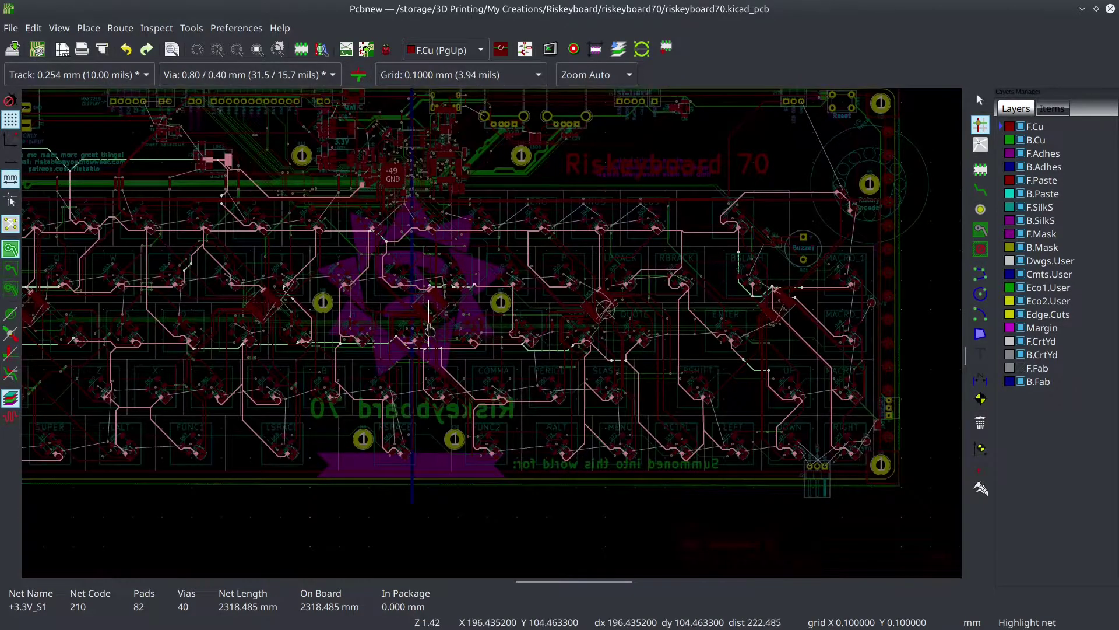
pyautogui.scroll(-2, 430, 331)
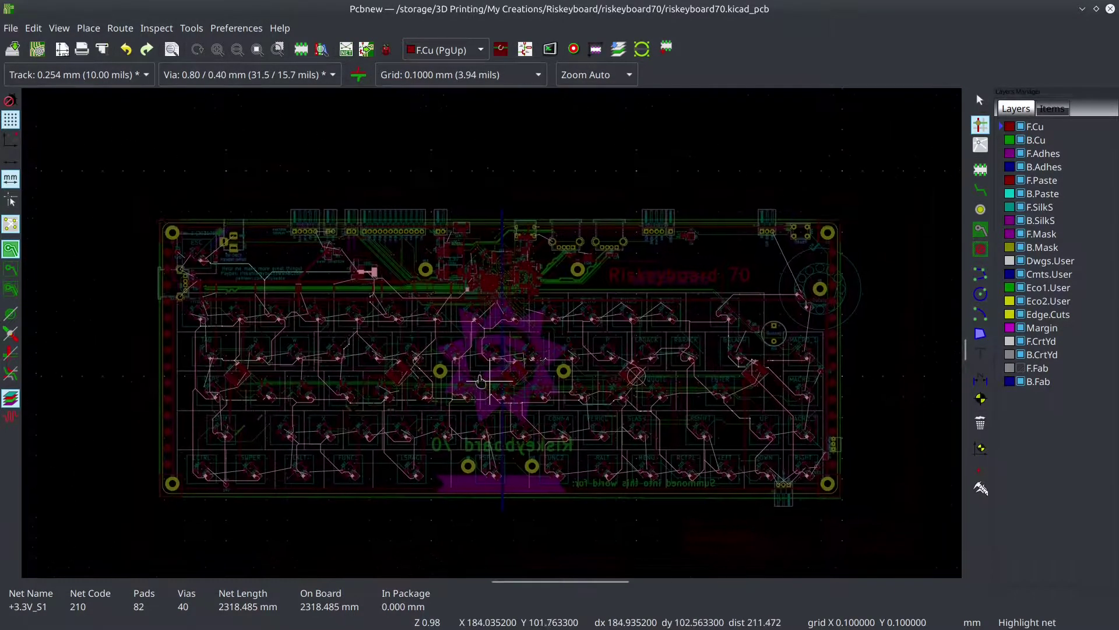
pyautogui.moveTo(477, 375)
pyautogui.mouseDown(button='middle')
pyautogui.moveTo(462, 350)
pyautogui.moveTo(476, 358)
pyautogui.mouseUp(button='middle')
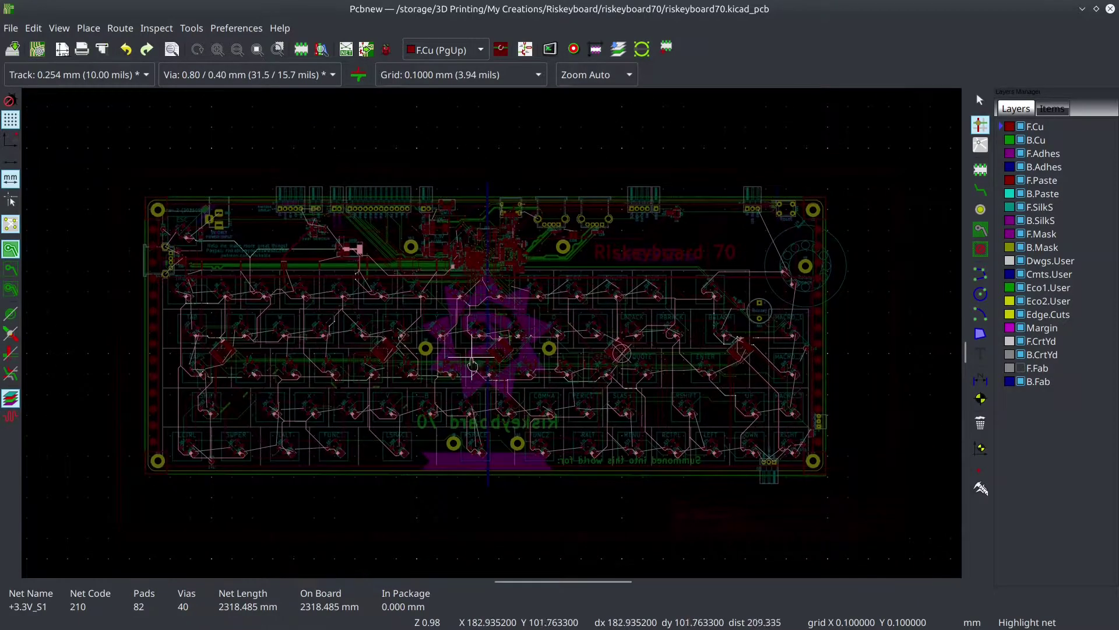
# Step: Switch to the 3D Viewer and rotate the board about the Y axis to show its back side
pyautogui.click(709, 621)
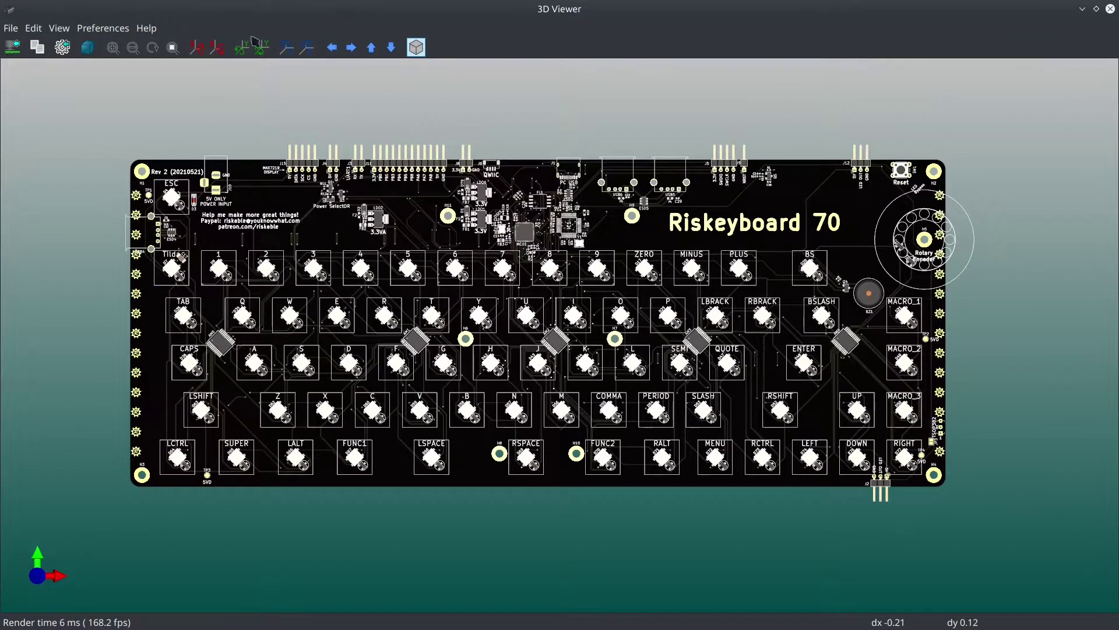
pyautogui.click(243, 48)
pyautogui.click(245, 50)
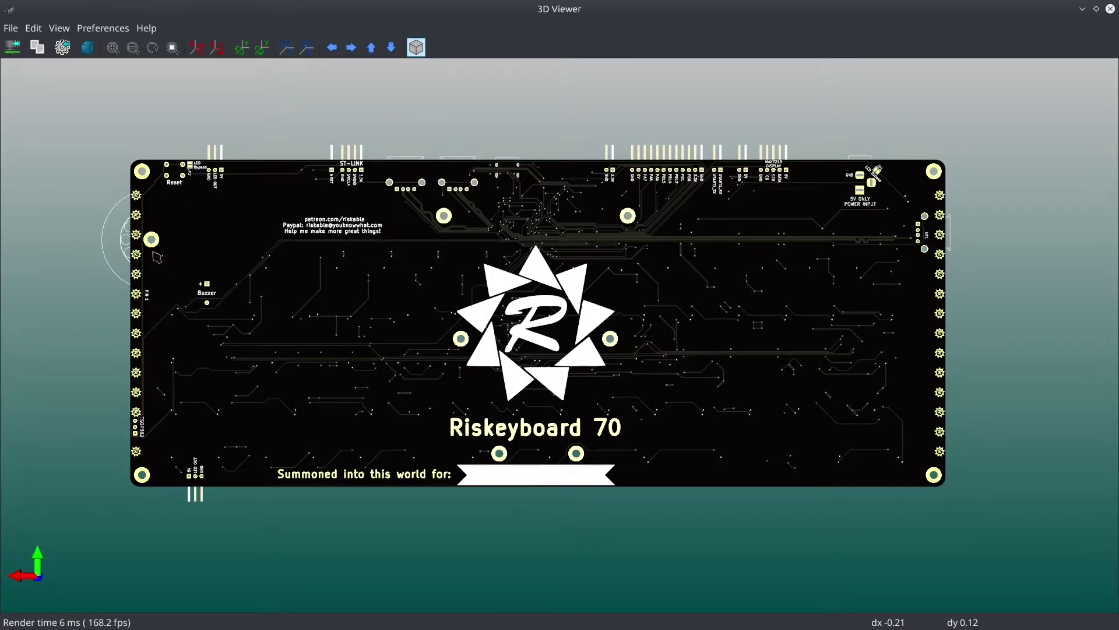
# Step: Examine the Reset, LED Bypass, Buzzer and ST-LINK markings on the back of the board
pyautogui.scroll(2, 166, 210)
pyautogui.moveTo(104, 104); pyautogui.dragTo(454, 263, button='middle')
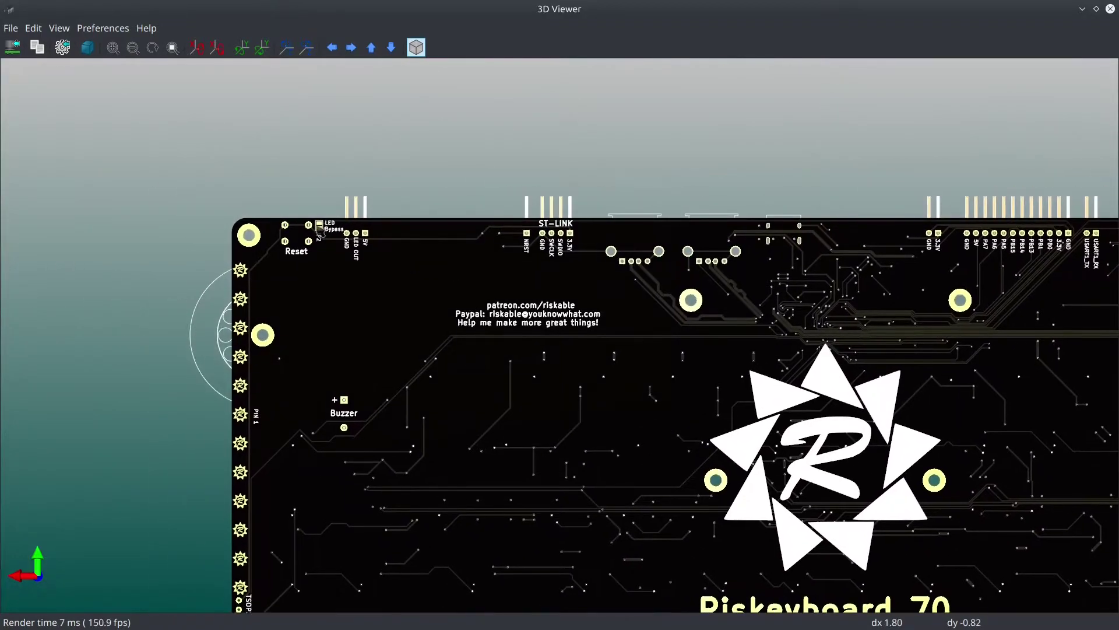
pyautogui.scroll(-2, 327, 232)
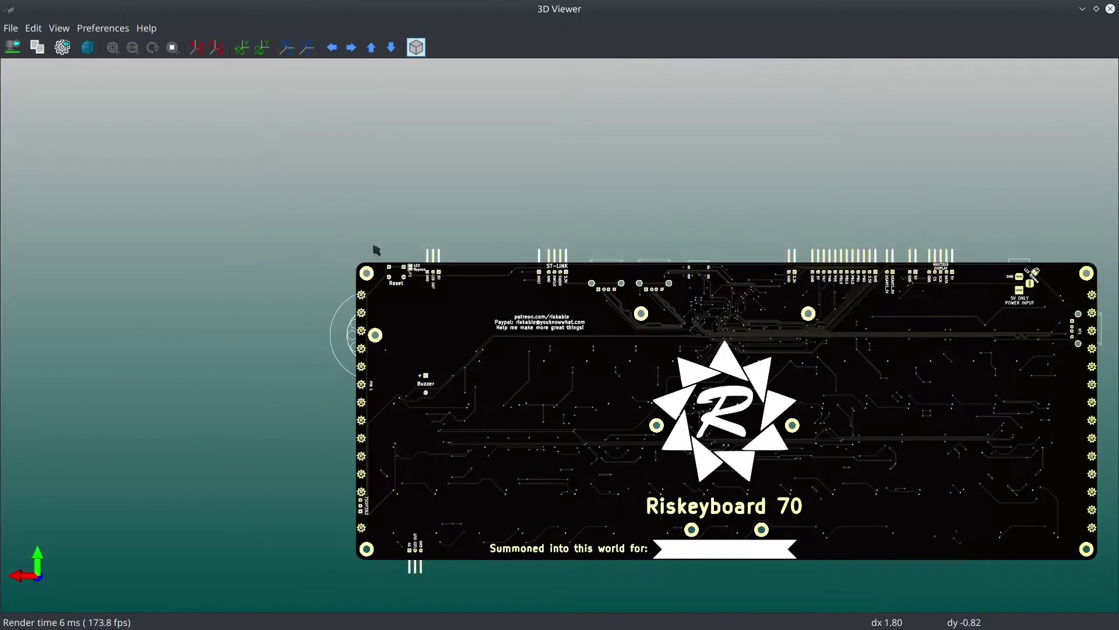
pyautogui.moveTo(772, 335); pyautogui.dragTo(518, 266, button='middle')
# Step: Examine the back silkscreen with the R logo, the Riskeyboard 70 title and the "Summoned into this world for:" banner
pyautogui.scroll(4, 417, 361)
pyautogui.scroll(-4, 417, 361)
pyautogui.moveTo(369, 412); pyautogui.dragTo(444, 404, button='middle')
pyautogui.scroll(3, 545, 329)
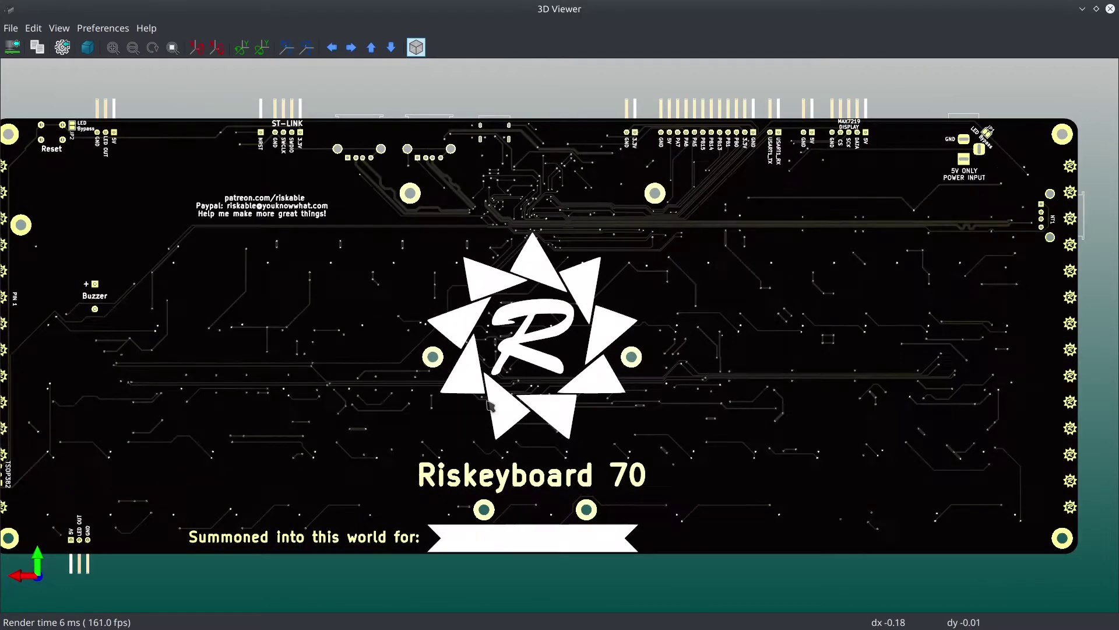
pyautogui.scroll(-2, 545, 329)
pyautogui.scroll(2, 545, 330)
pyautogui.scroll(3, 546, 330)
pyautogui.scroll(-4, 525, 326)
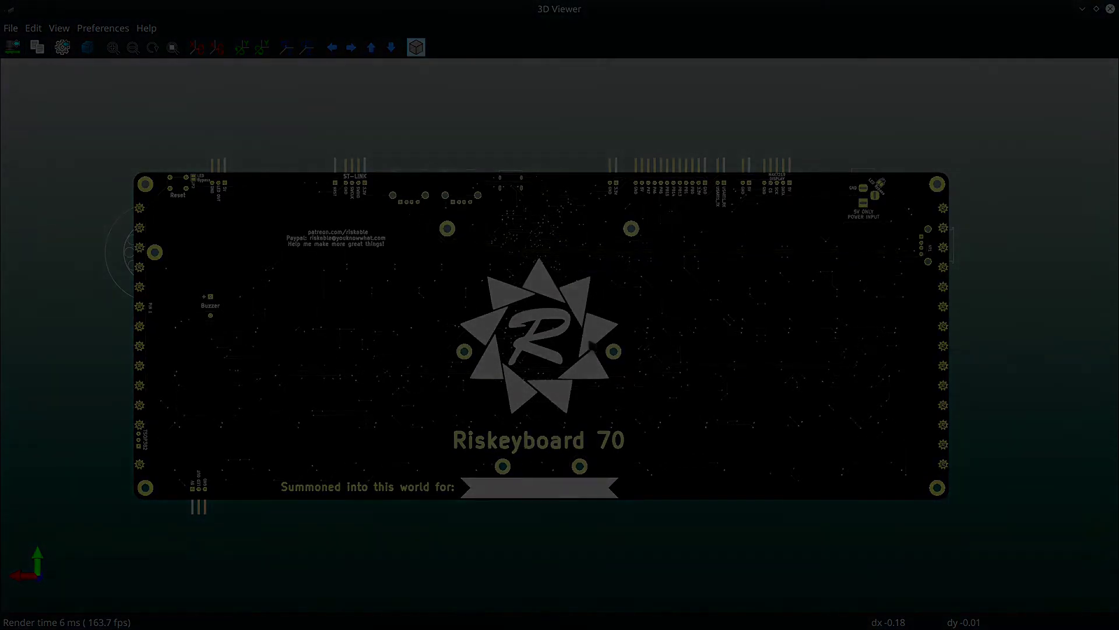